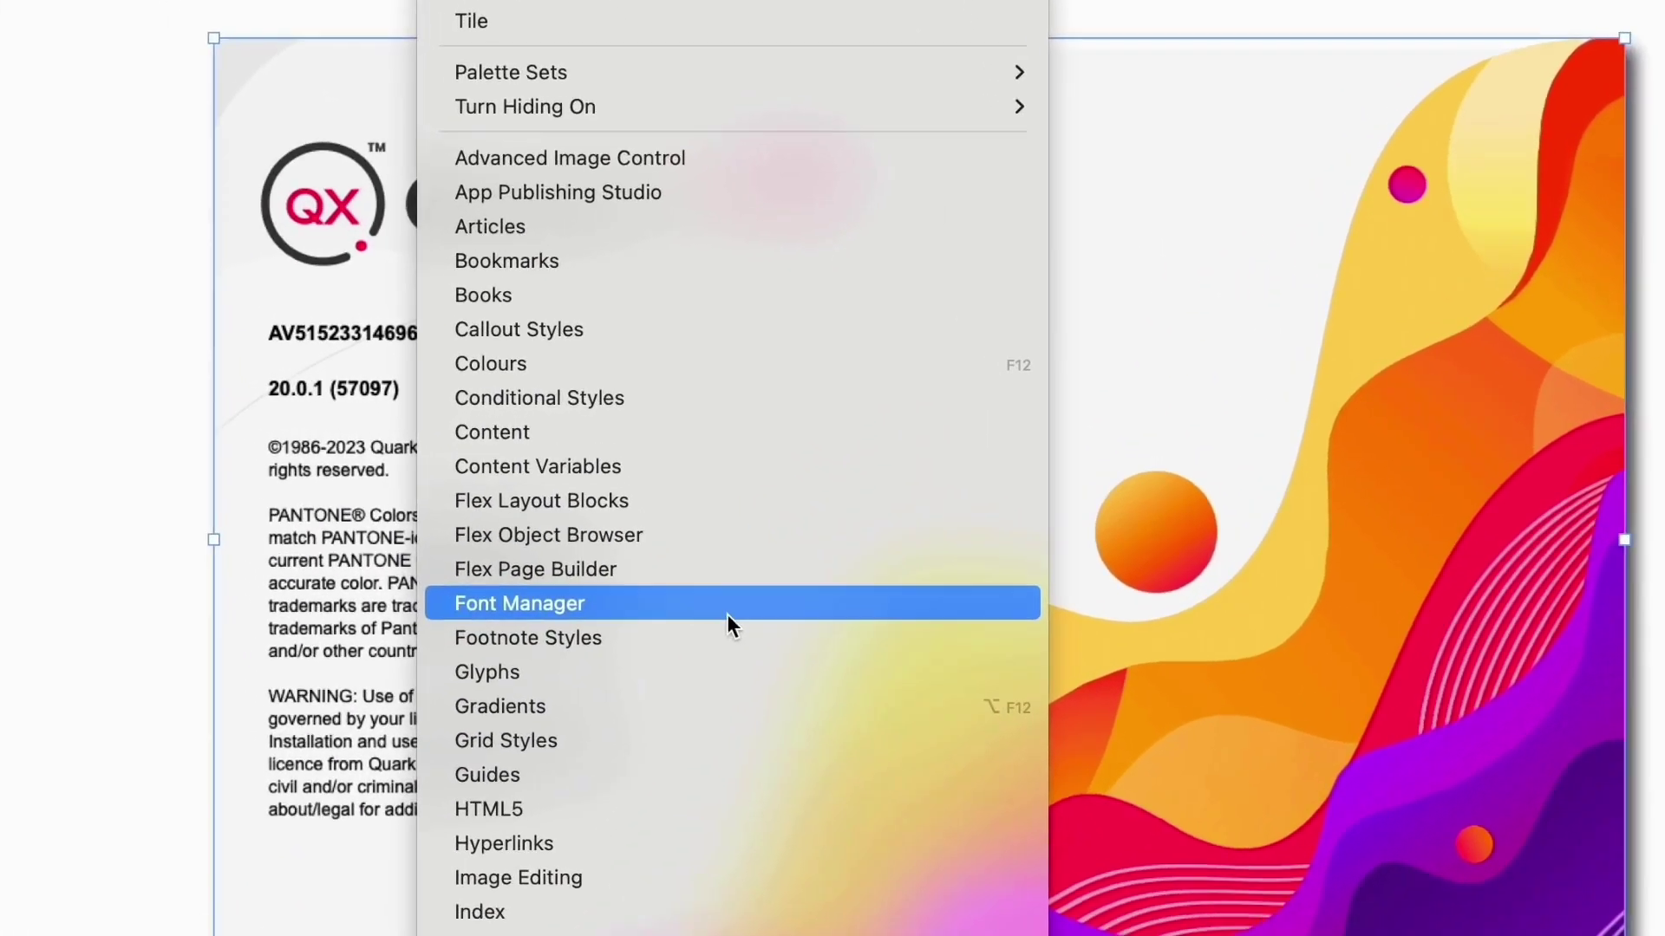
# Open the Font Manager, widen its panel, and scroll through the font list
pyautogui.click(727, 607)
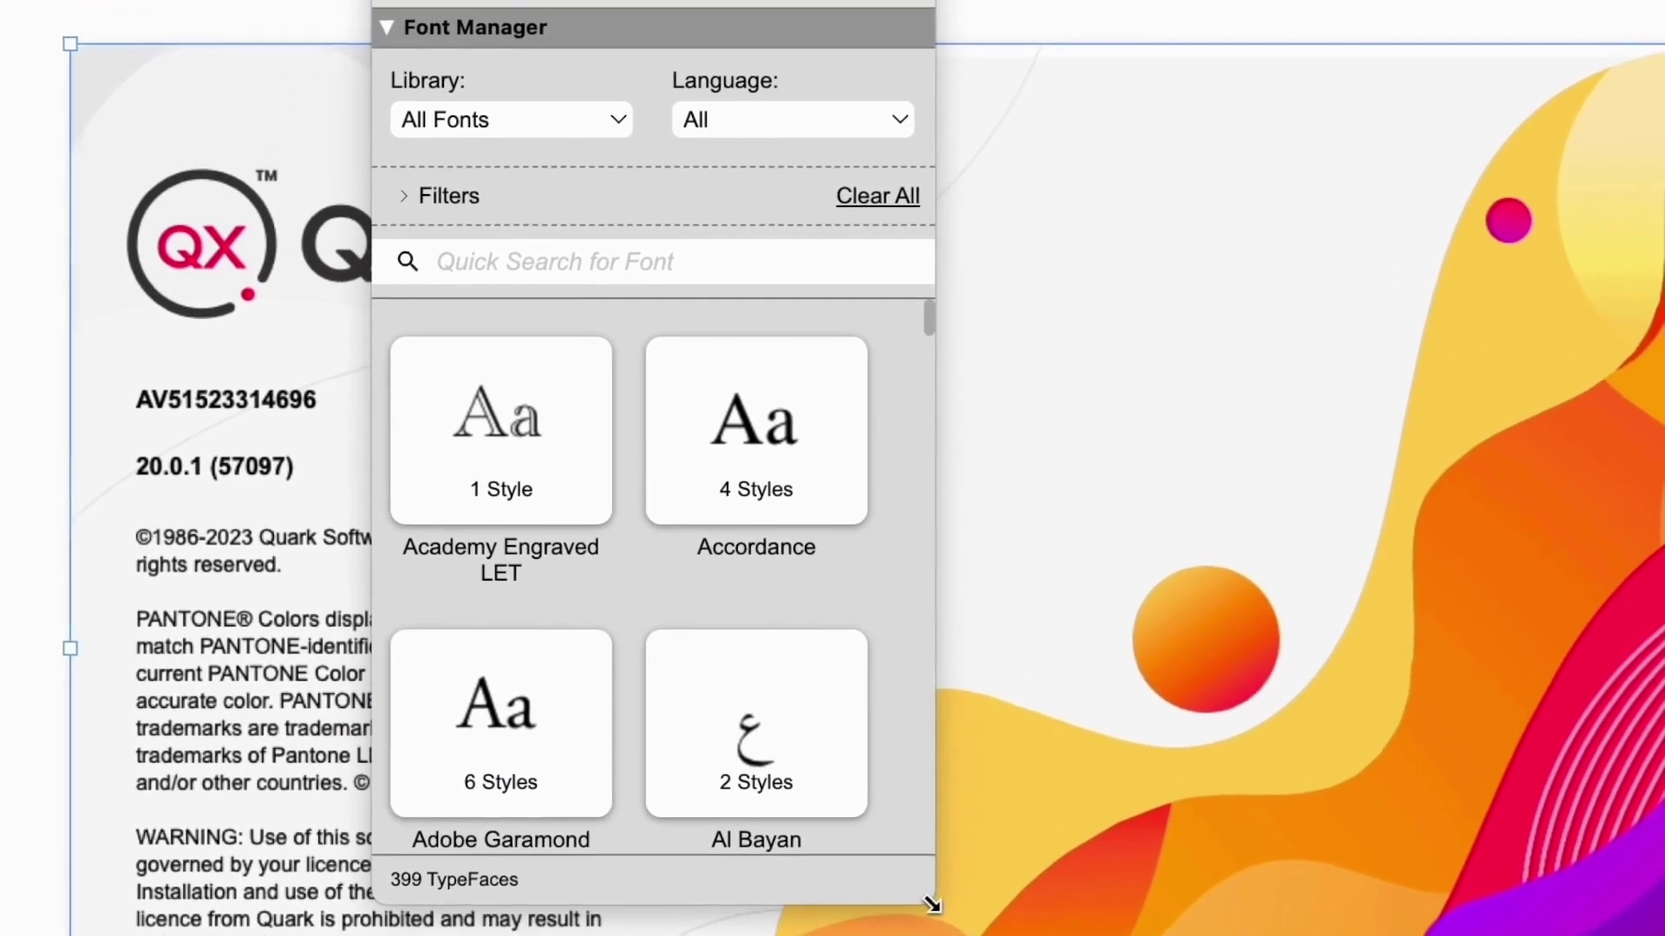
pyautogui.moveTo(963, 923); pyautogui.dragTo(1474, 927)
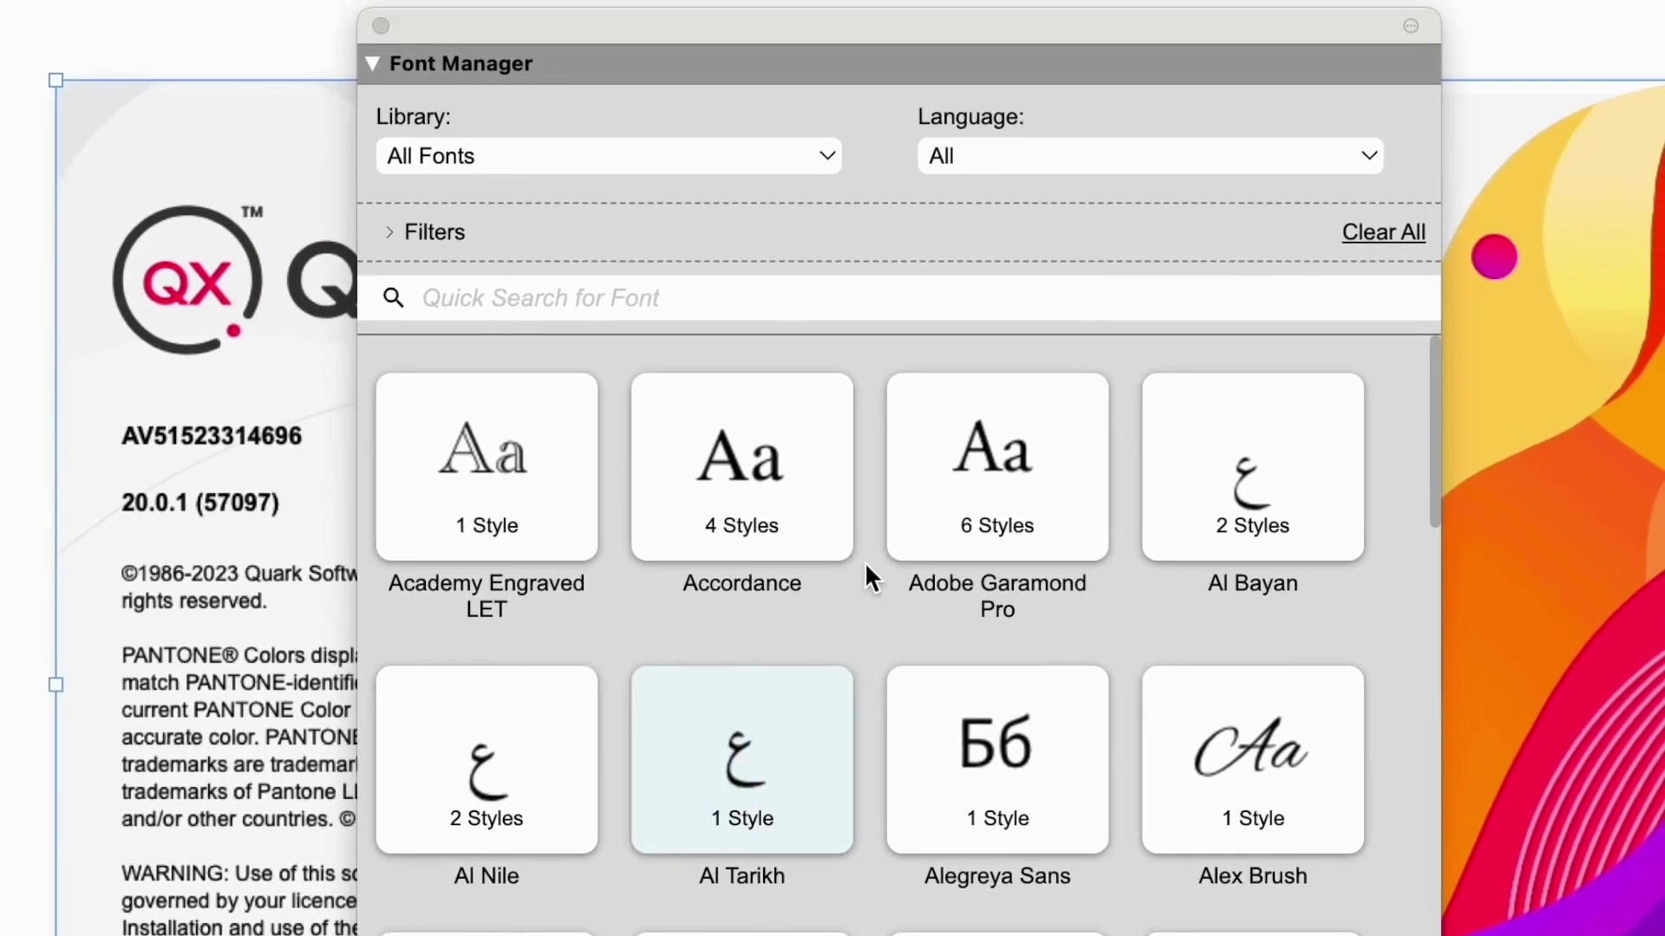
pyautogui.scroll(-3, 763, 586)
pyautogui.scroll(-20, 763, 589)
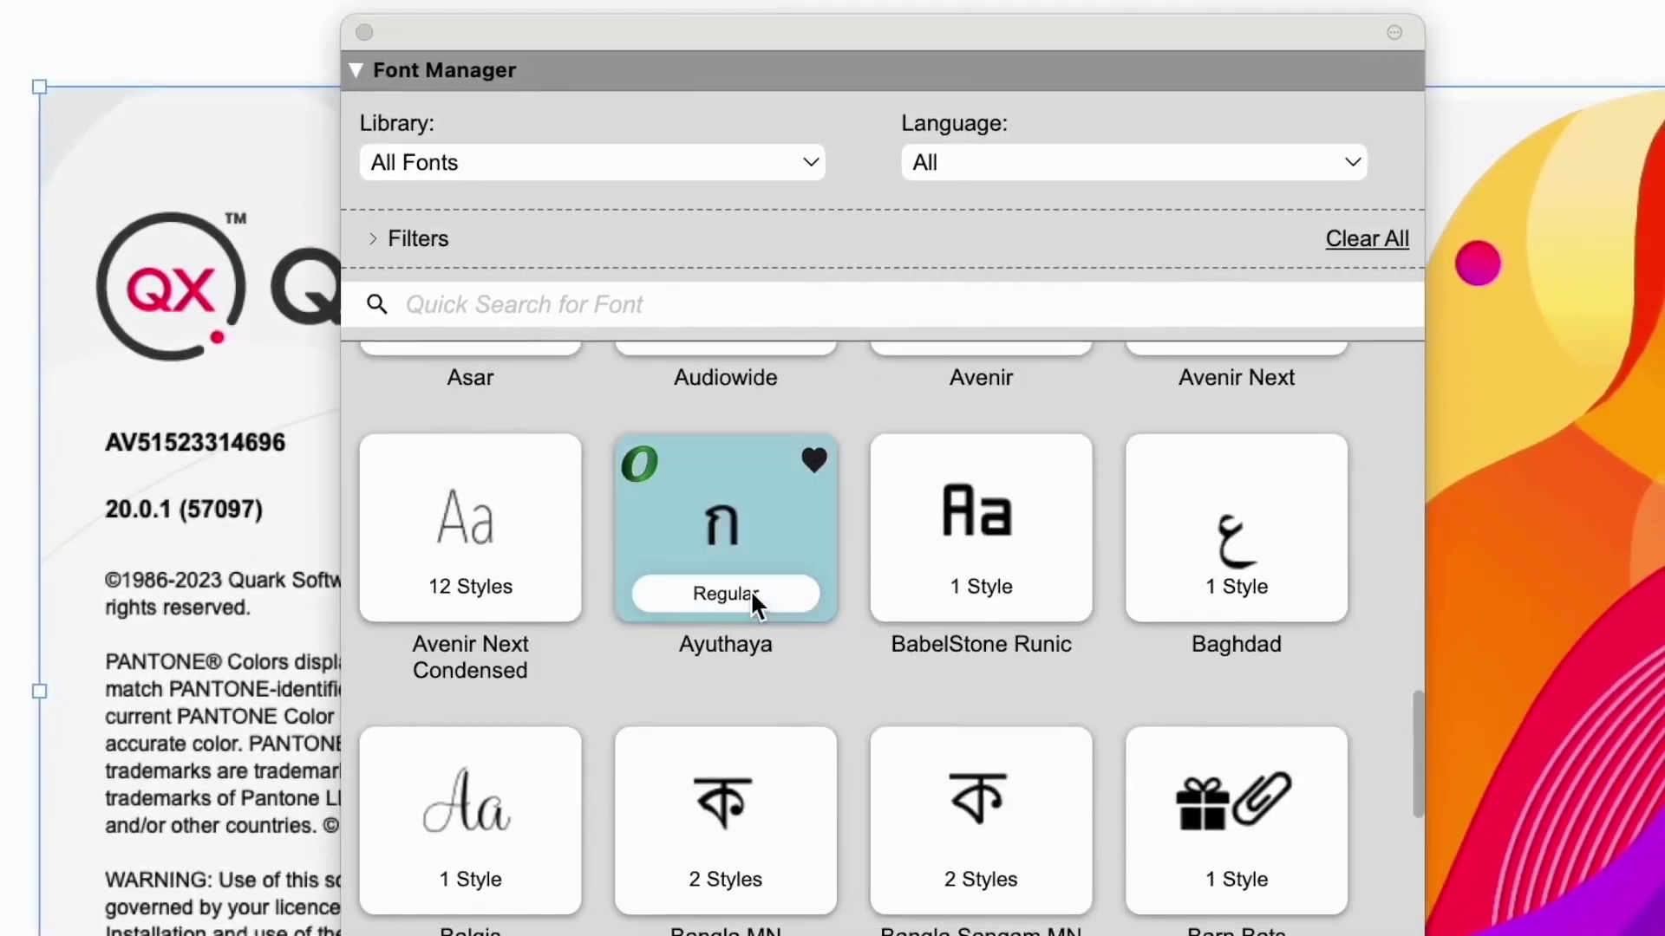
pyautogui.scroll(-15, 746, 591)
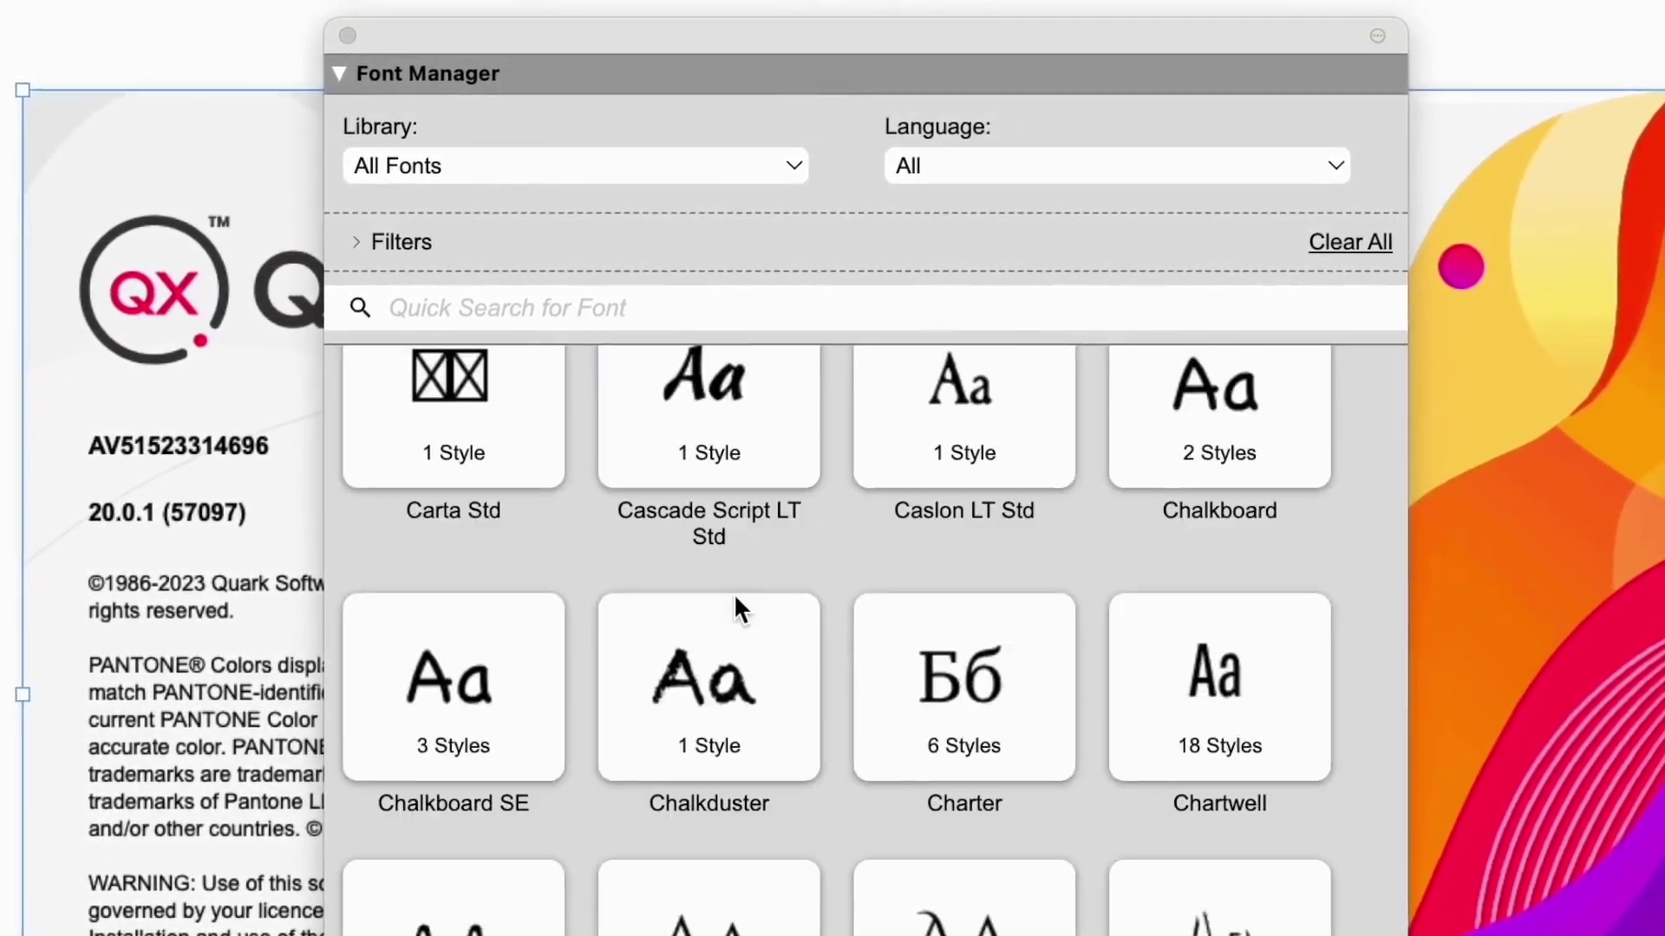
pyautogui.scroll(-3, 867, 624)
pyautogui.scroll(20, 1003, 676)
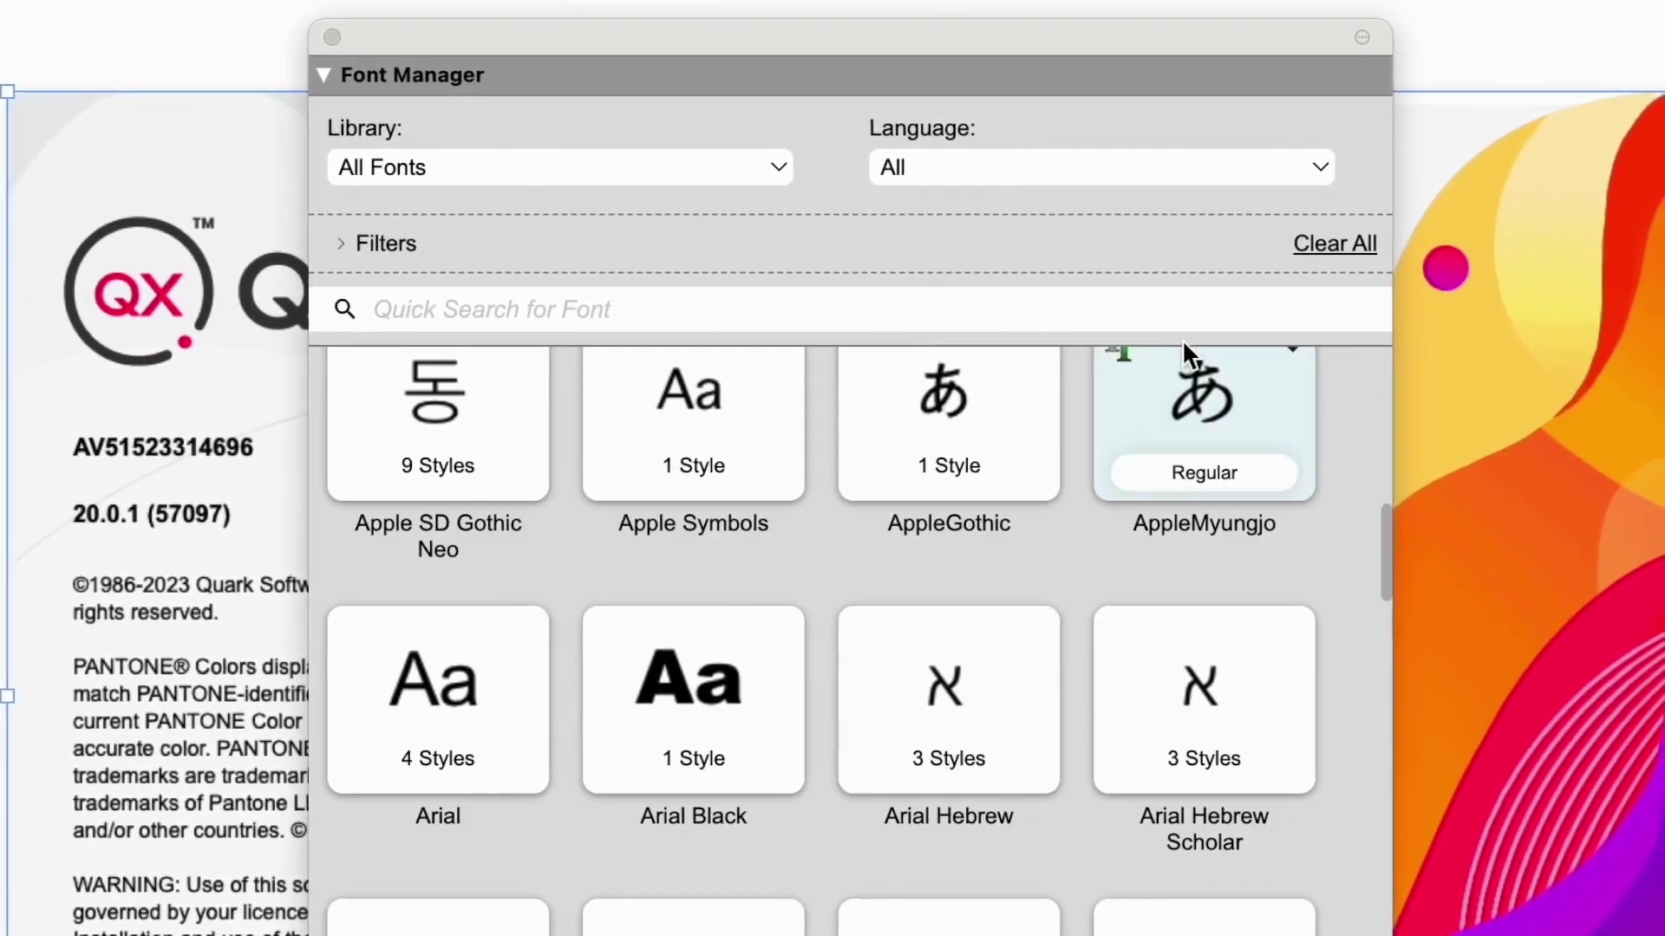
# Filter fonts by Bengali, then Bulgarian, then set the language filter back to All
pyautogui.click(1260, 178)
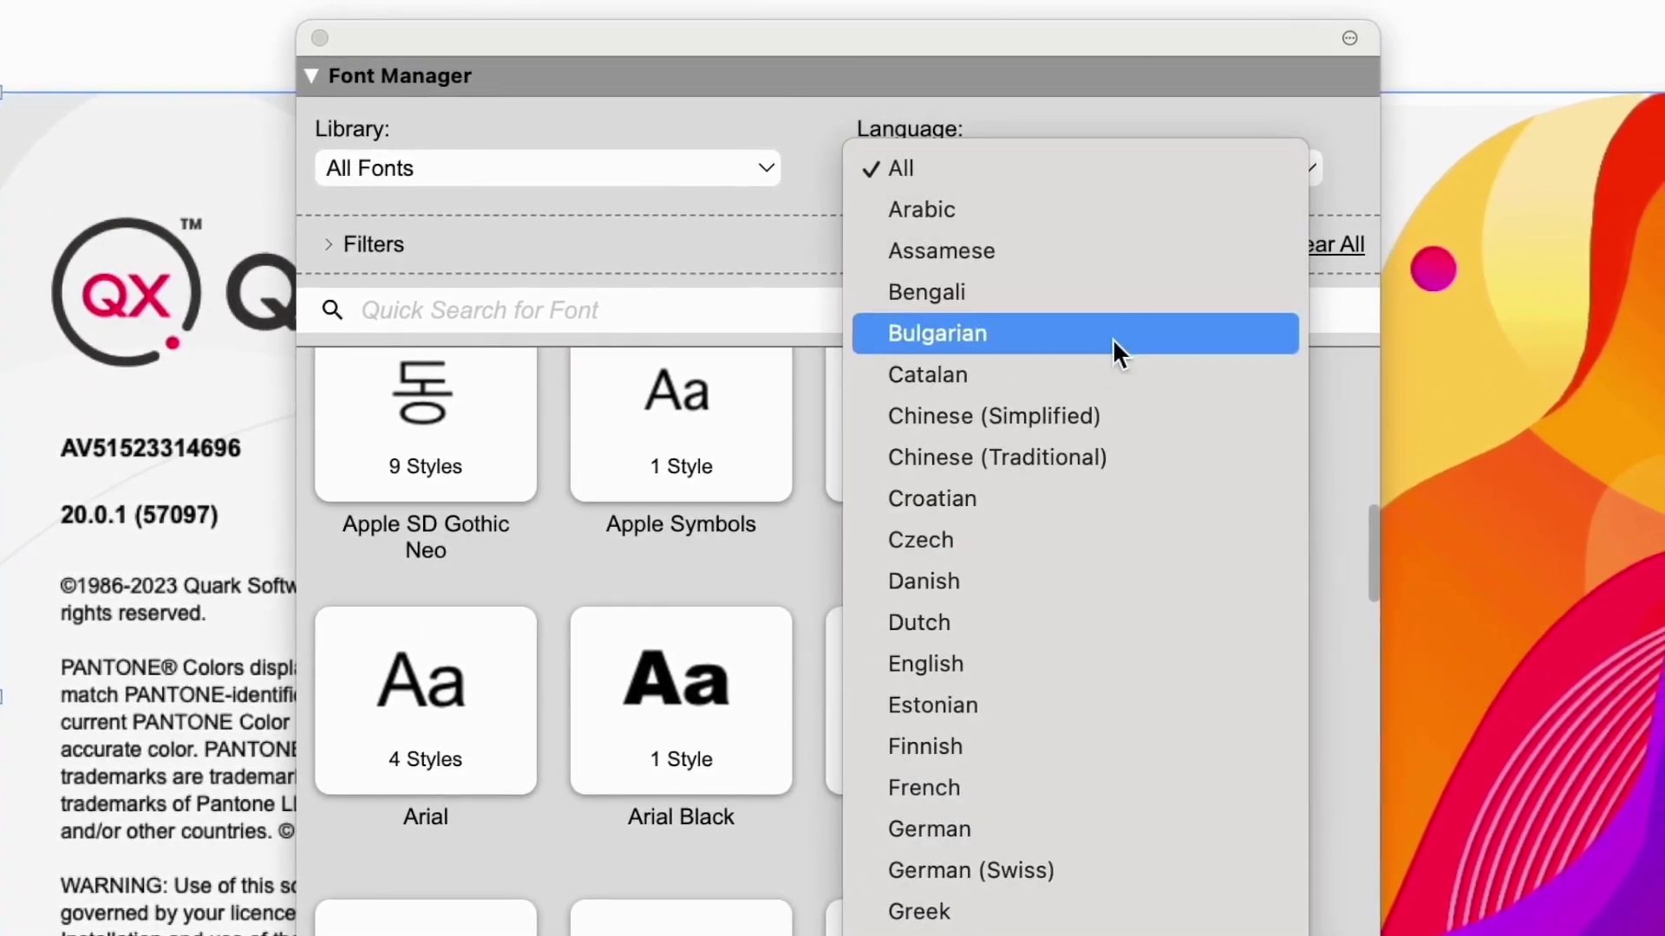
pyautogui.click(1089, 298)
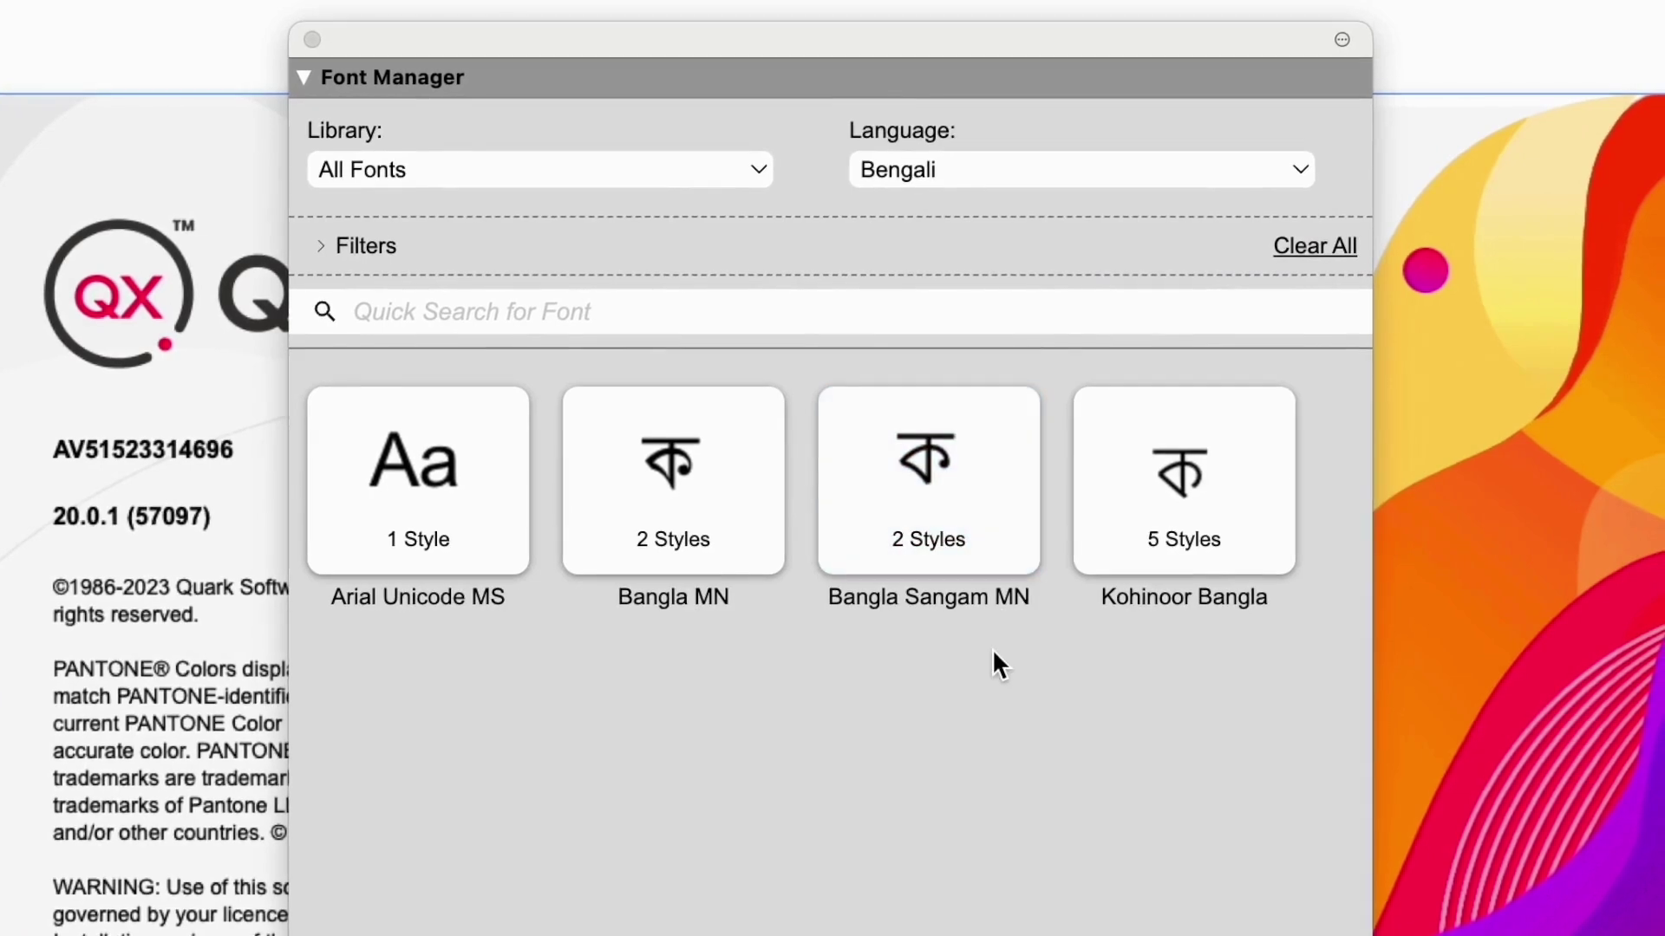
pyautogui.click(1288, 177)
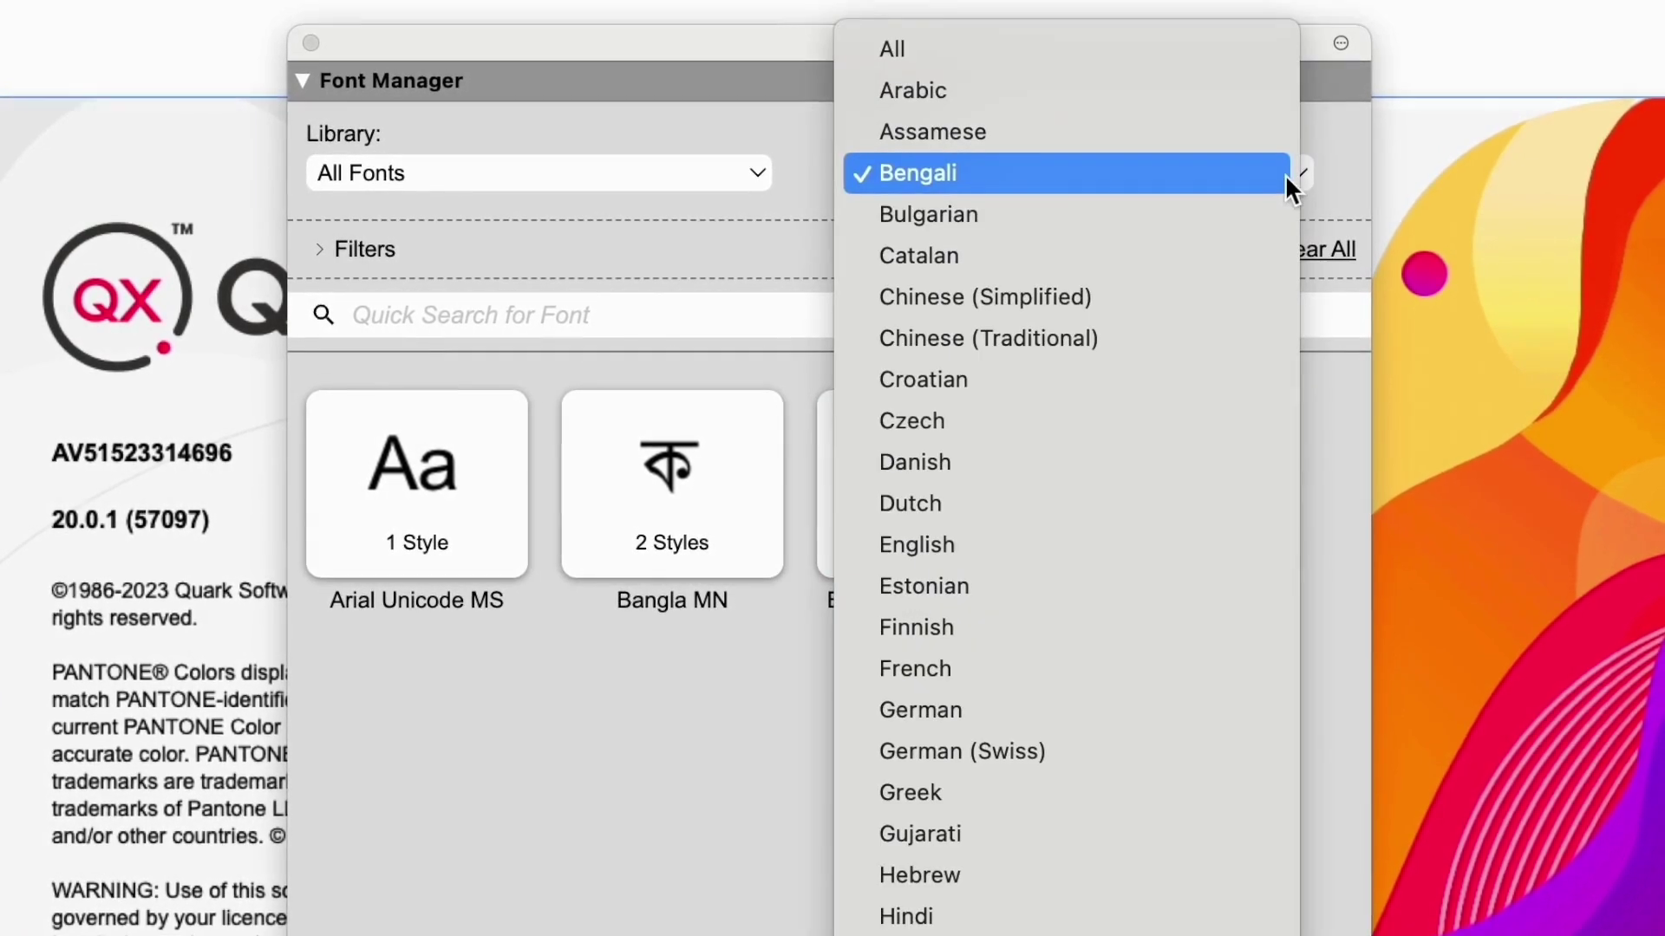
pyautogui.click(1254, 217)
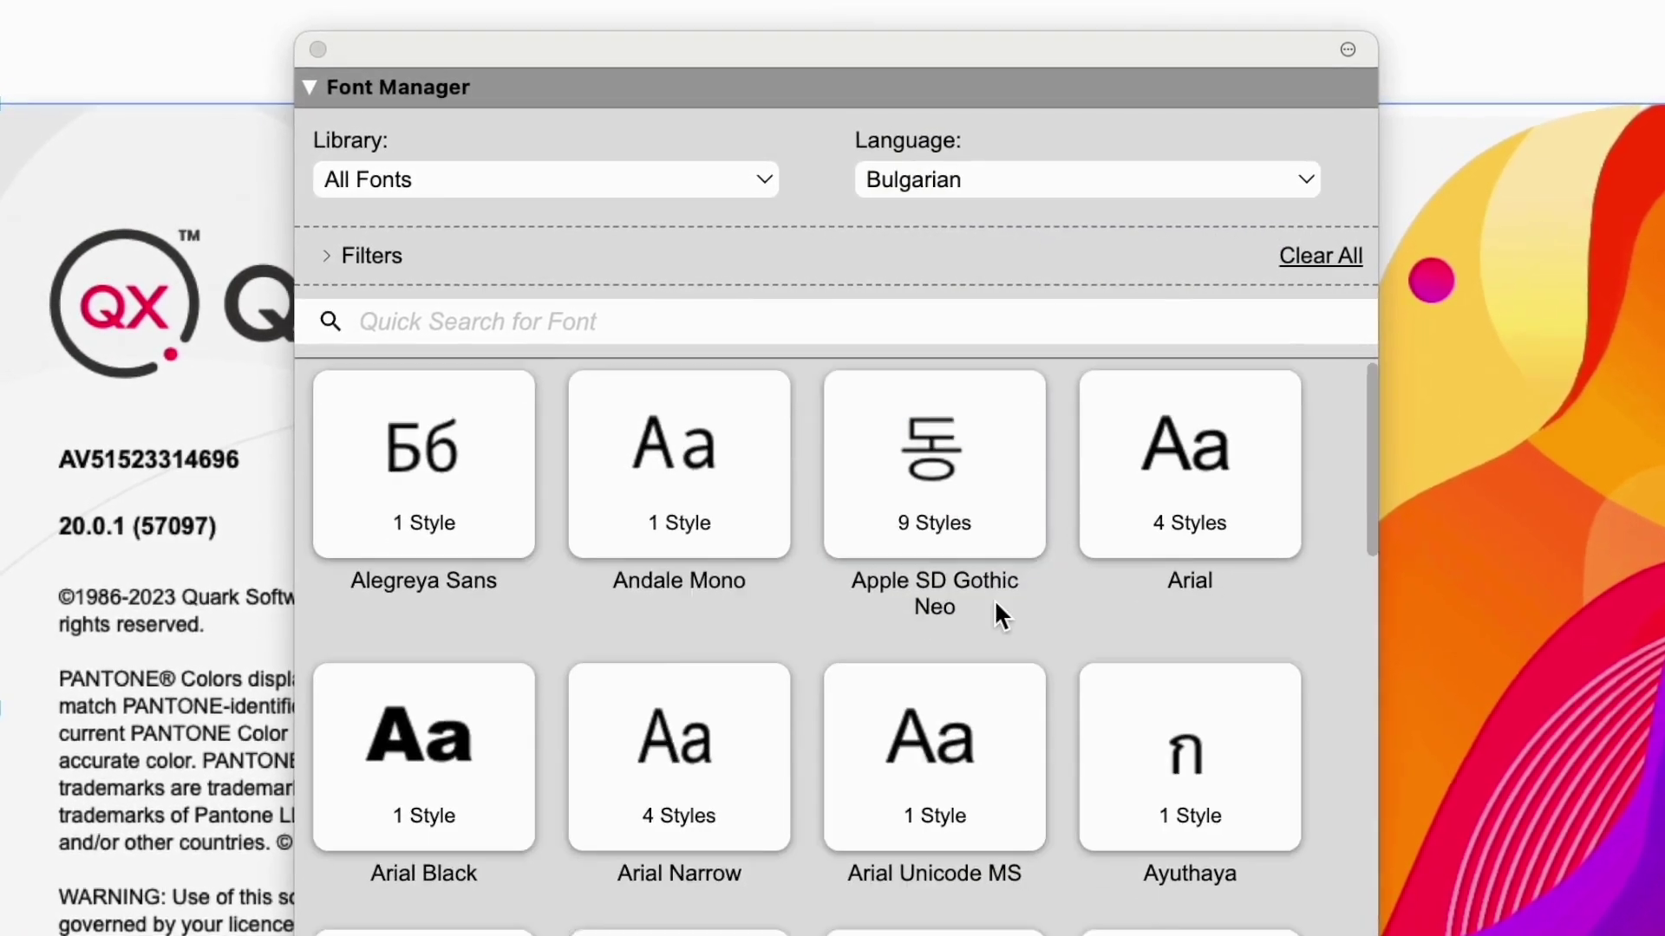
pyautogui.scroll(-3, 993, 599)
pyautogui.scroll(5, 997, 602)
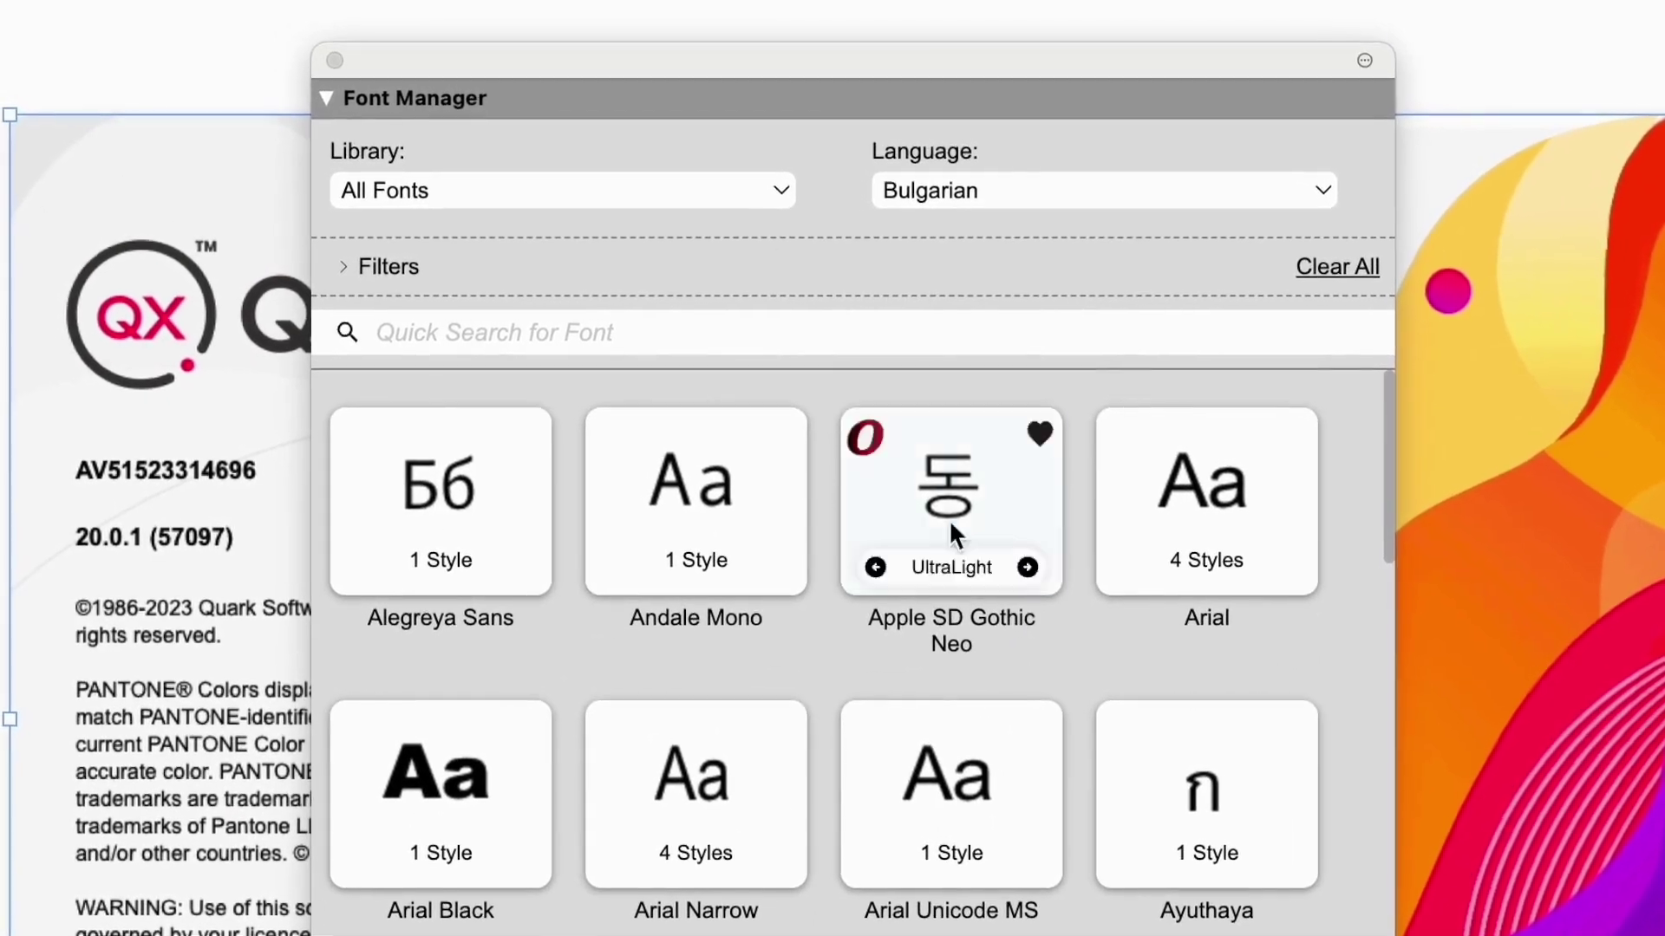
pyautogui.click(1305, 193)
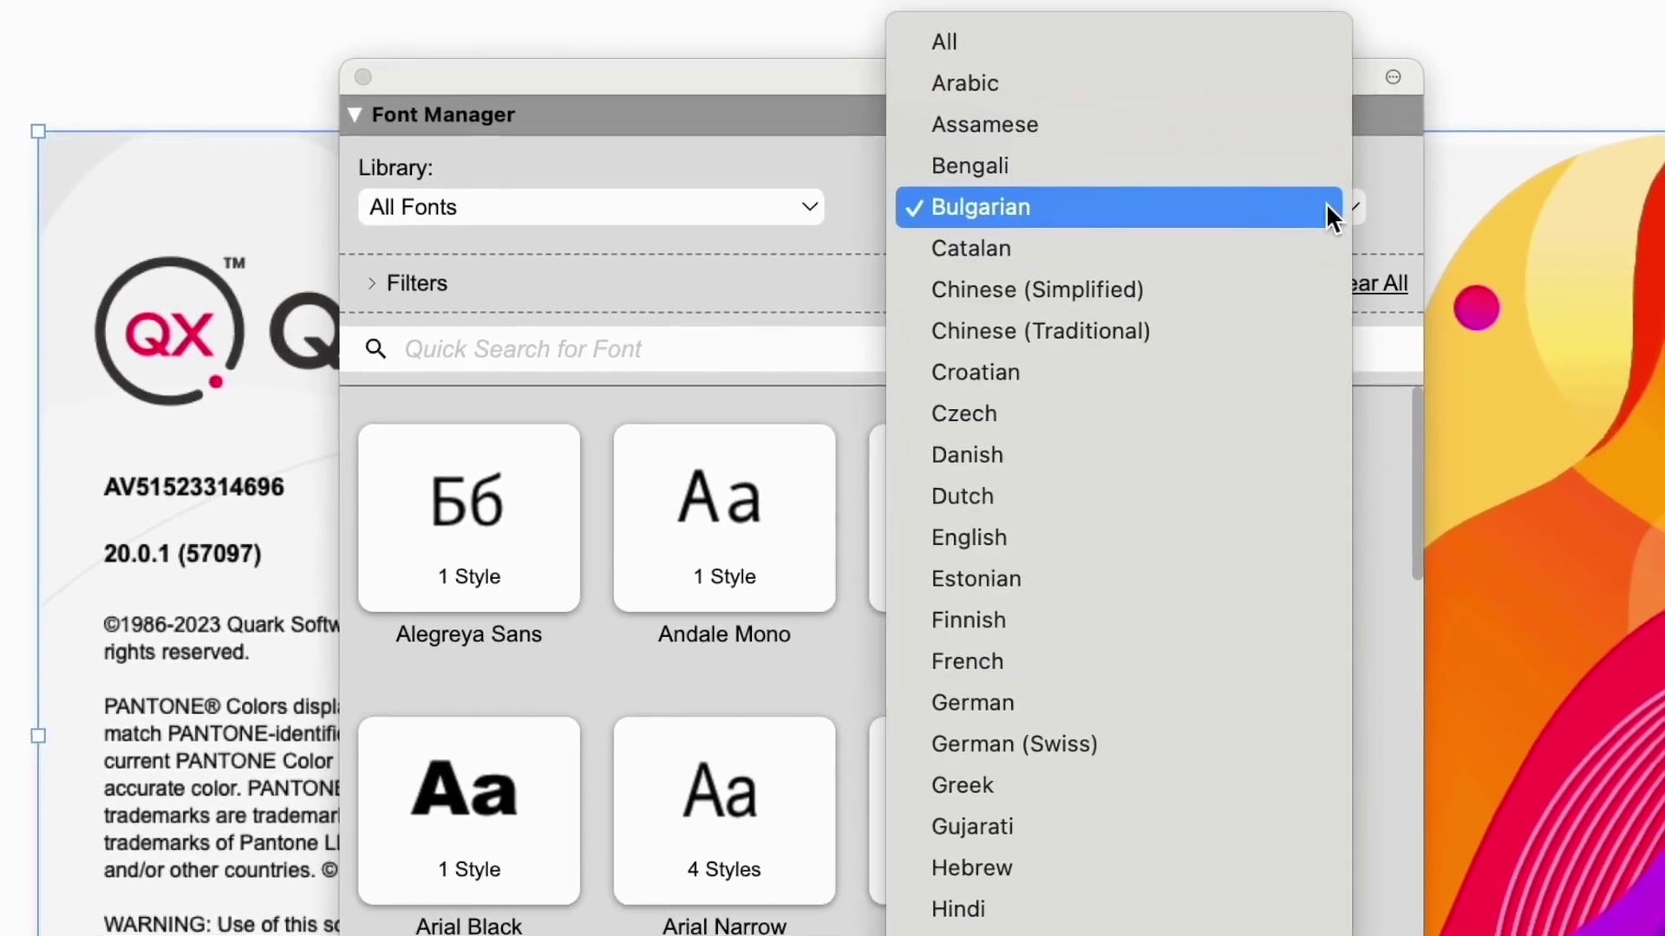
pyautogui.click(1319, 45)
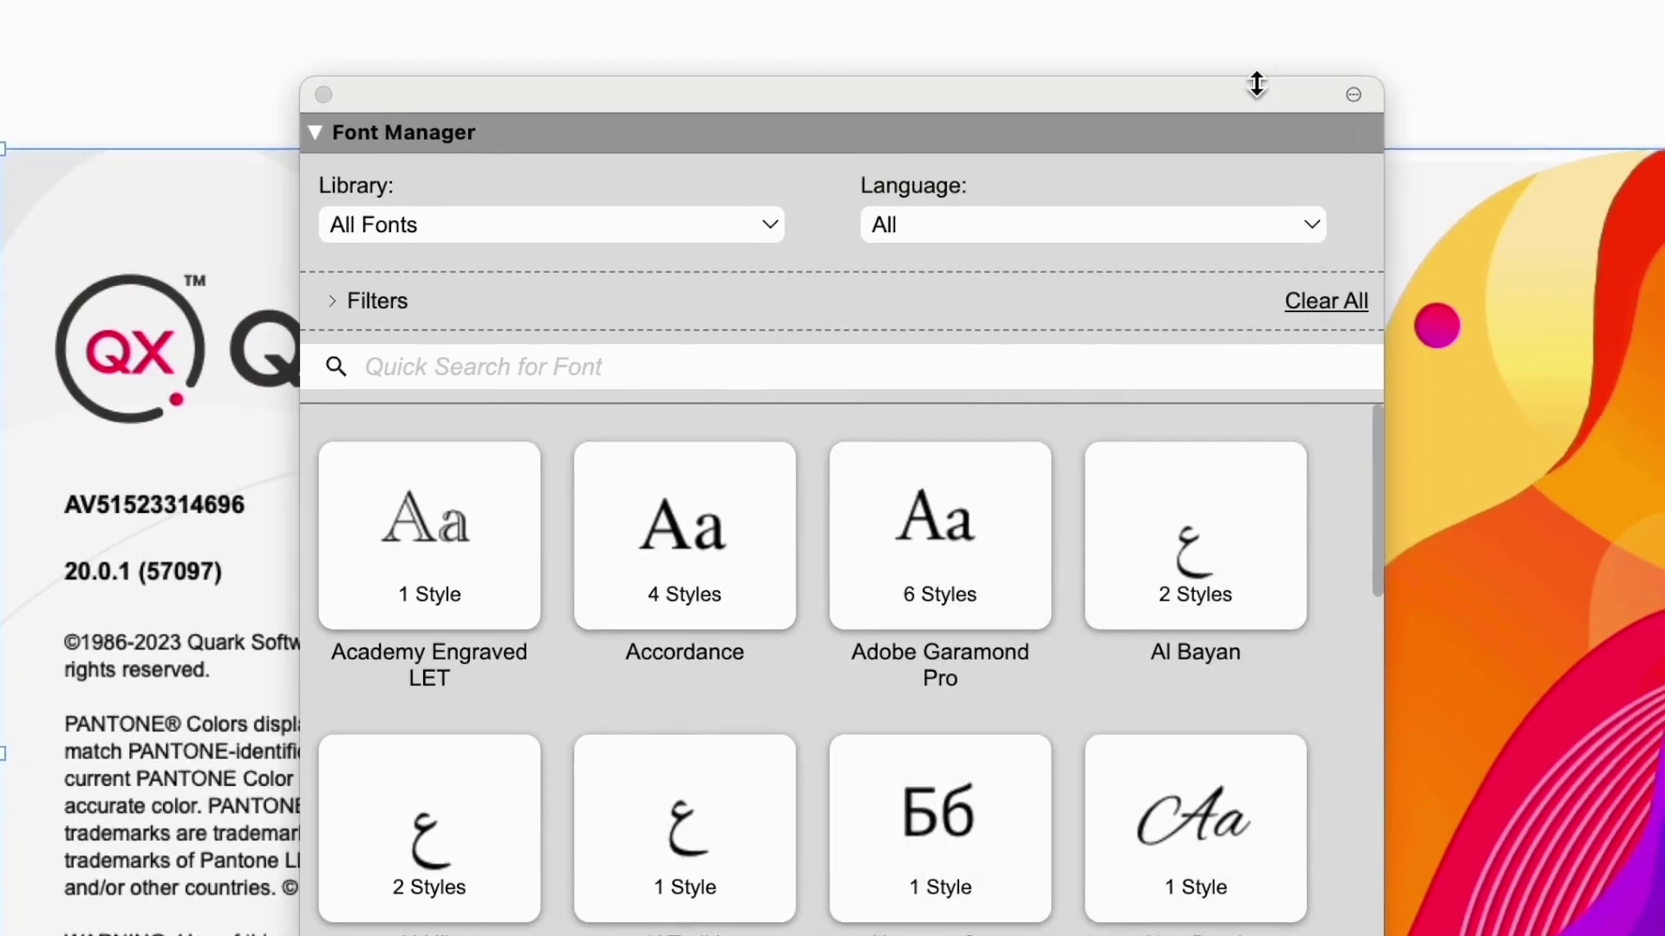
pyautogui.click(737, 230)
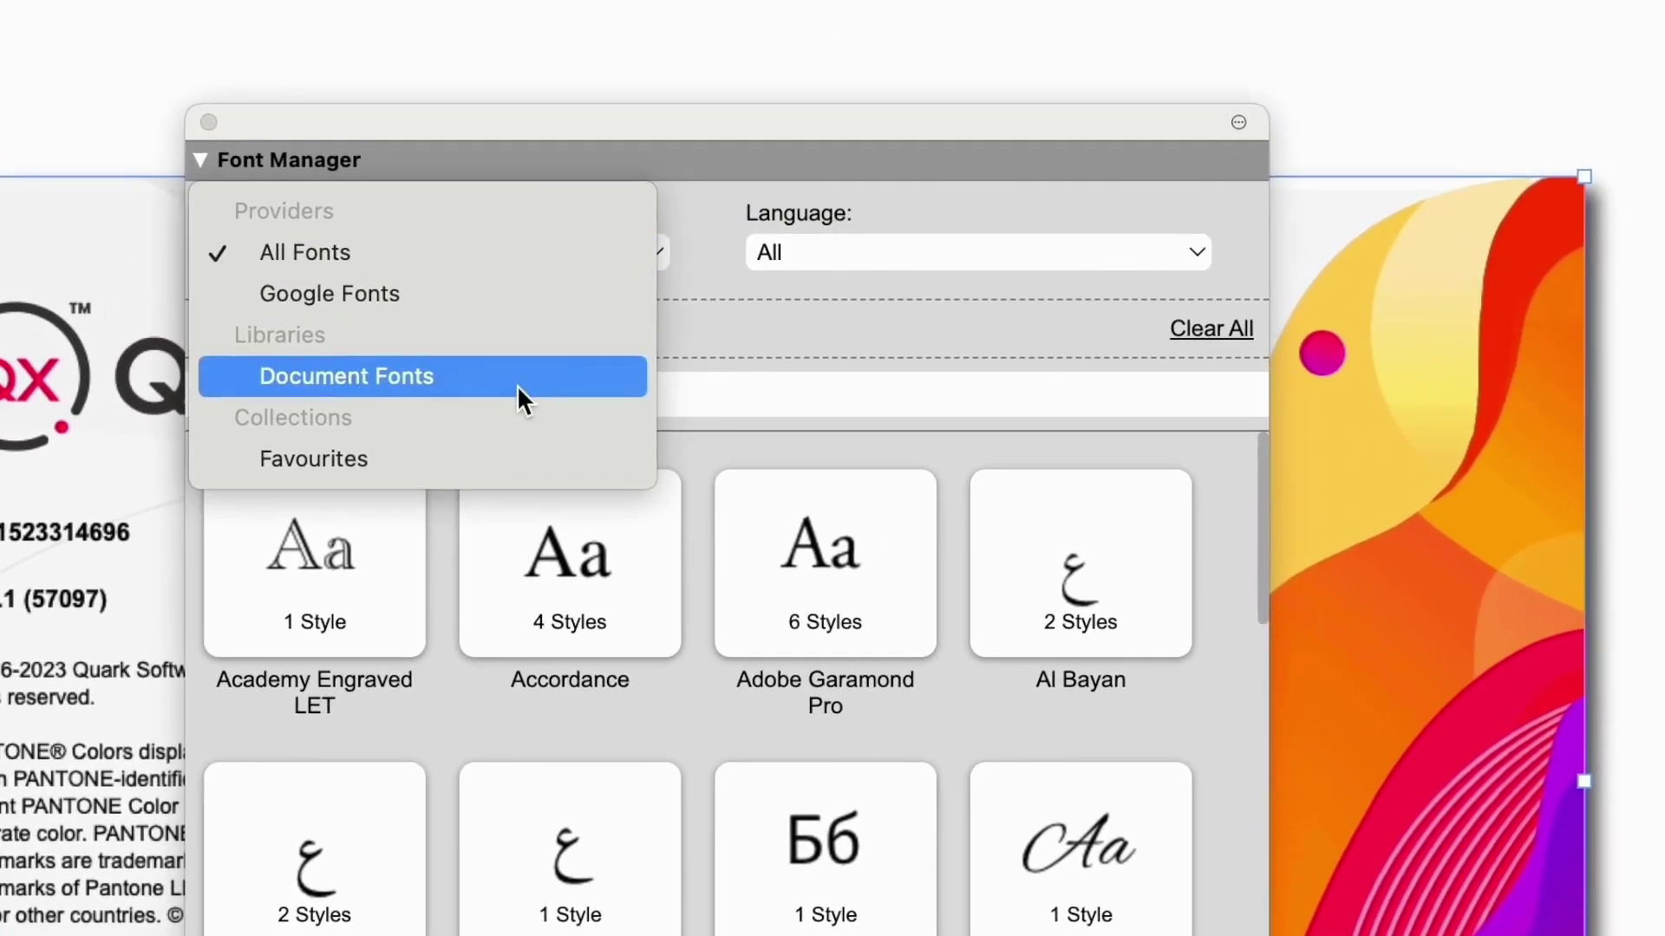
pyautogui.click(602, 370)
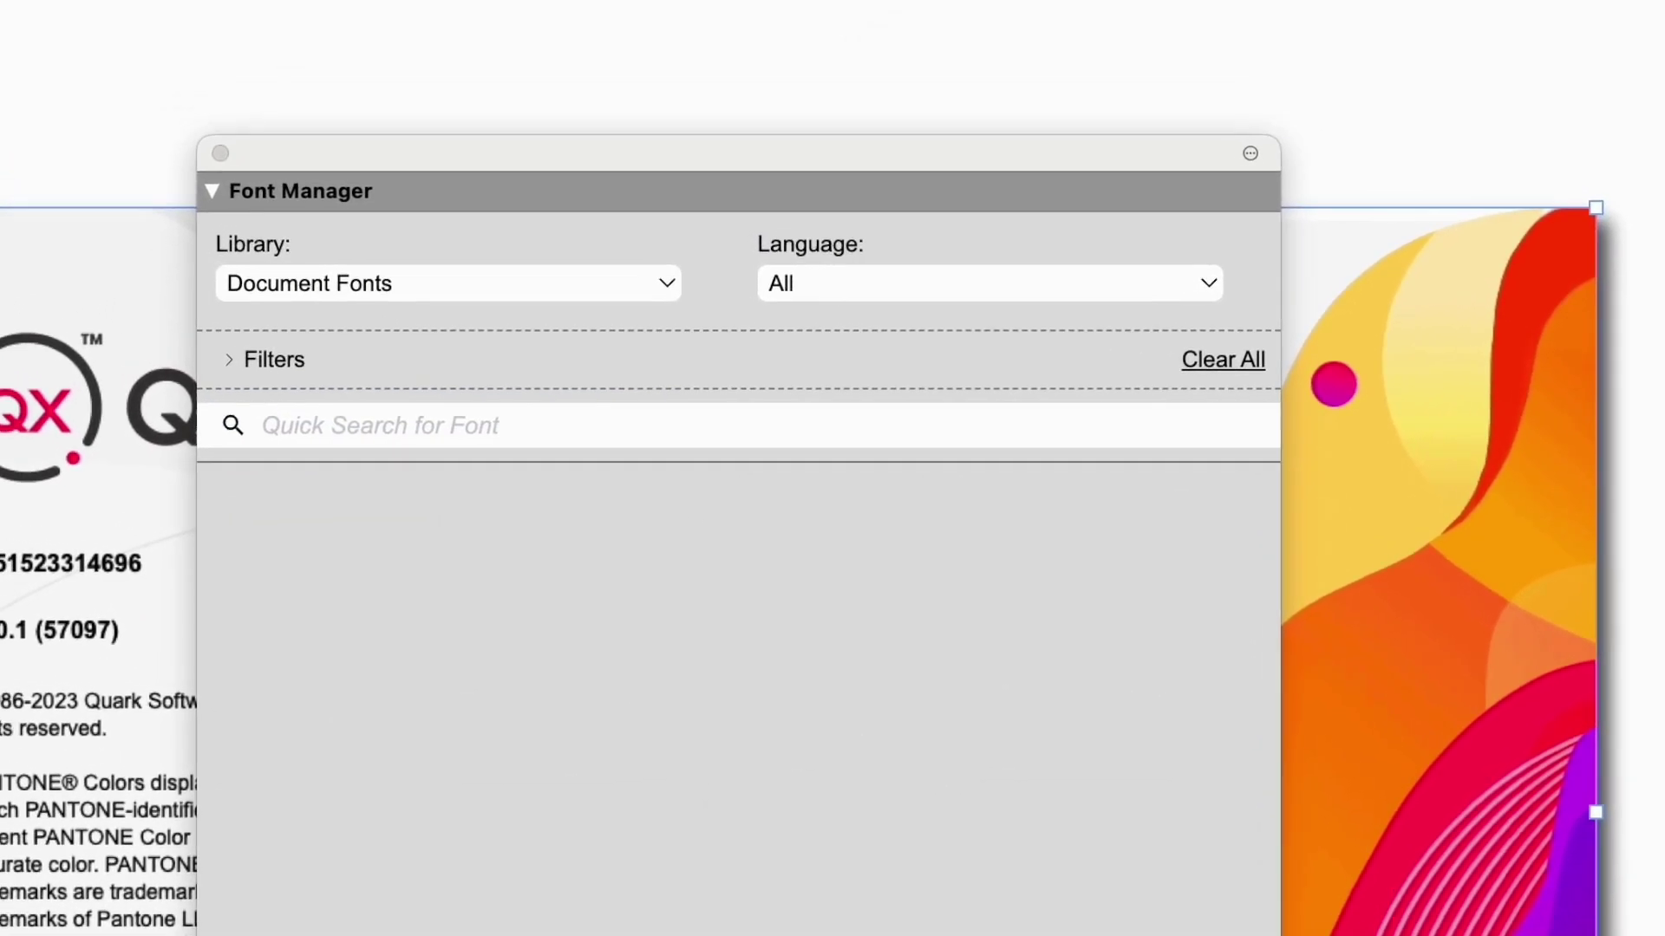
pyautogui.click(78, 0)
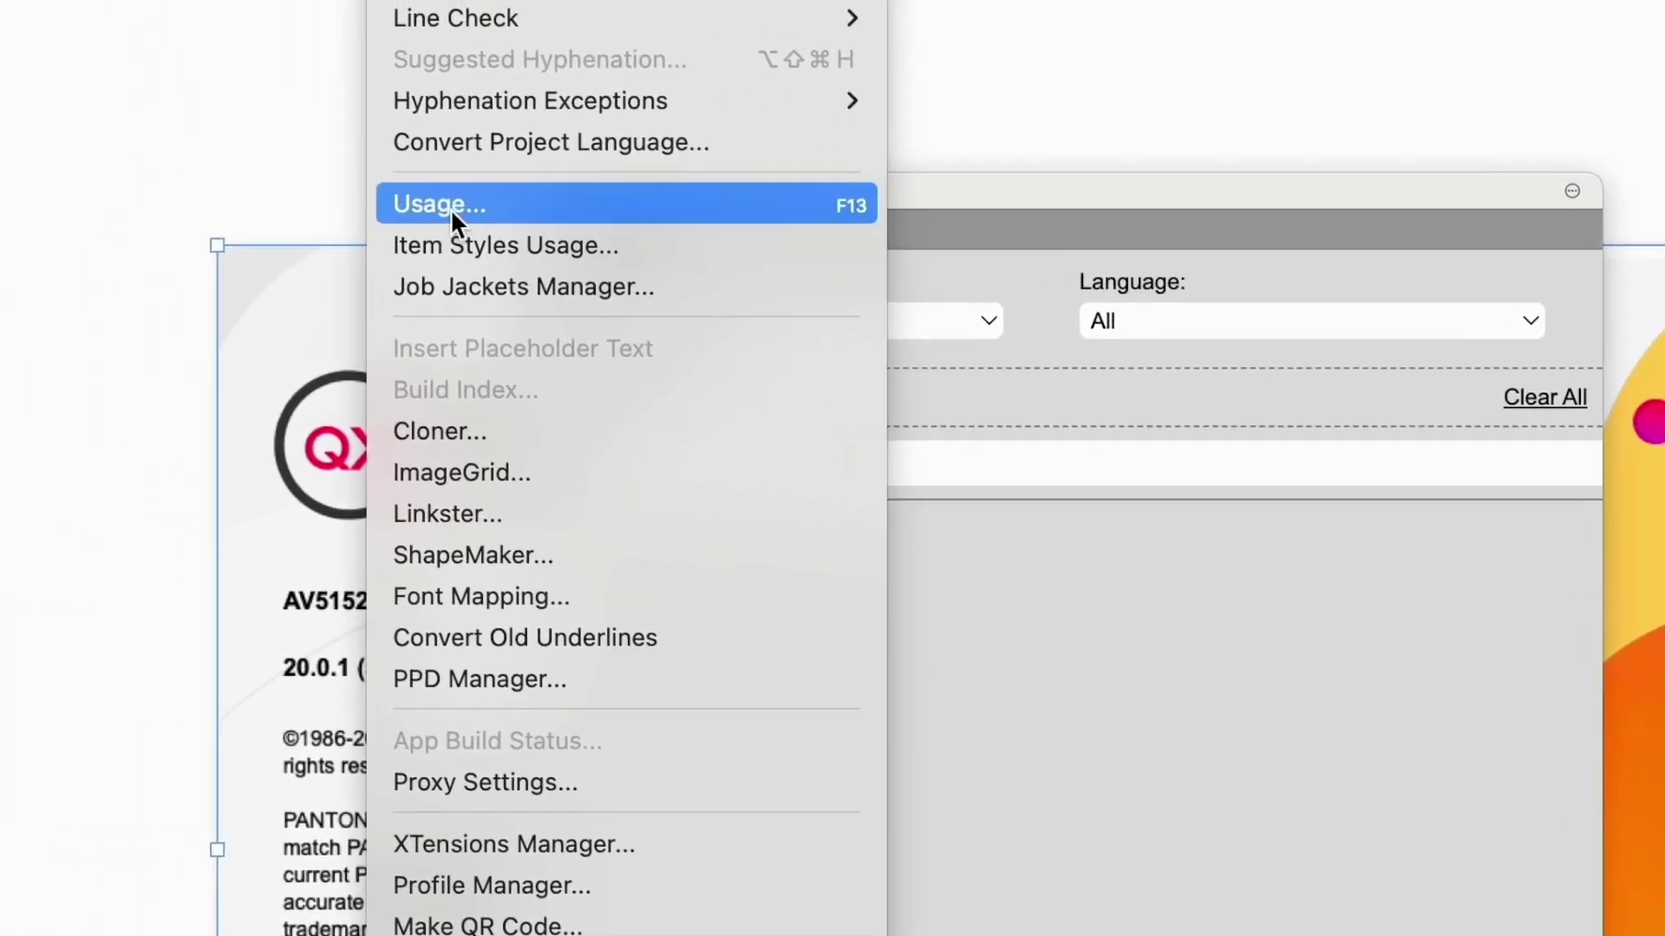
pyautogui.click(575, 225)
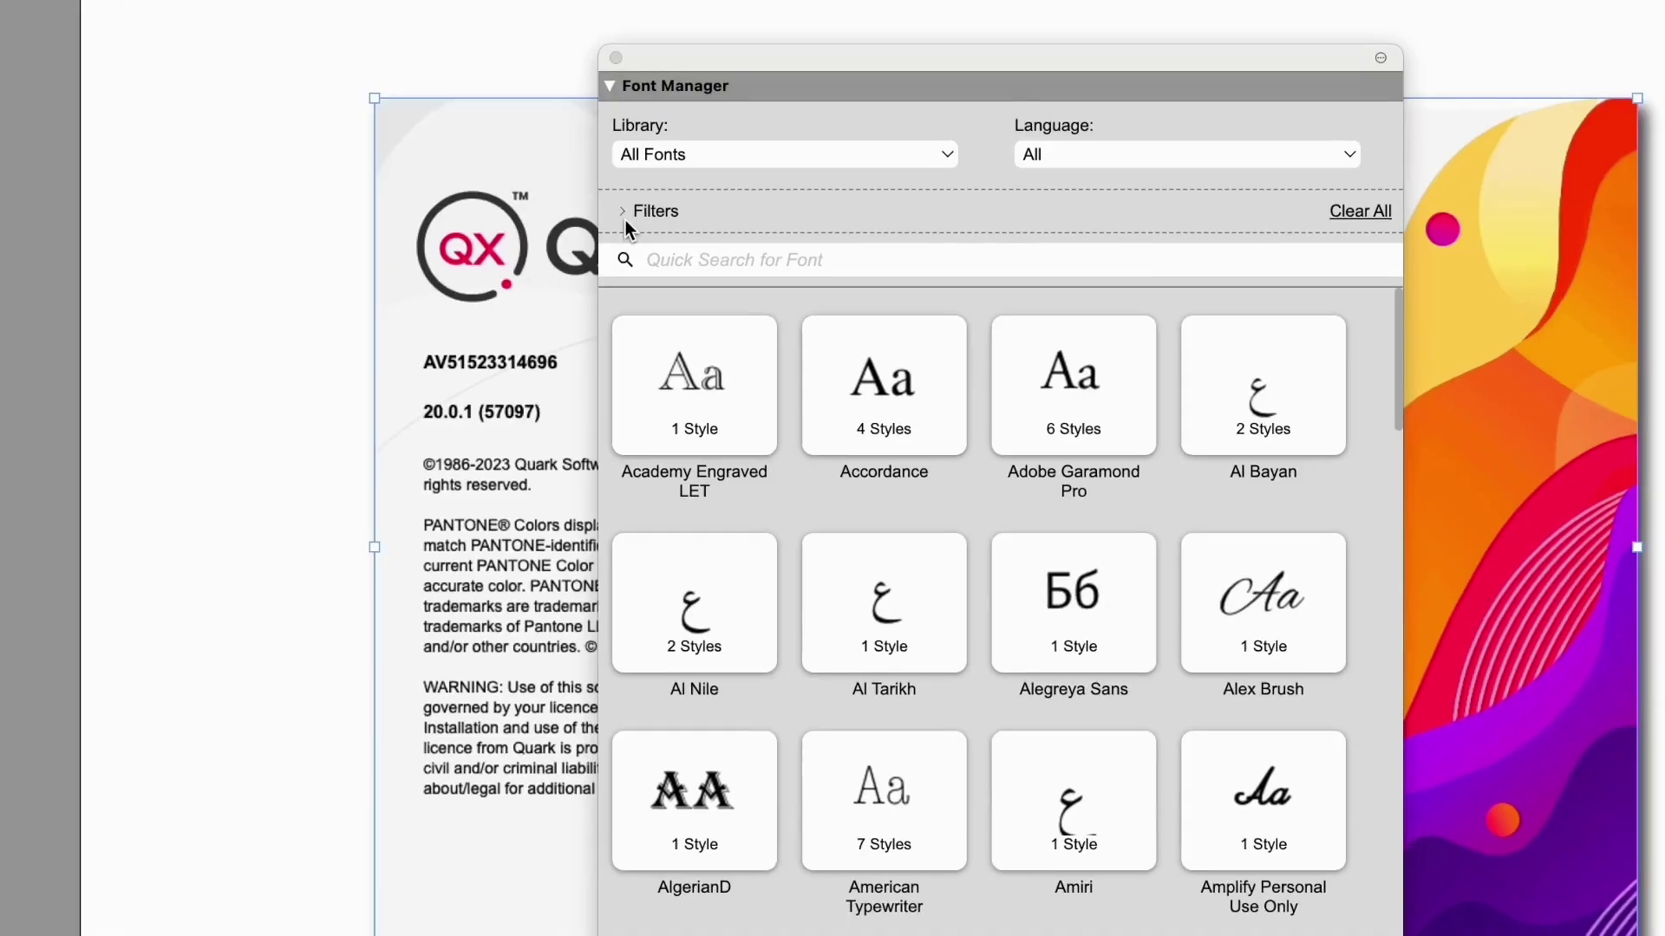
# Expand the font filters and preview Serif, Sans-serif, Script, then Undefined classifications
pyautogui.click(636, 219)
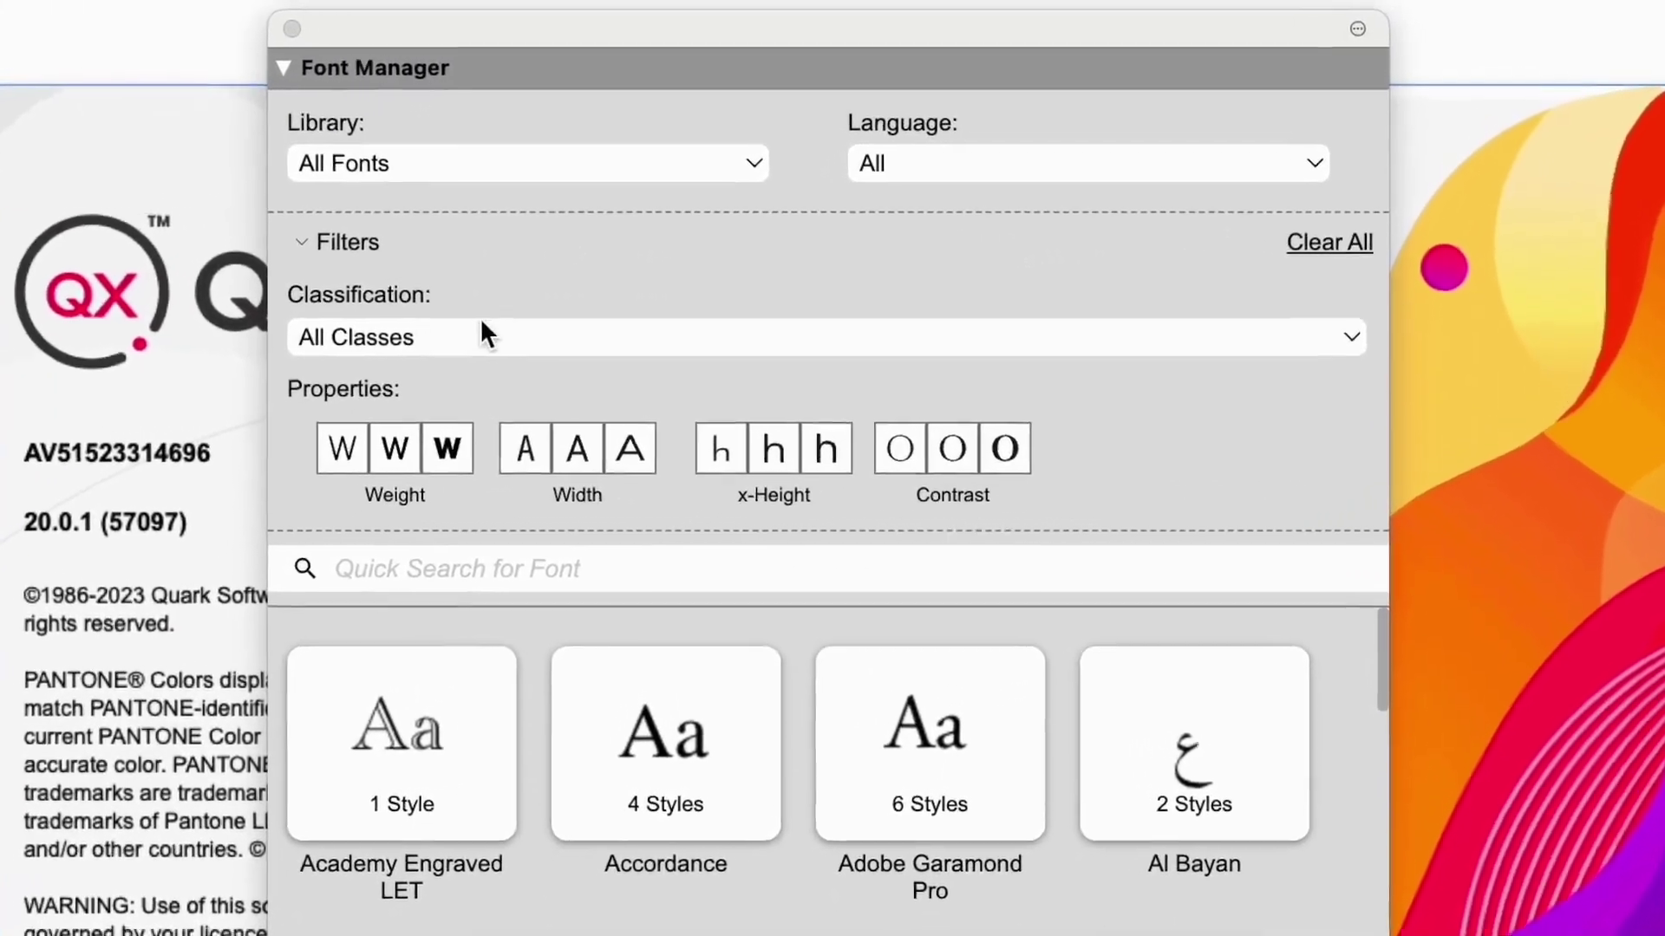
pyautogui.click(481, 326)
pyautogui.click(428, 383)
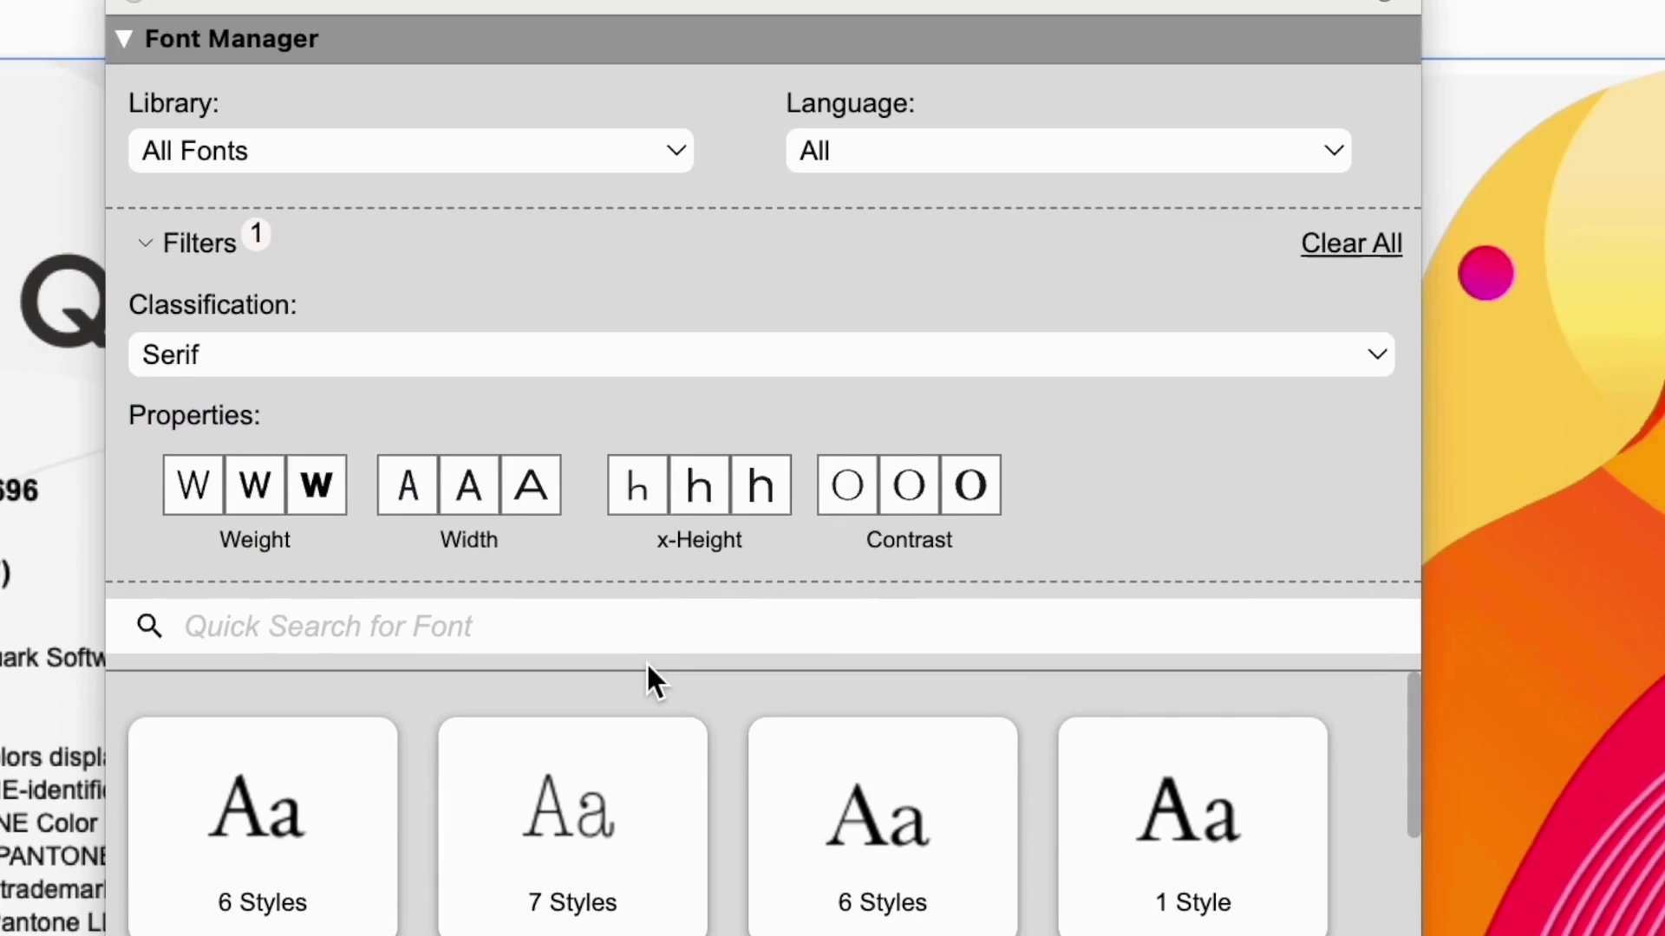
pyautogui.click(624, 371)
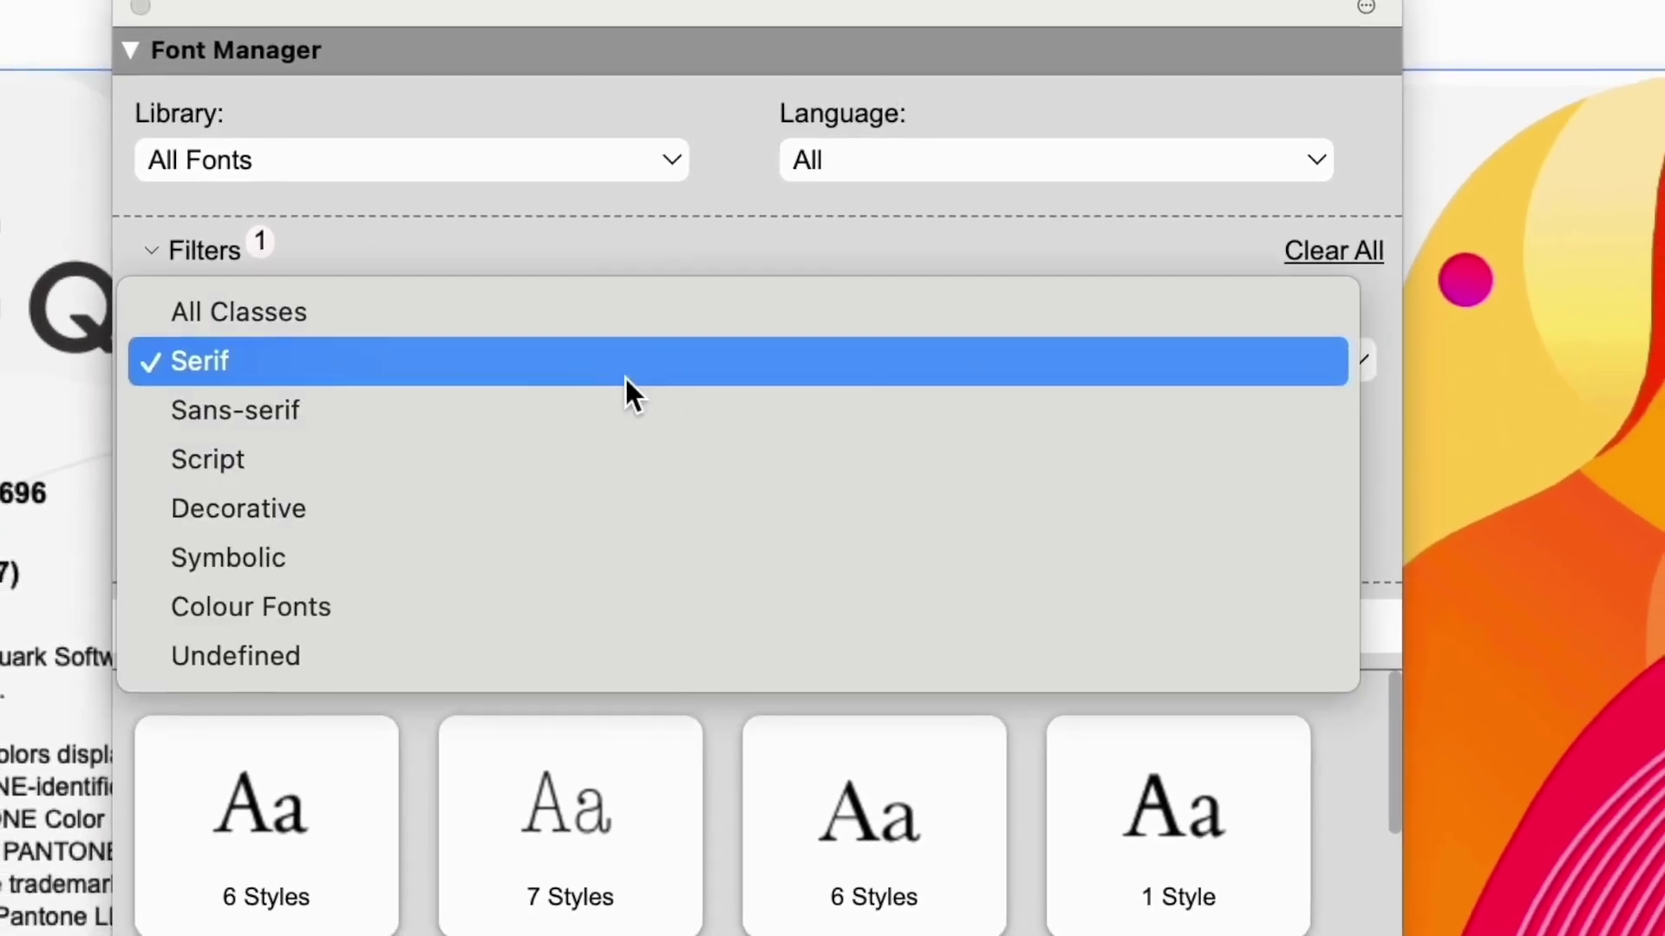
pyautogui.click(562, 414)
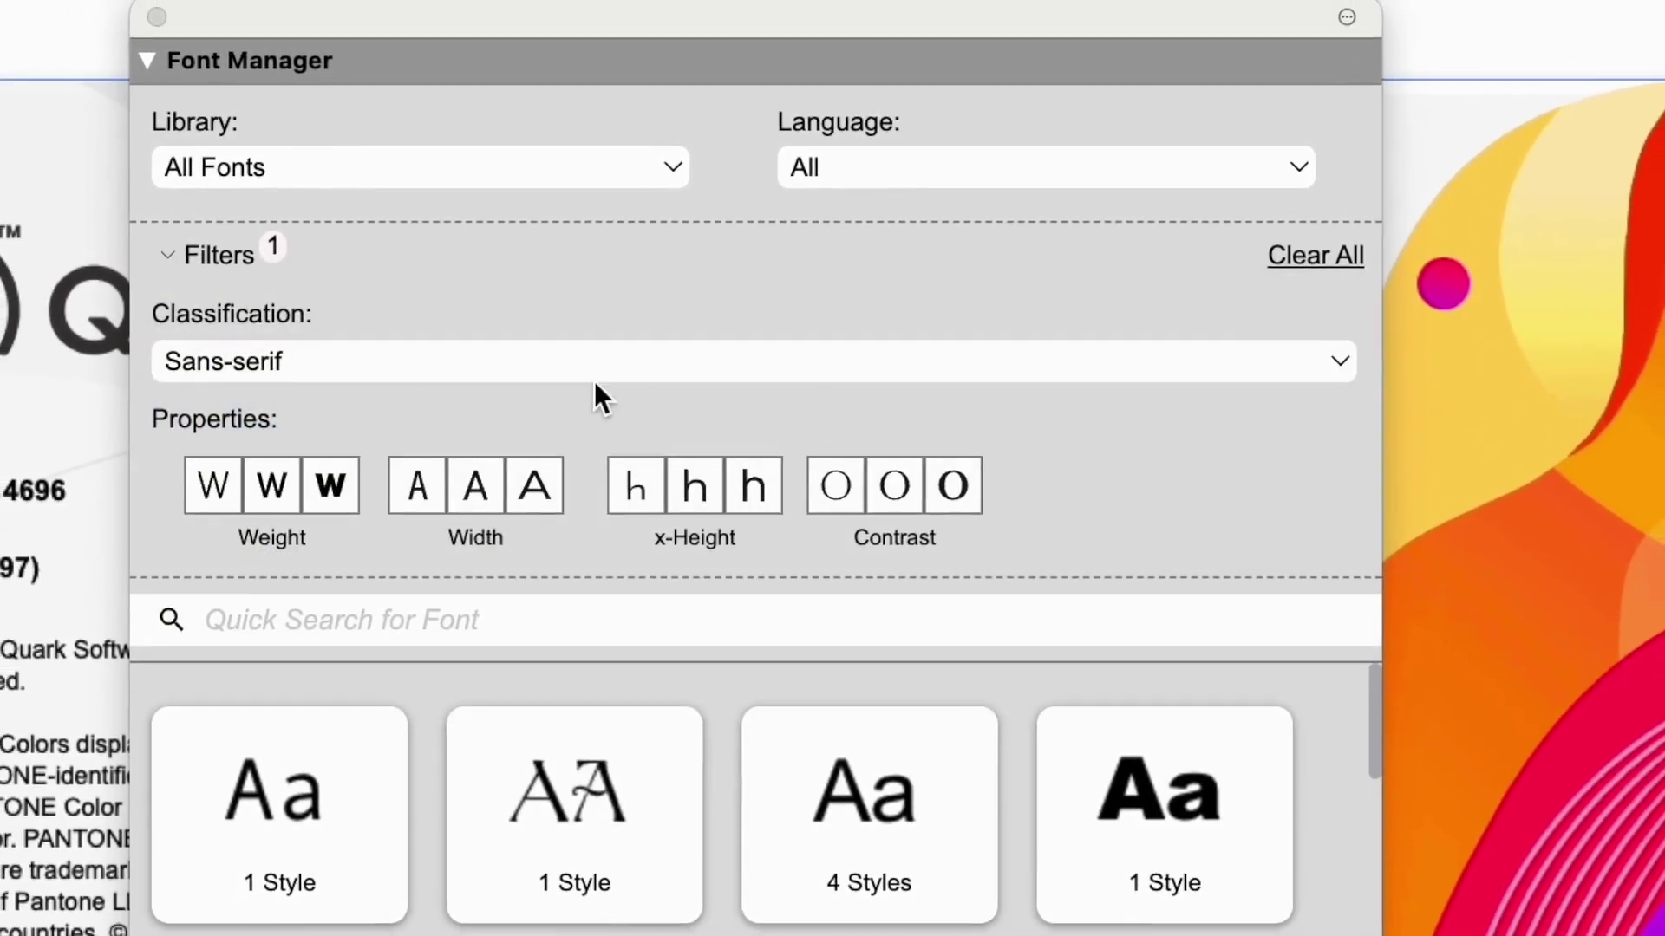
pyautogui.click(595, 373)
pyautogui.click(576, 412)
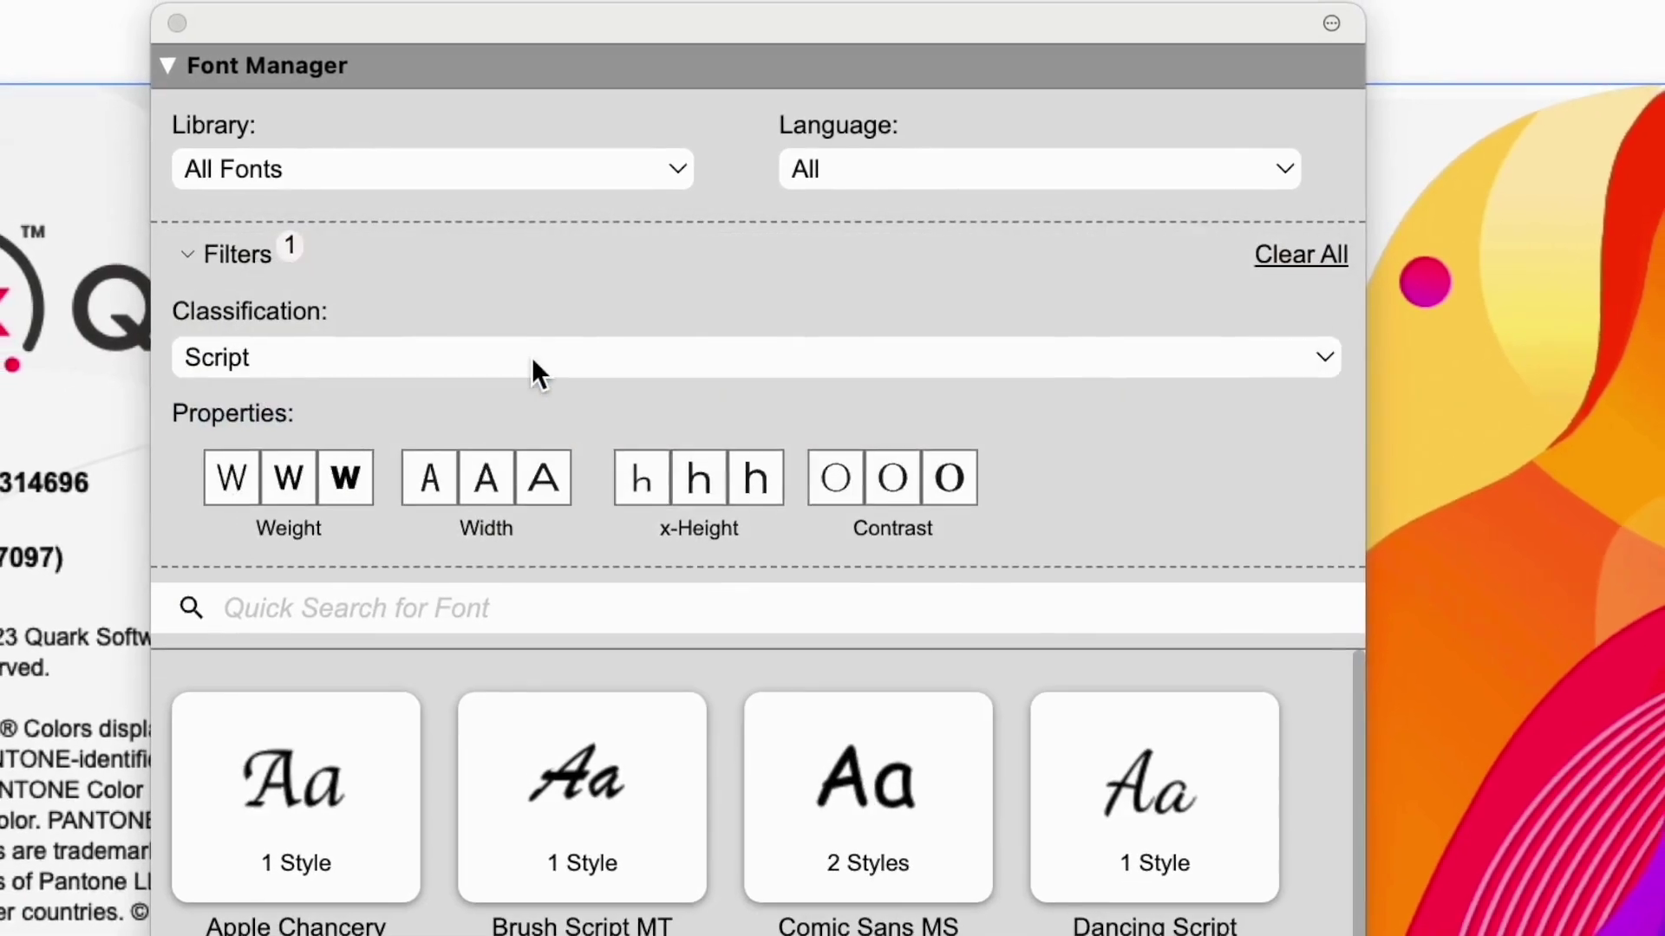
pyautogui.click(532, 359)
pyautogui.click(473, 538)
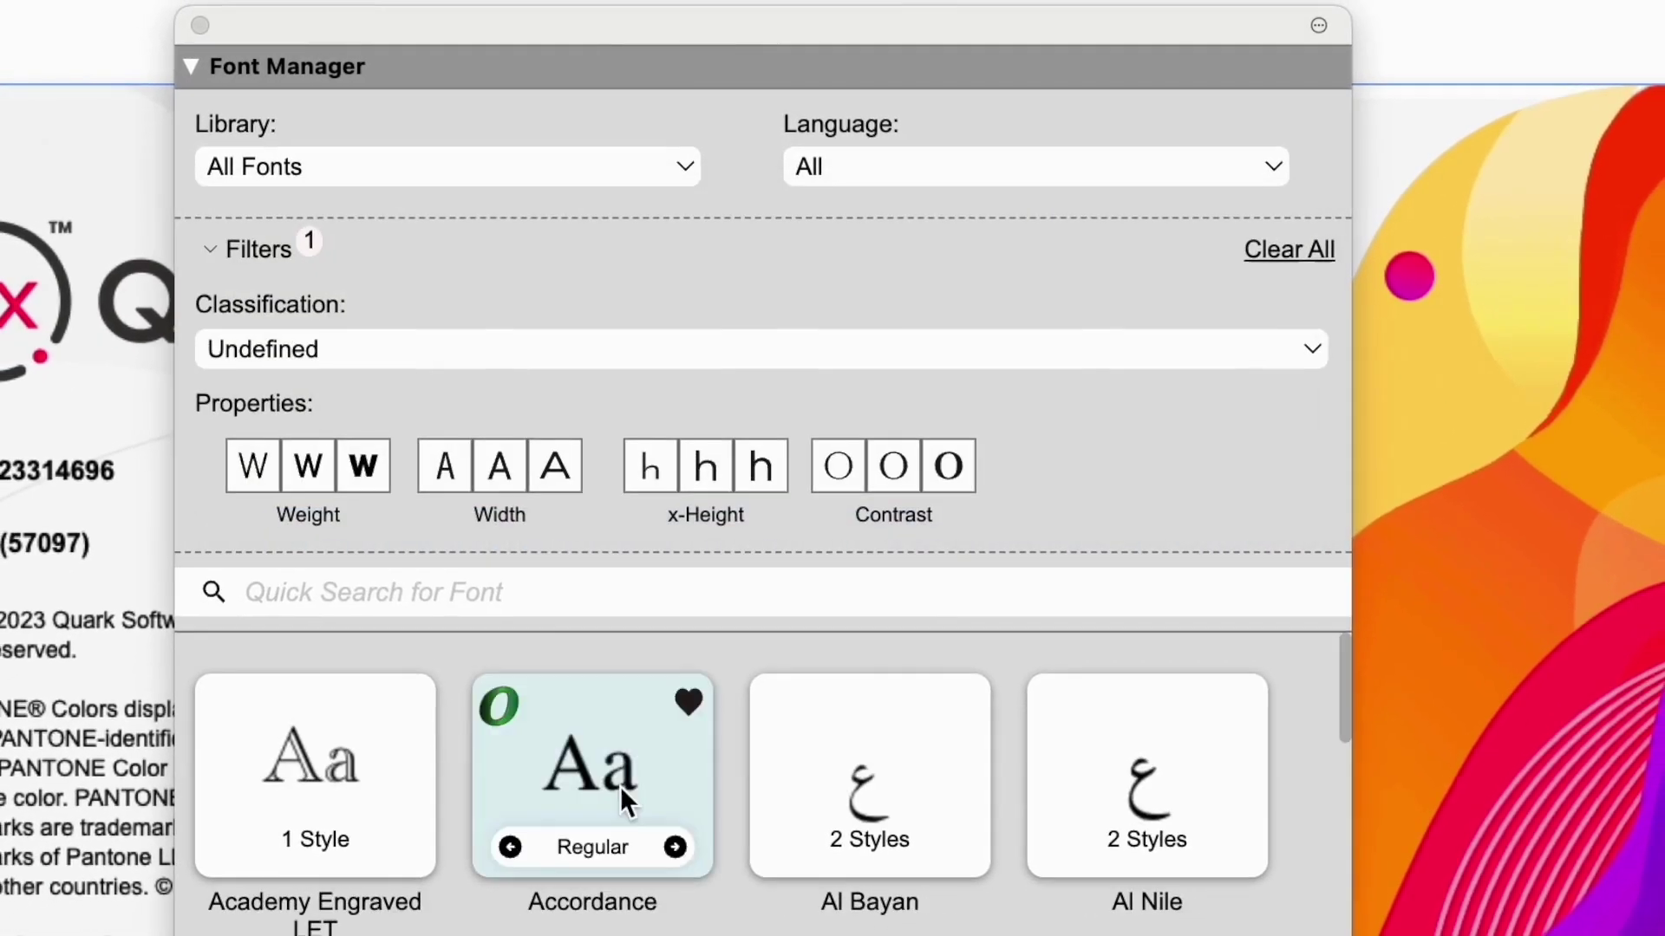
pyautogui.scroll(-1, 622, 783)
pyautogui.scroll(-12, 623, 781)
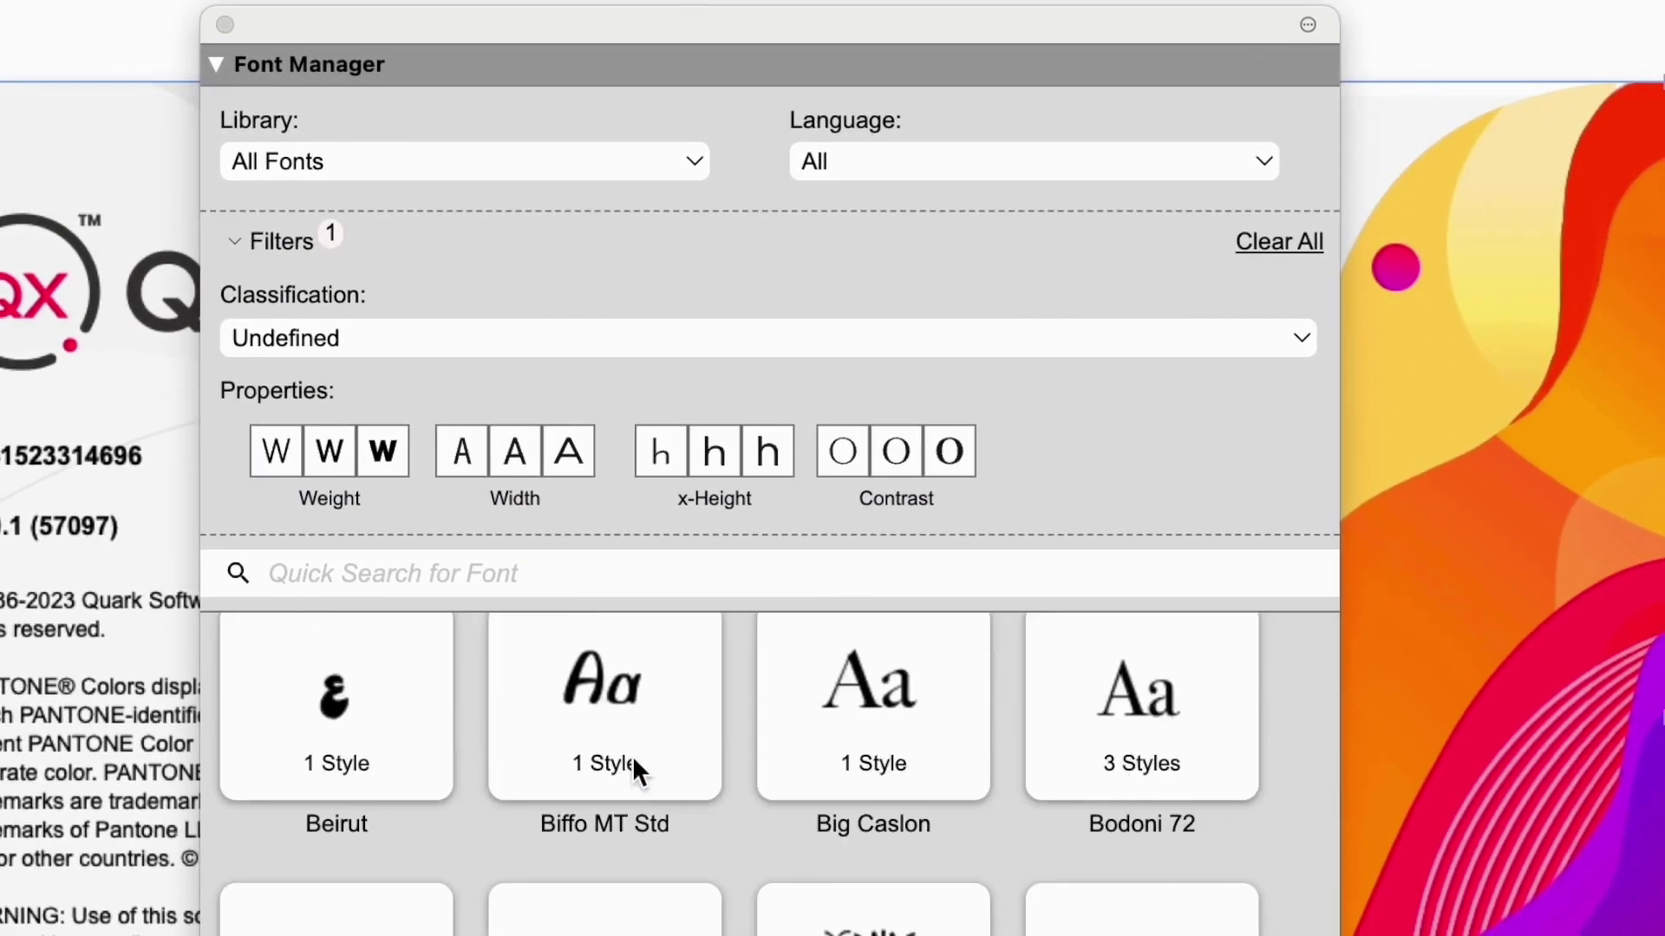
pyautogui.click(744, 343)
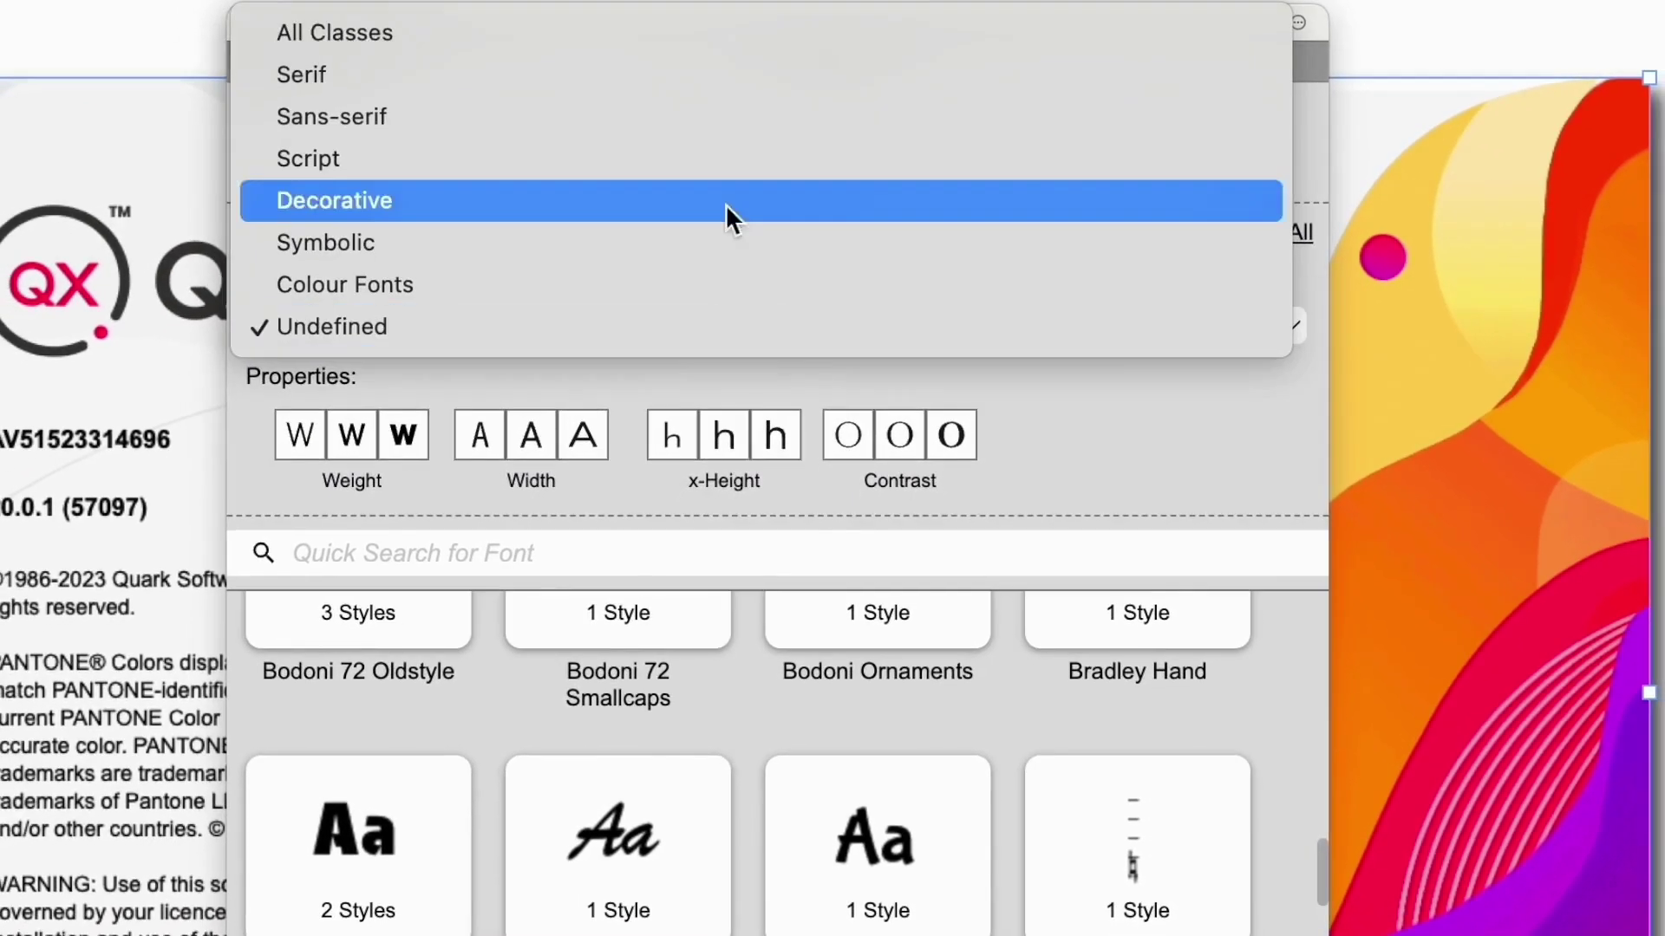
# Show All Classes, toggle heavy weight and wide width filters off, then filter to tall x-height
pyautogui.click(720, 33)
pyautogui.click(409, 431)
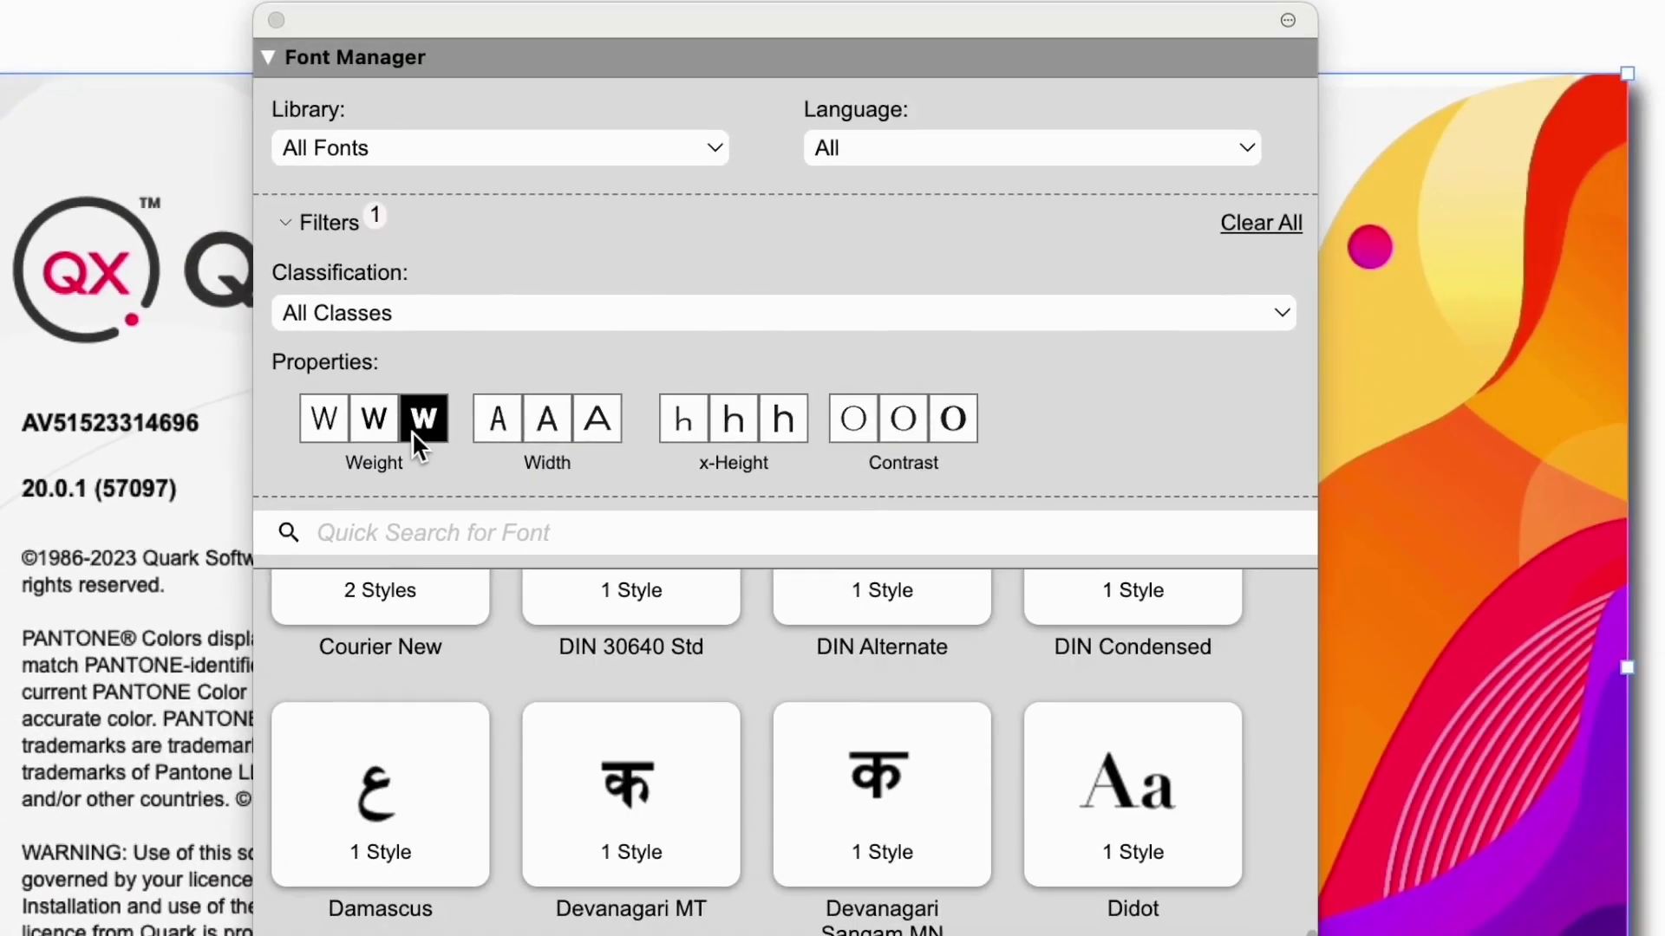
pyautogui.click(593, 418)
pyautogui.click(429, 416)
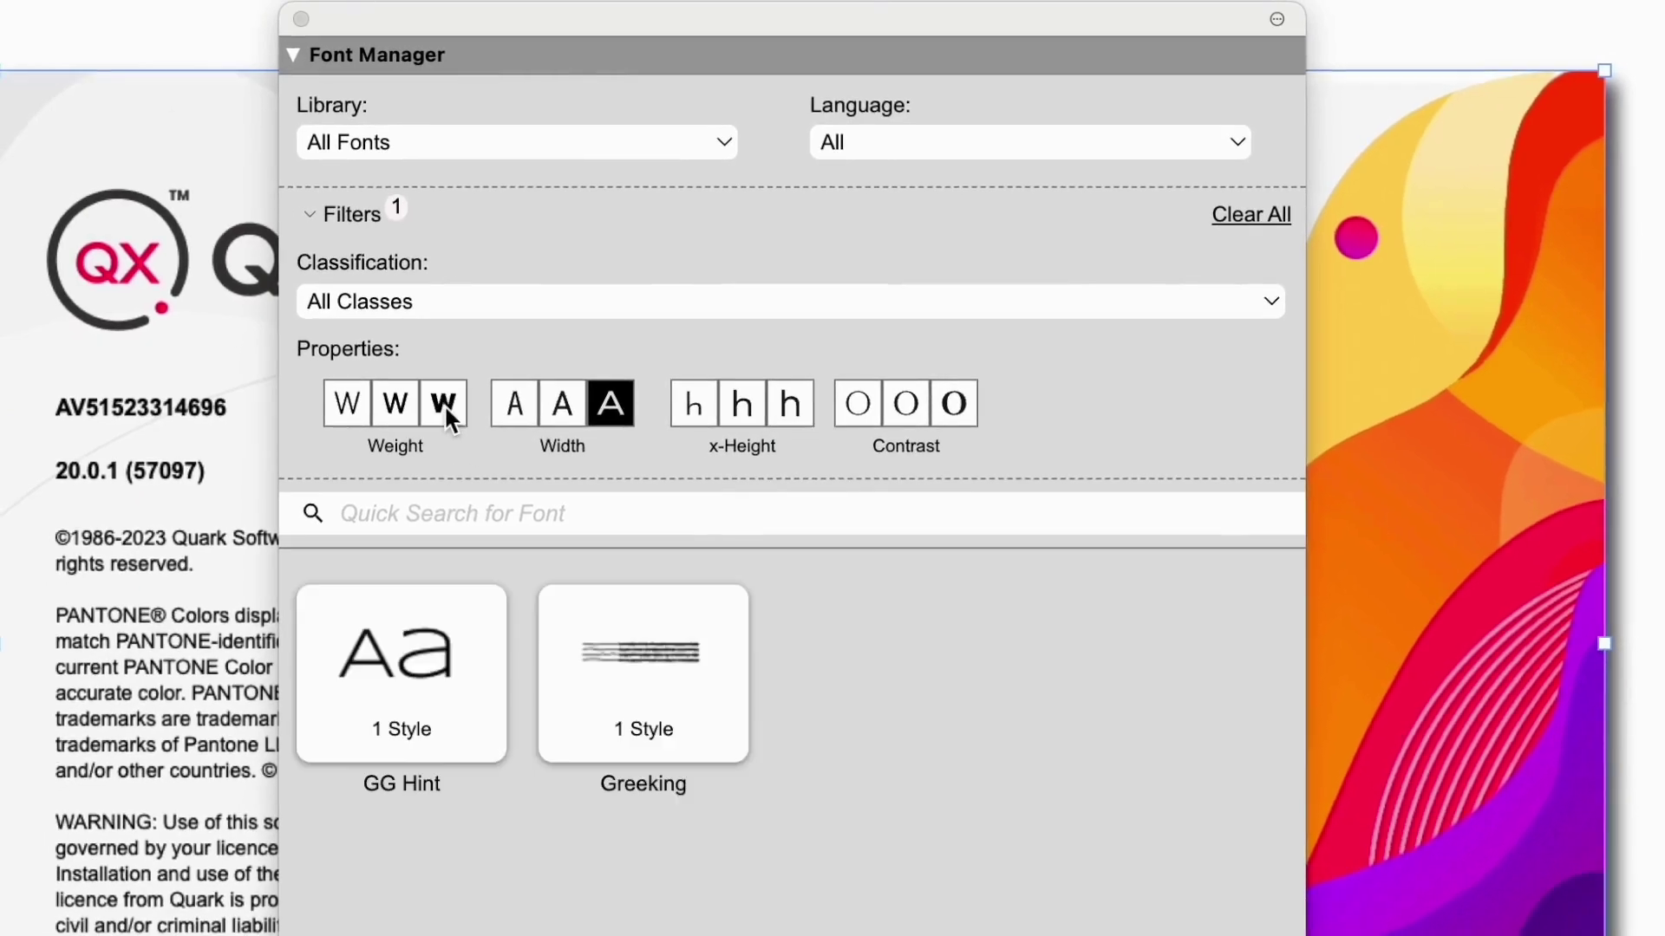
pyautogui.click(607, 403)
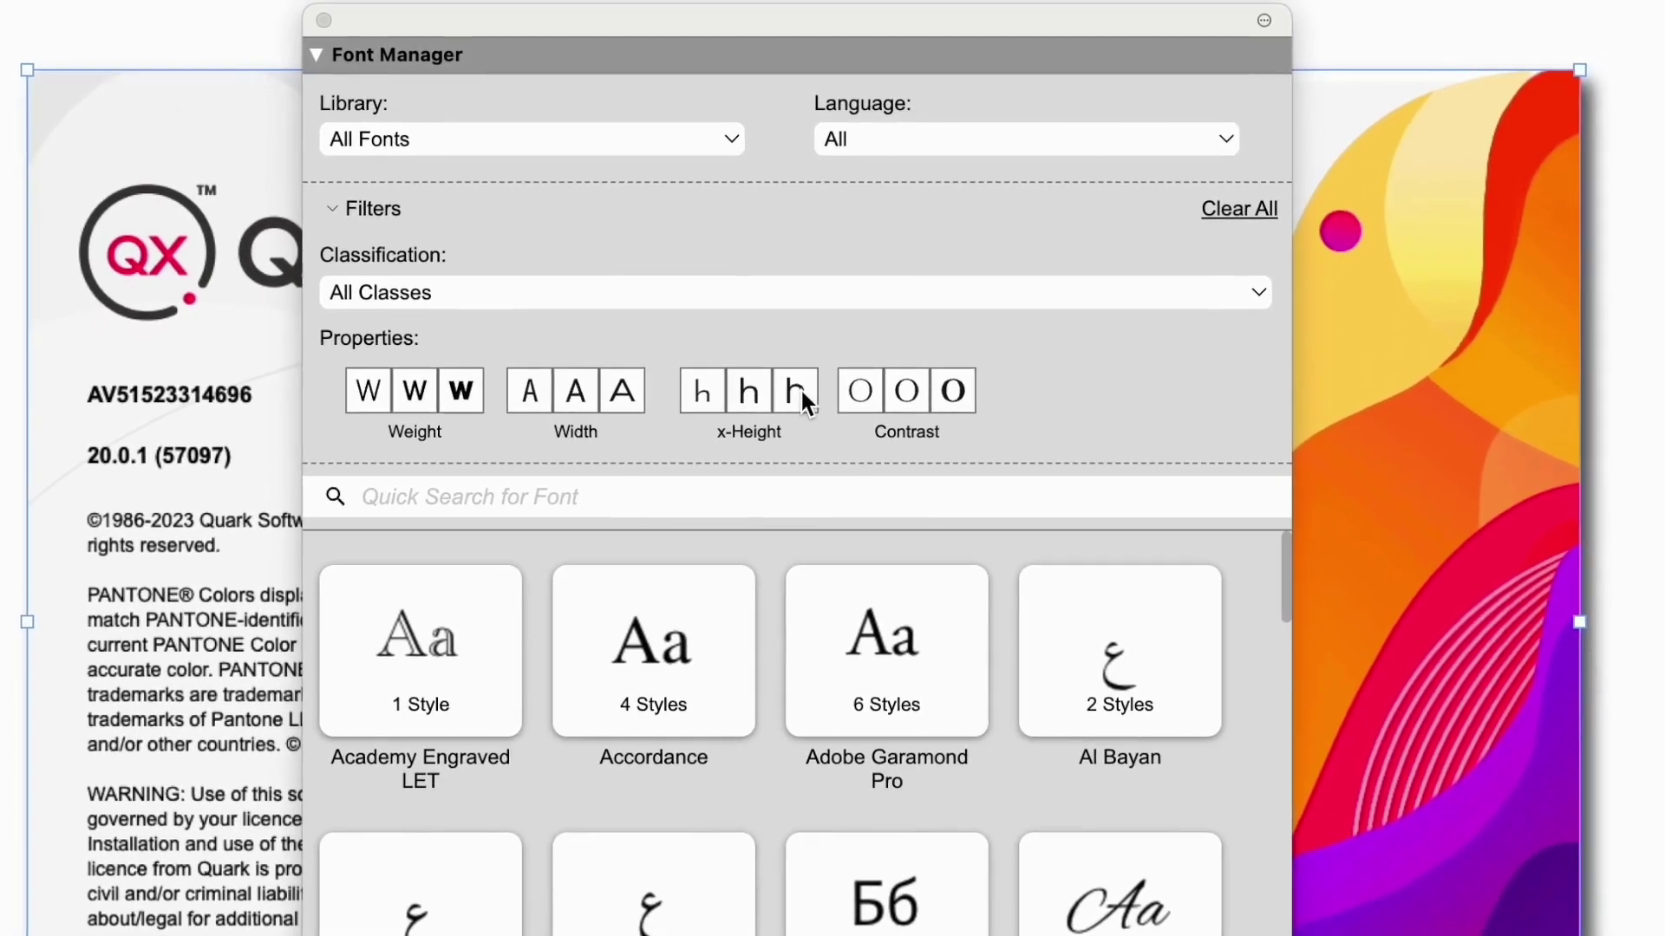
pyautogui.click(790, 400)
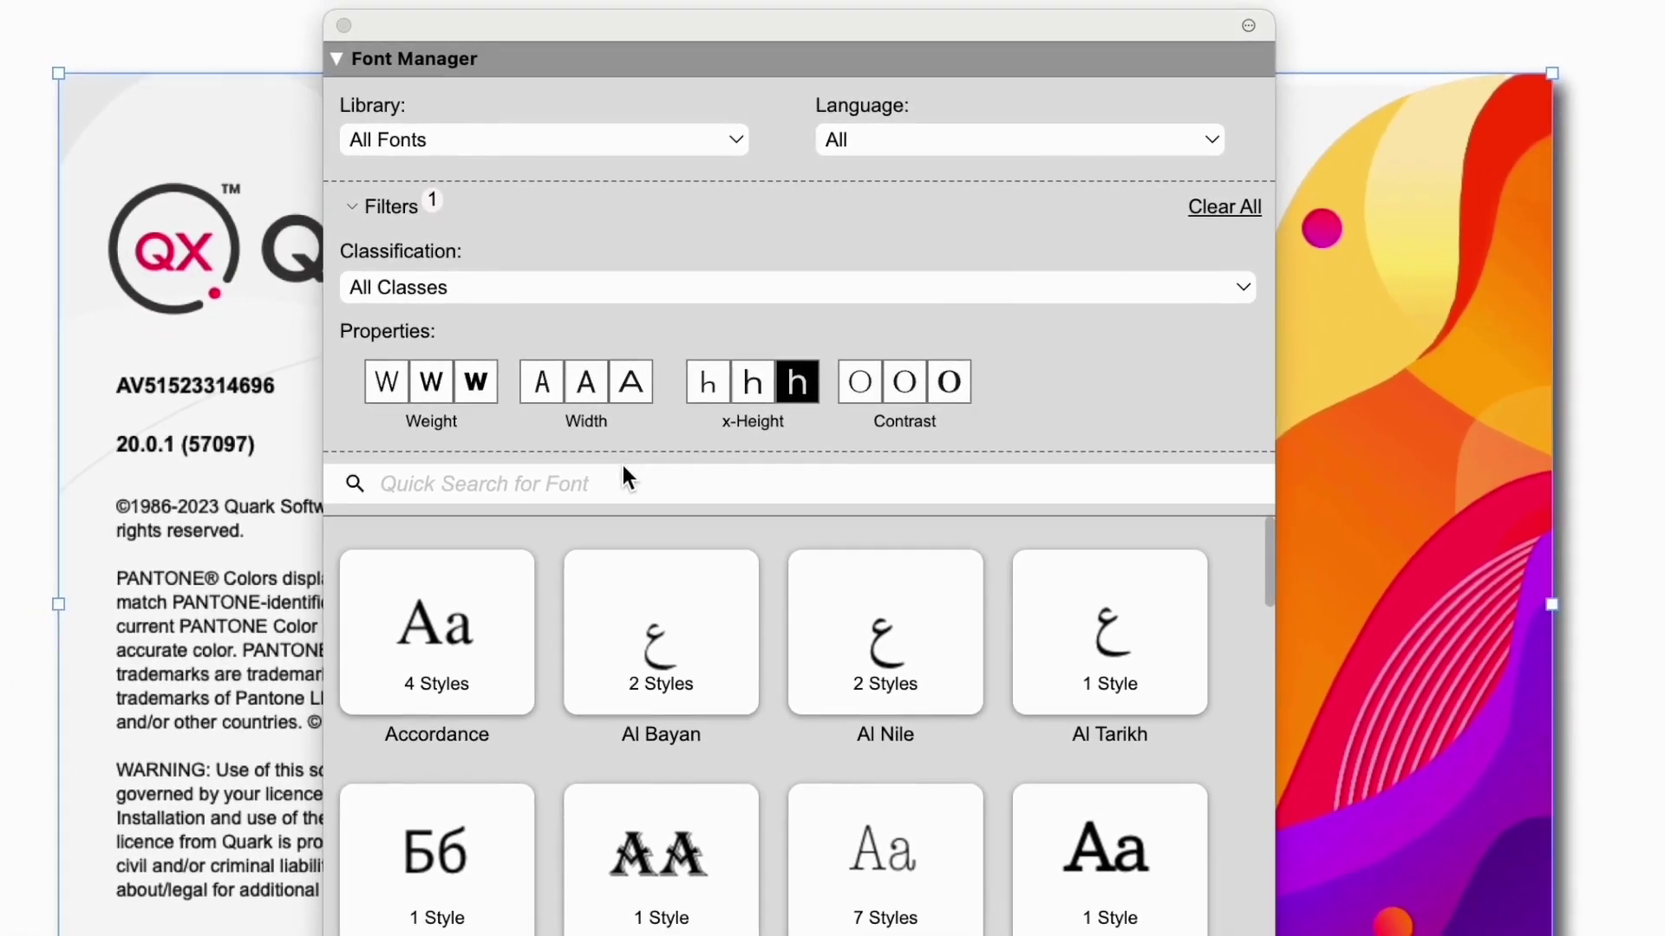
# Re-add the heavy weight filter and browse to the Helvetica Neue LT Com family
pyautogui.click(478, 379)
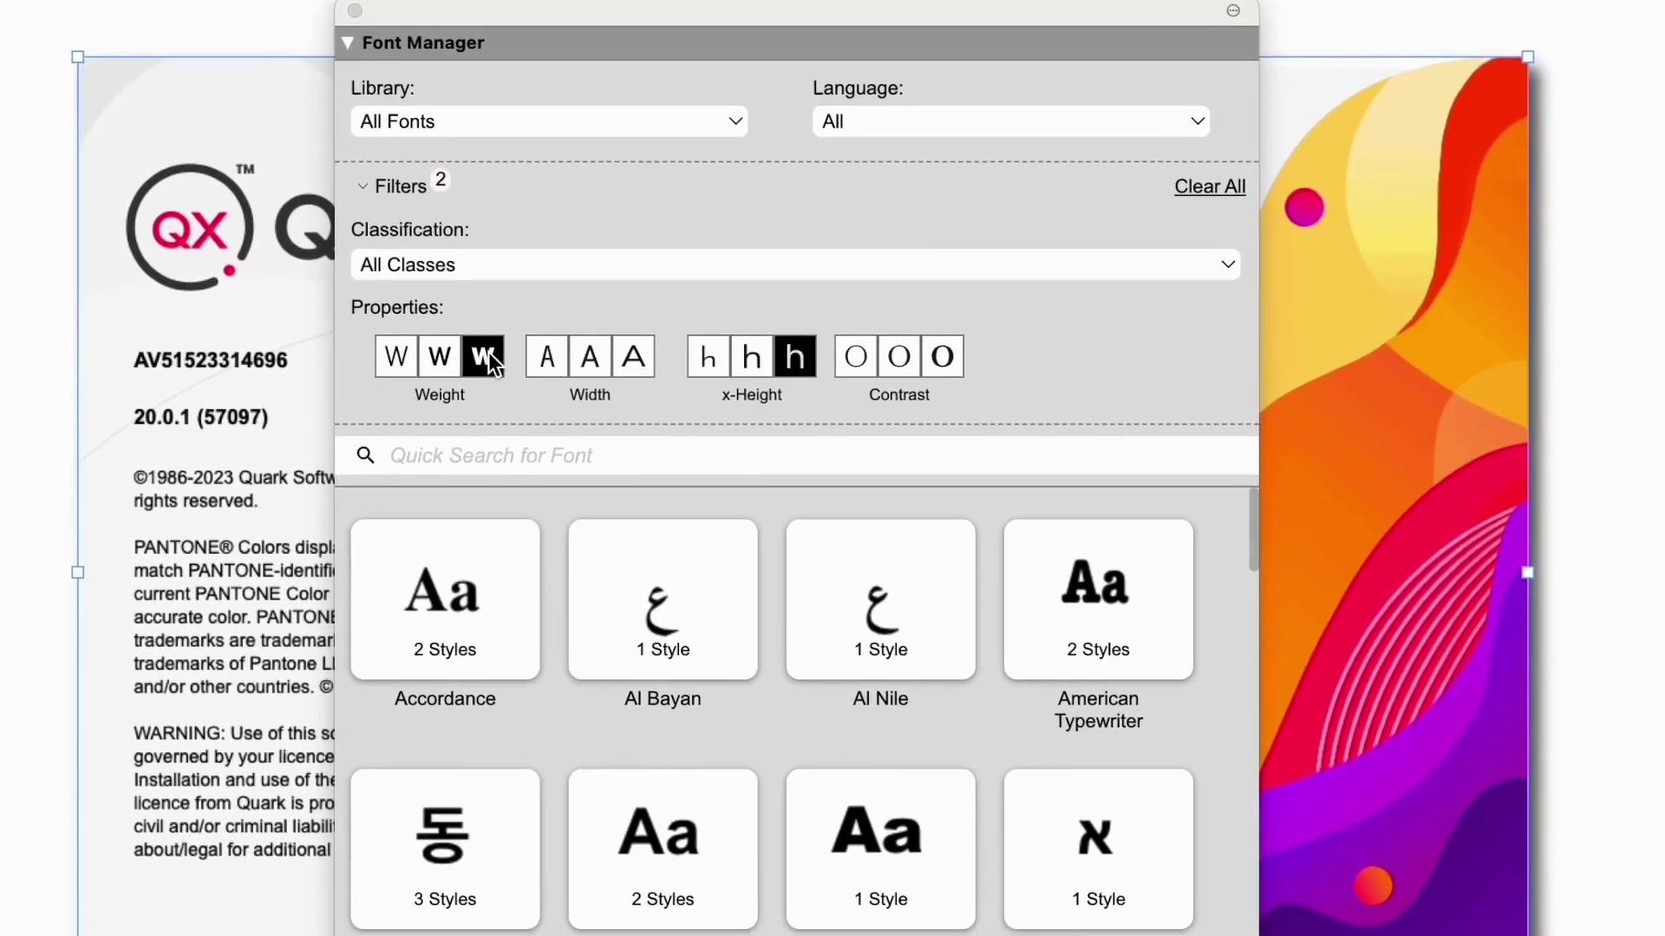
pyautogui.scroll(-15, 623, 669)
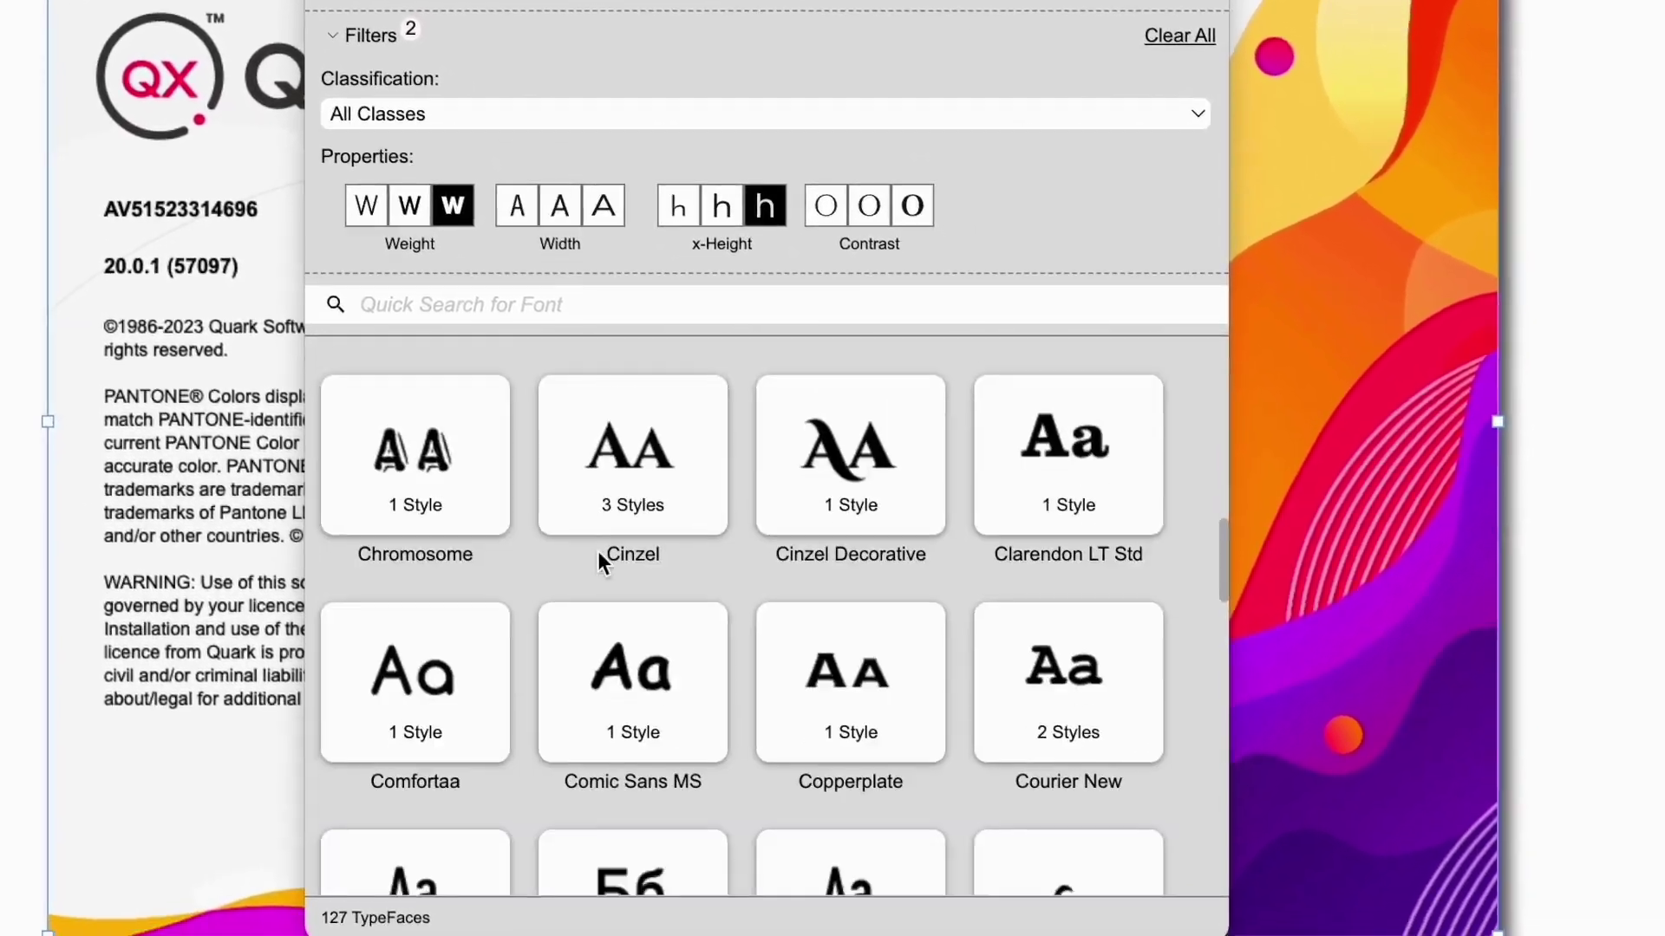
pyautogui.scroll(-8, 590, 523)
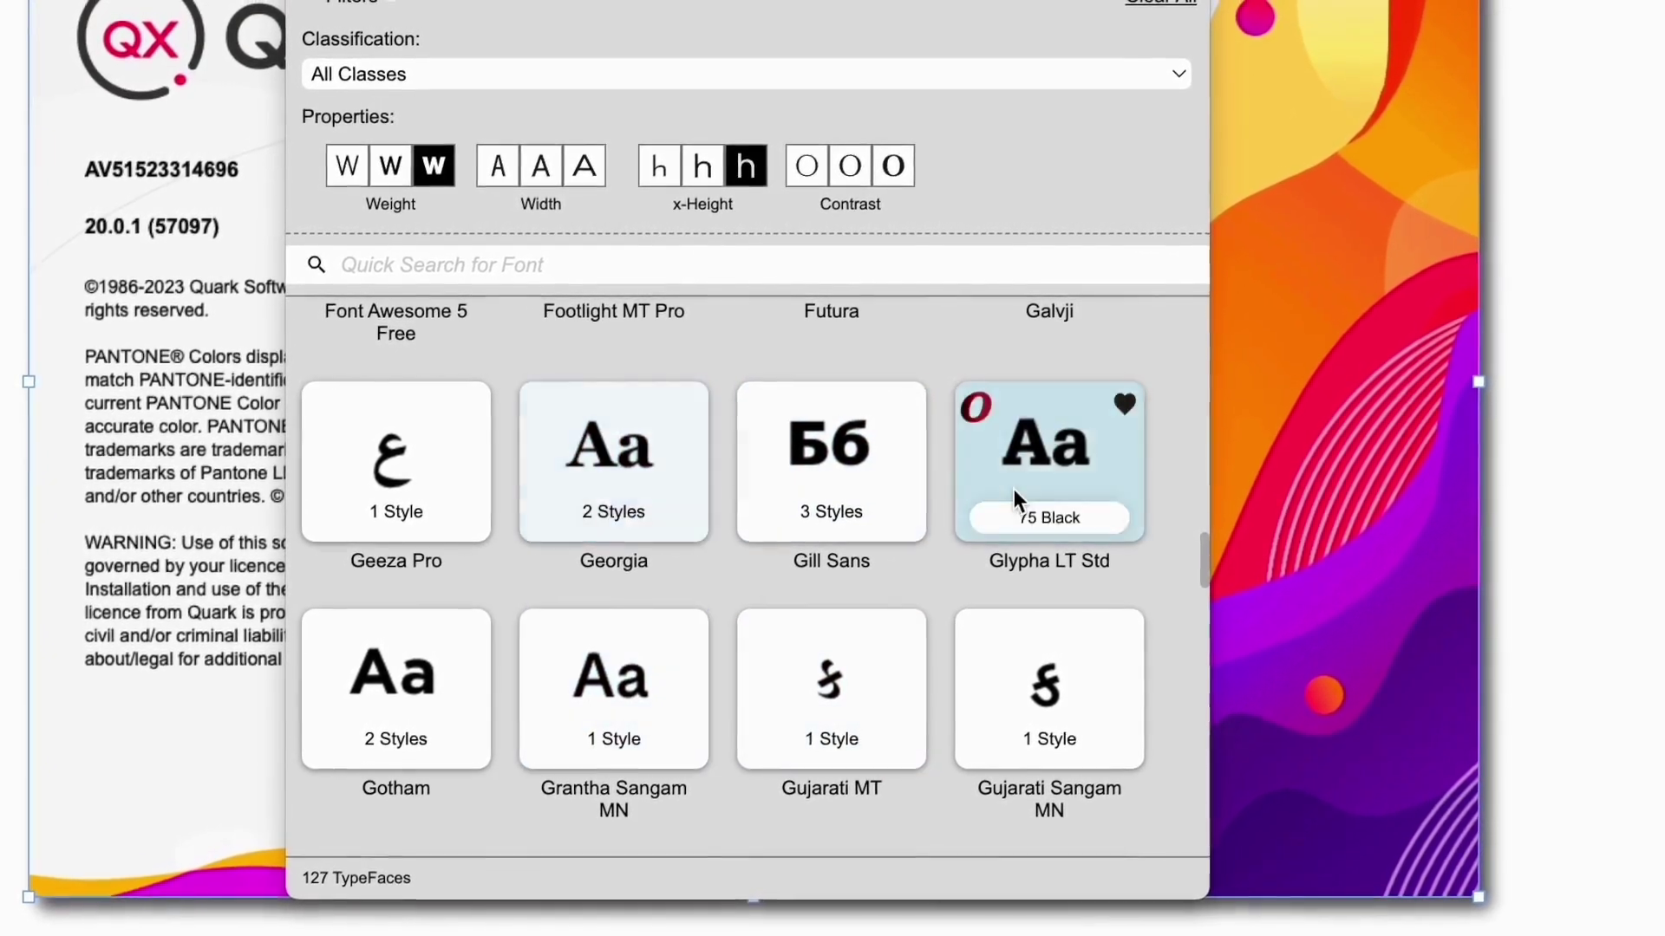
pyautogui.scroll(-8, 1012, 491)
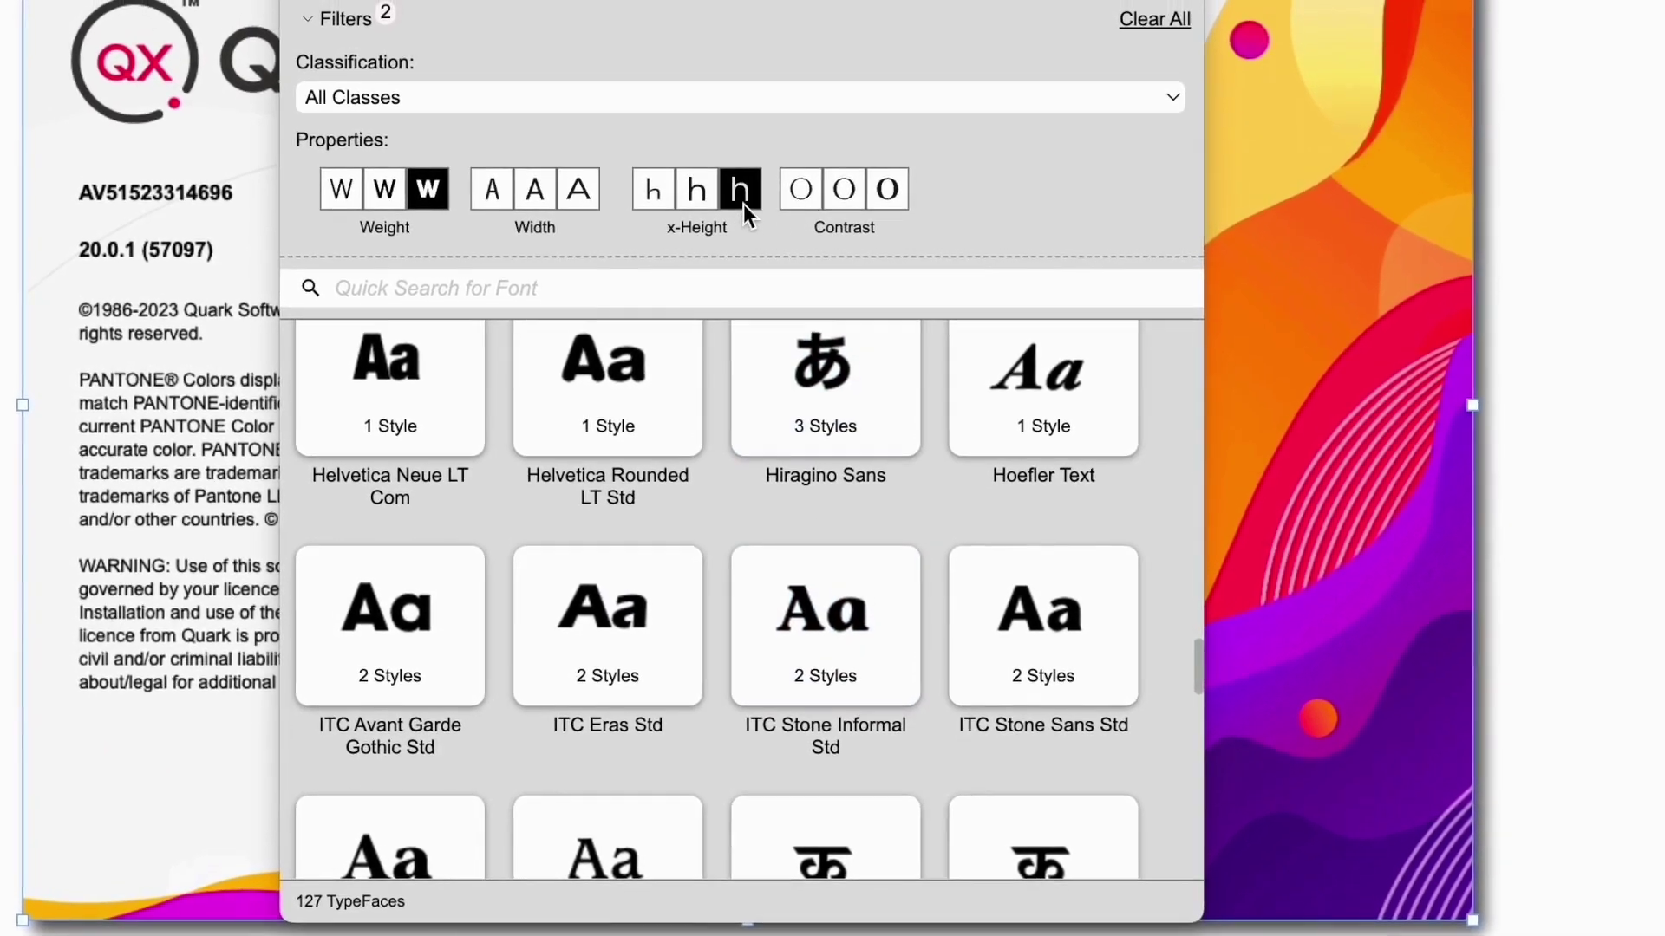
pyautogui.click(429, 401)
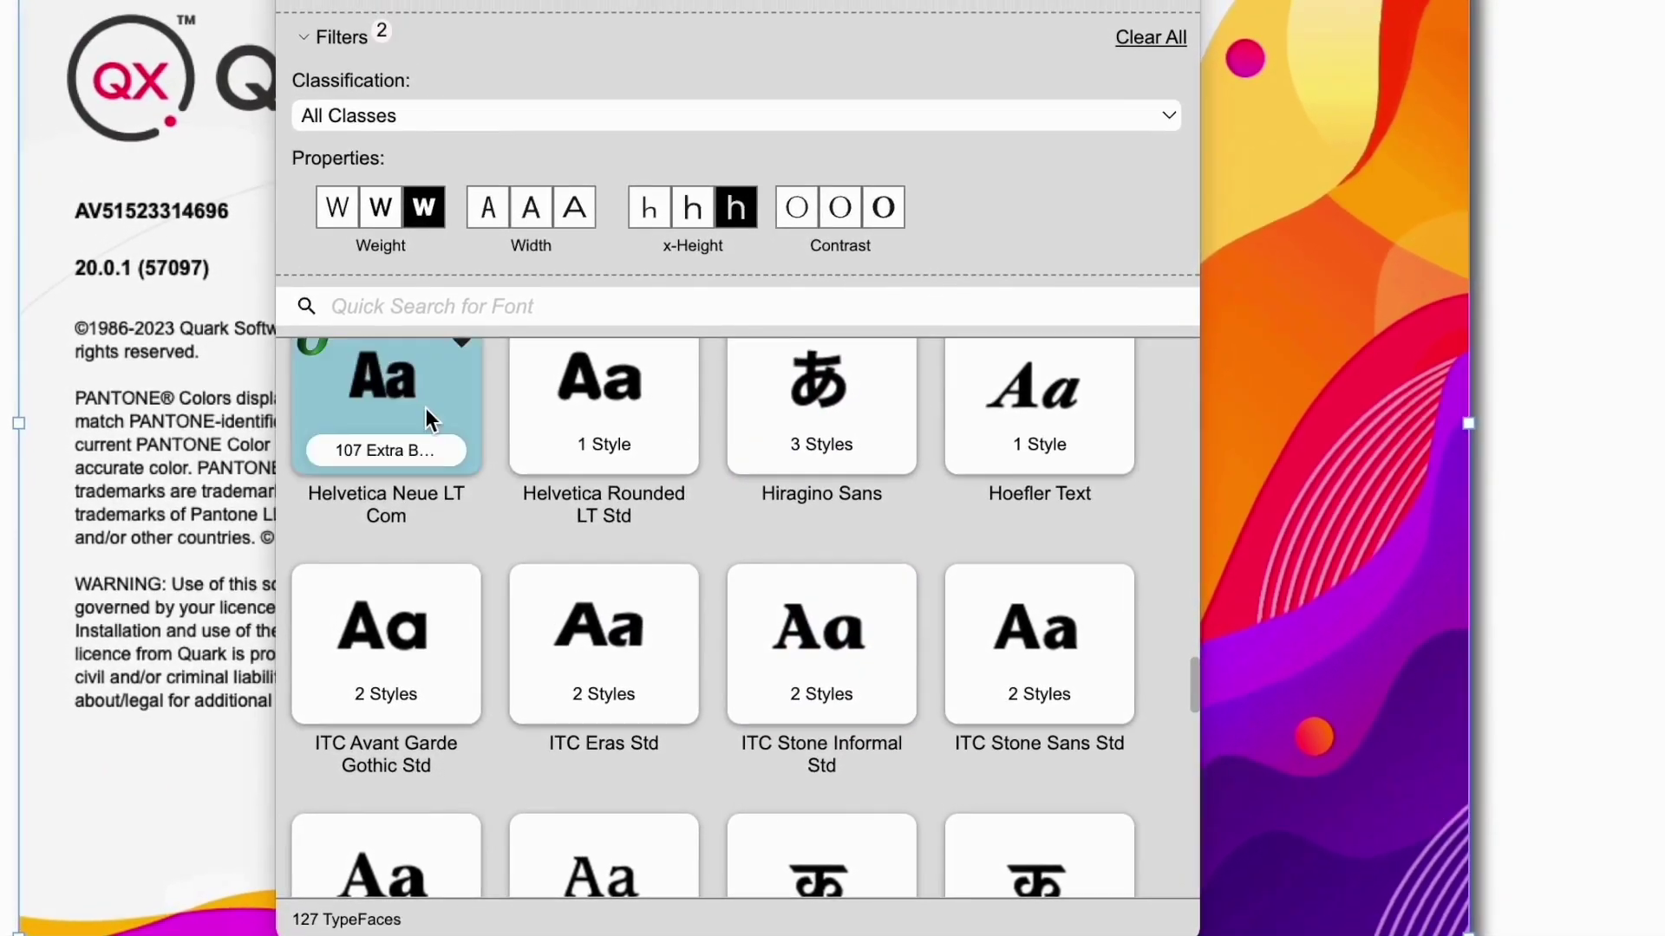
pyautogui.scroll(-5, 503, 596)
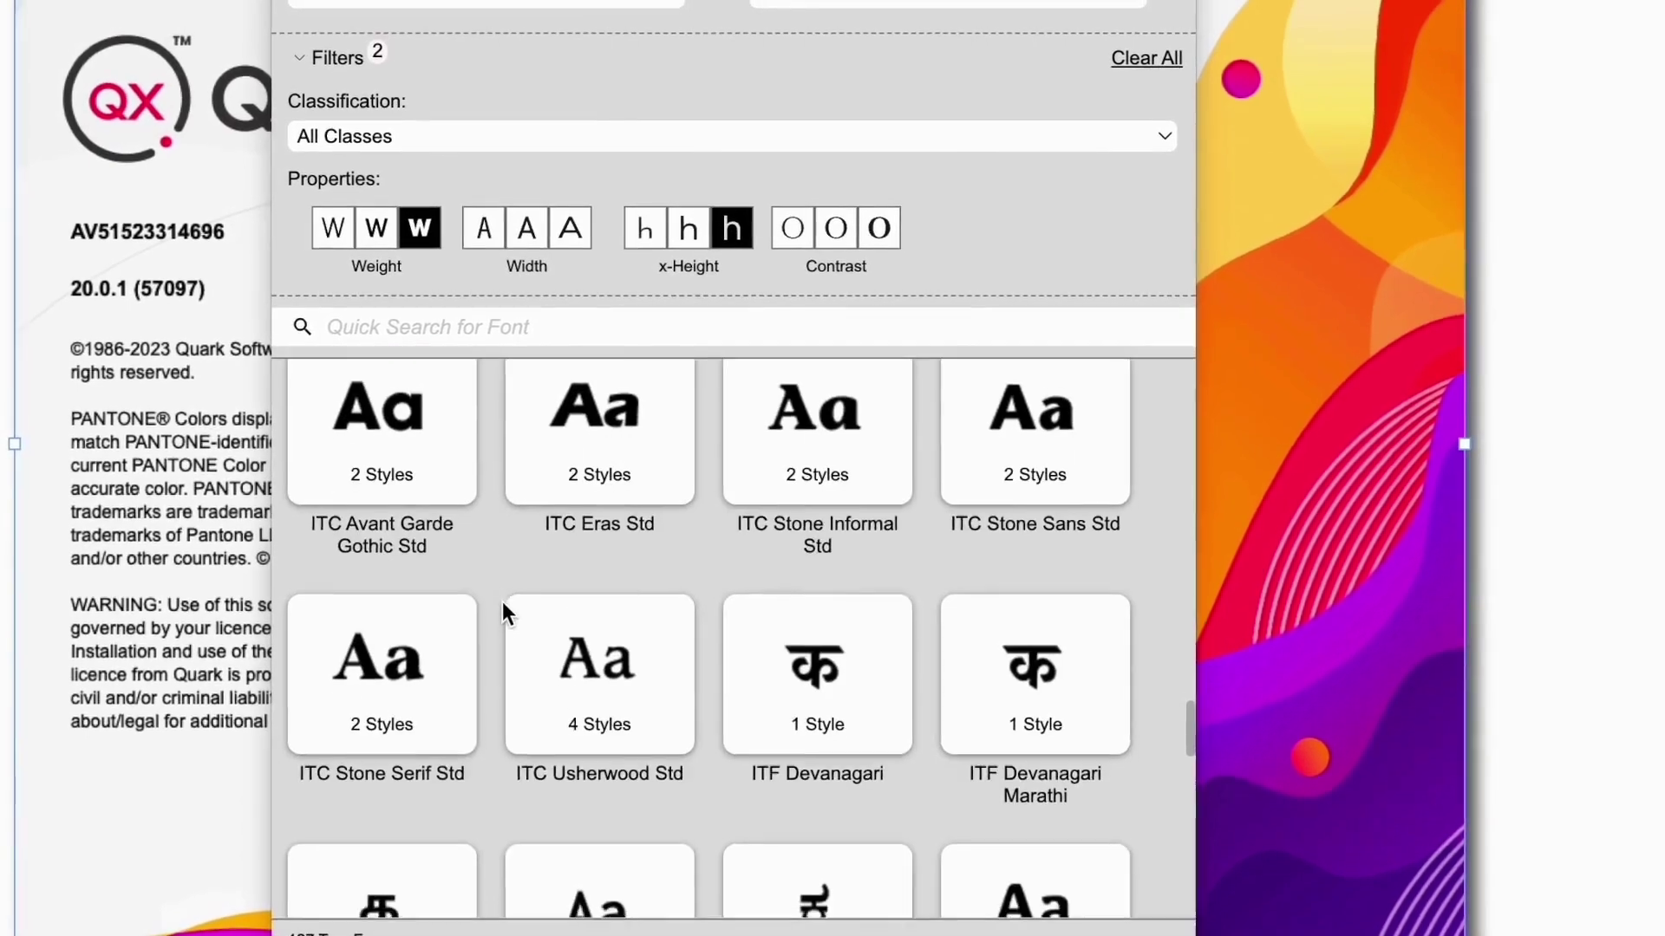
pyautogui.scroll(5, 501, 607)
pyautogui.scroll(-3, 499, 613)
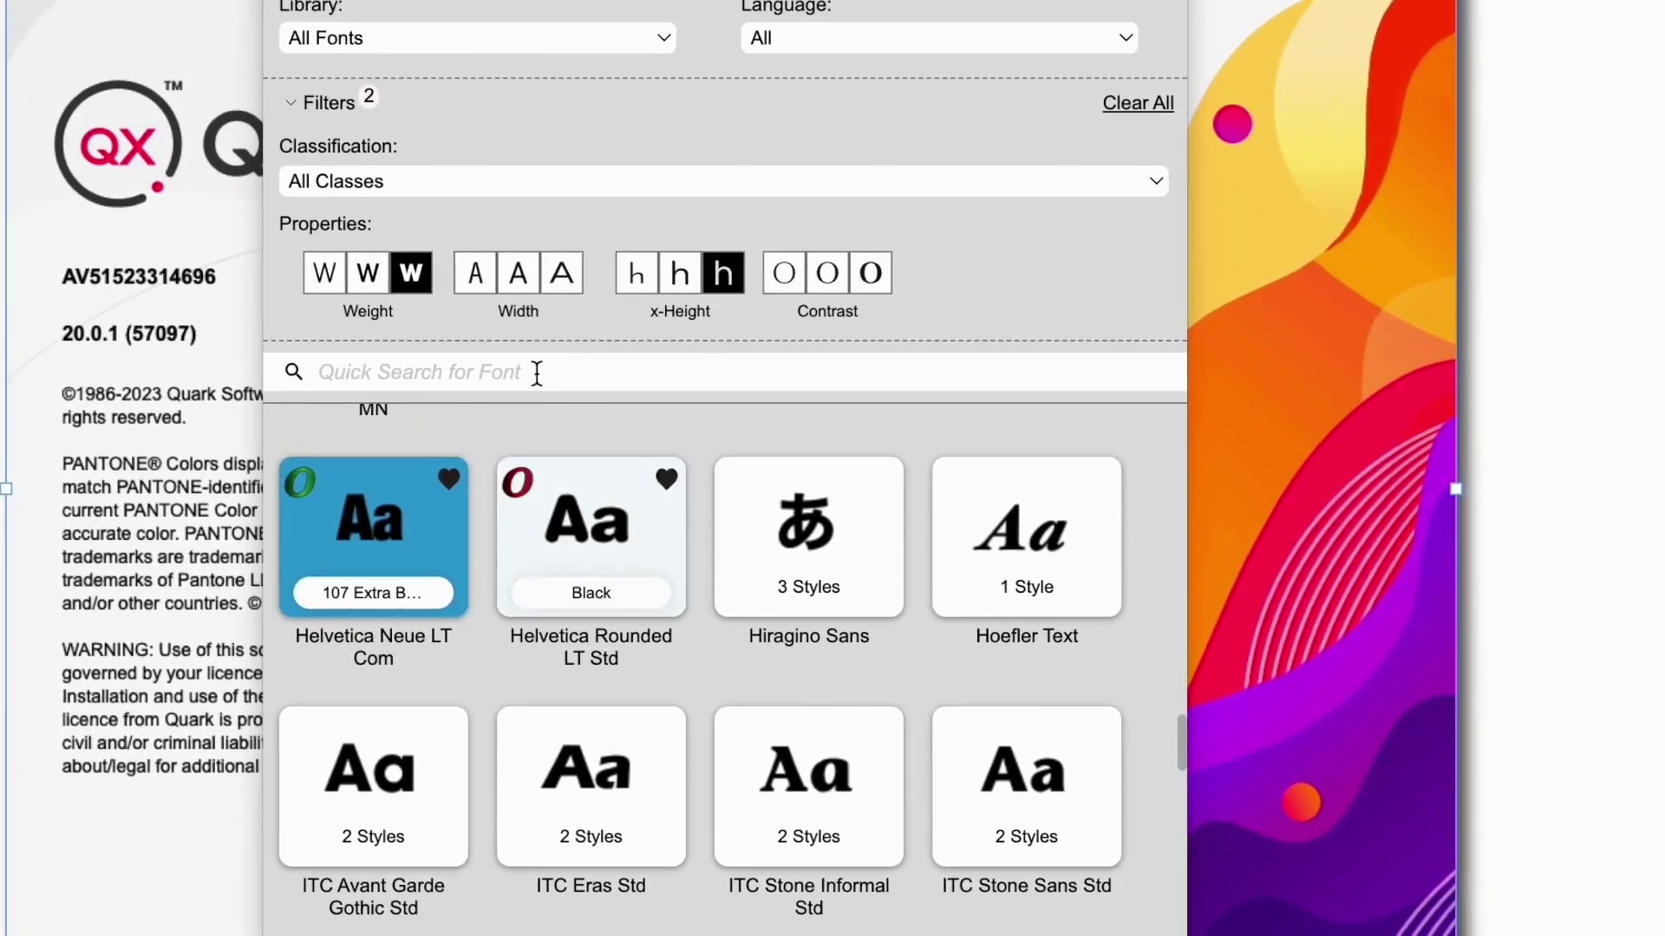
# Try medium, small, then tall x-height filters, and finally clear all font filters
pyautogui.click(679, 281)
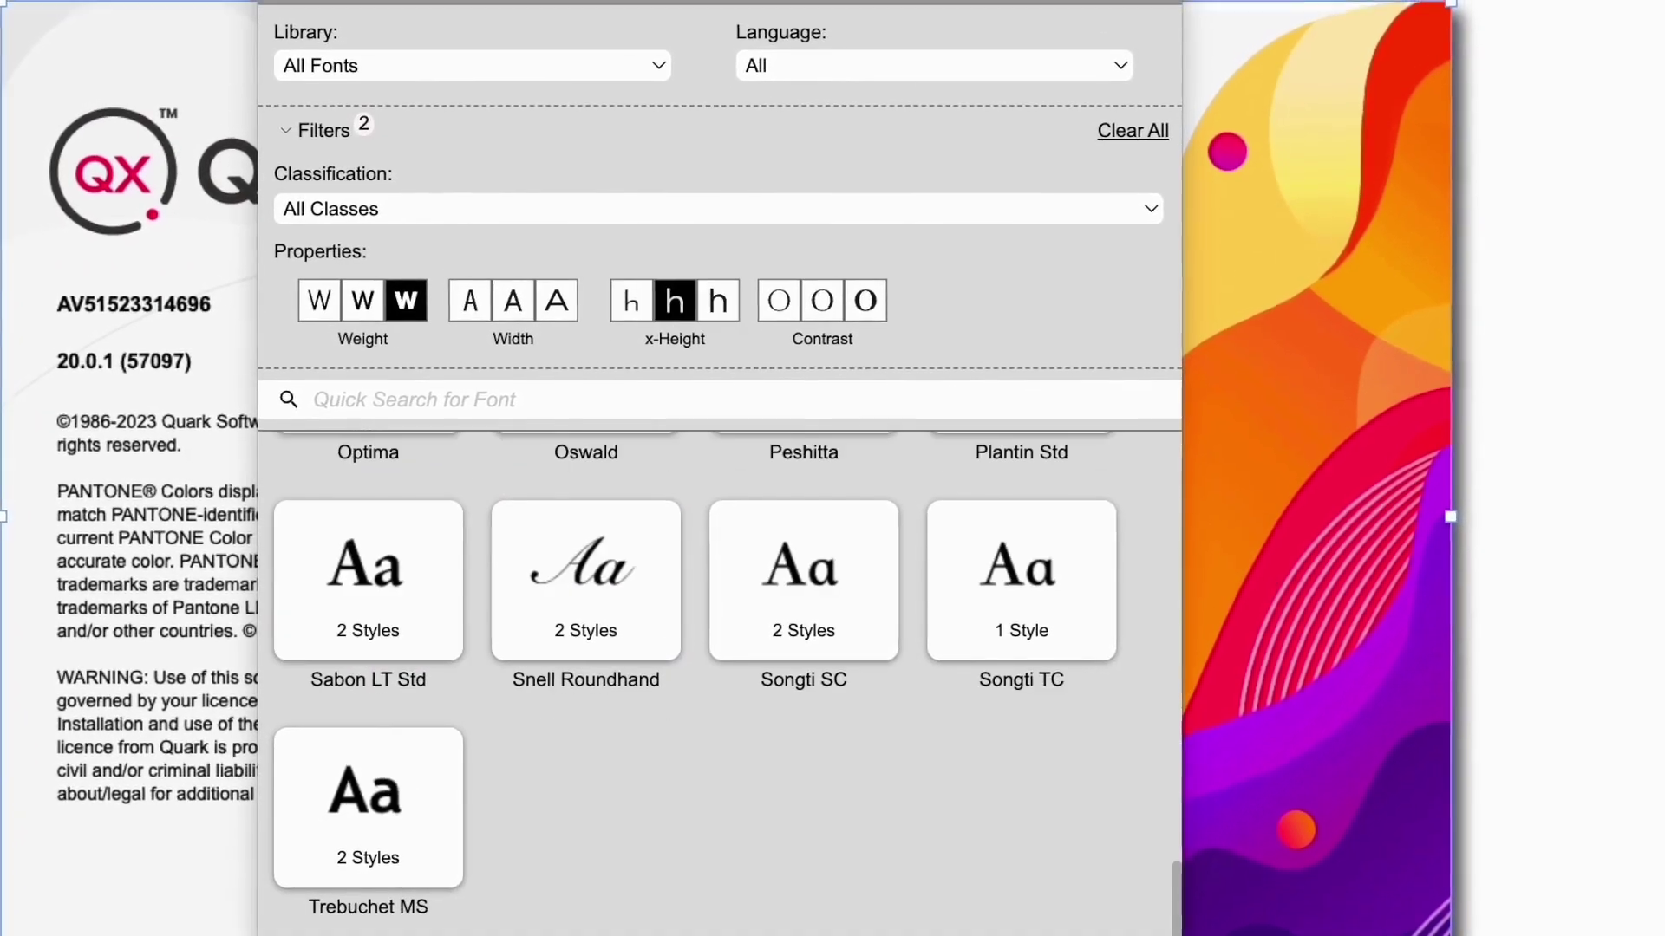
pyautogui.click(635, 301)
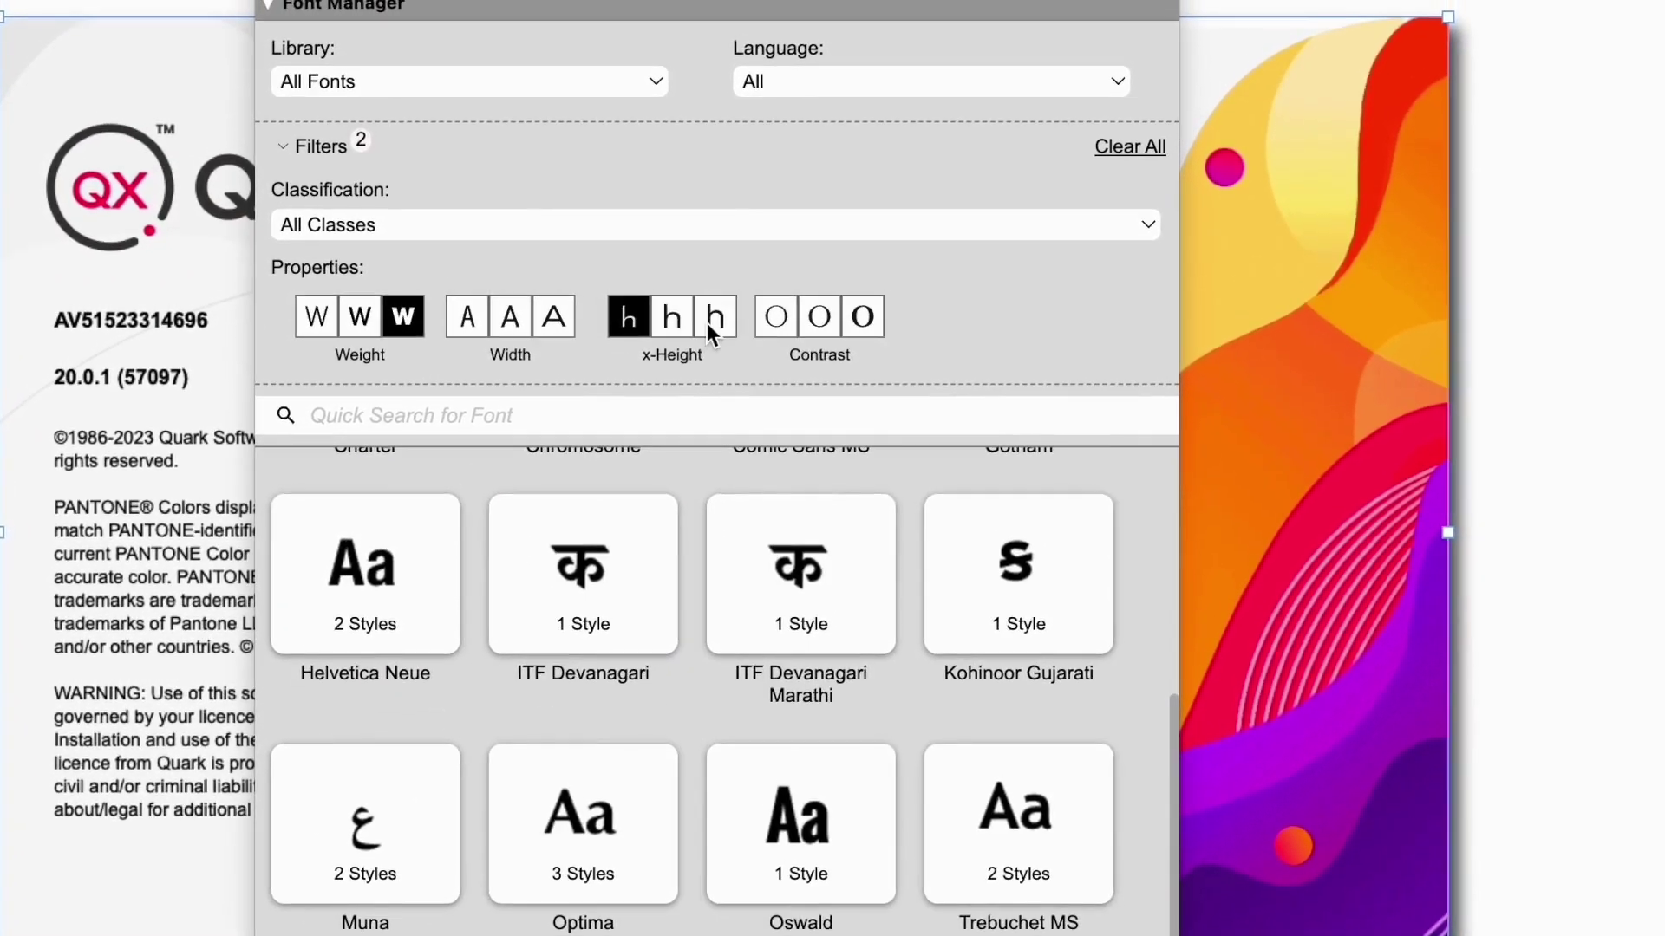
pyautogui.click(716, 304)
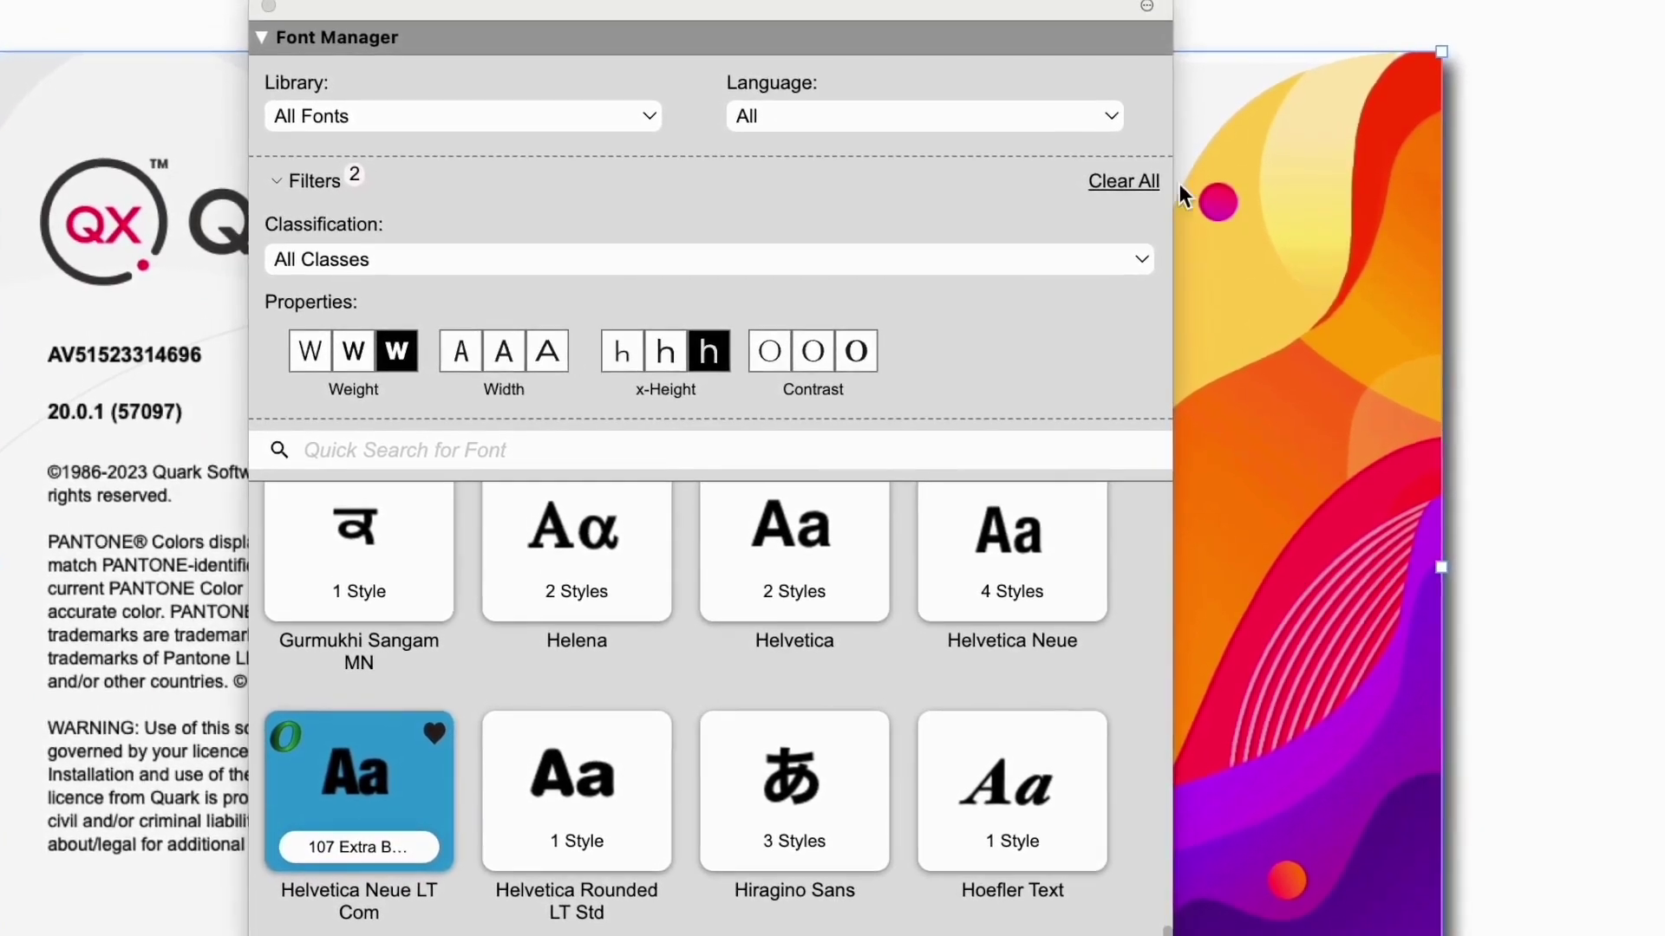
pyautogui.click(1141, 189)
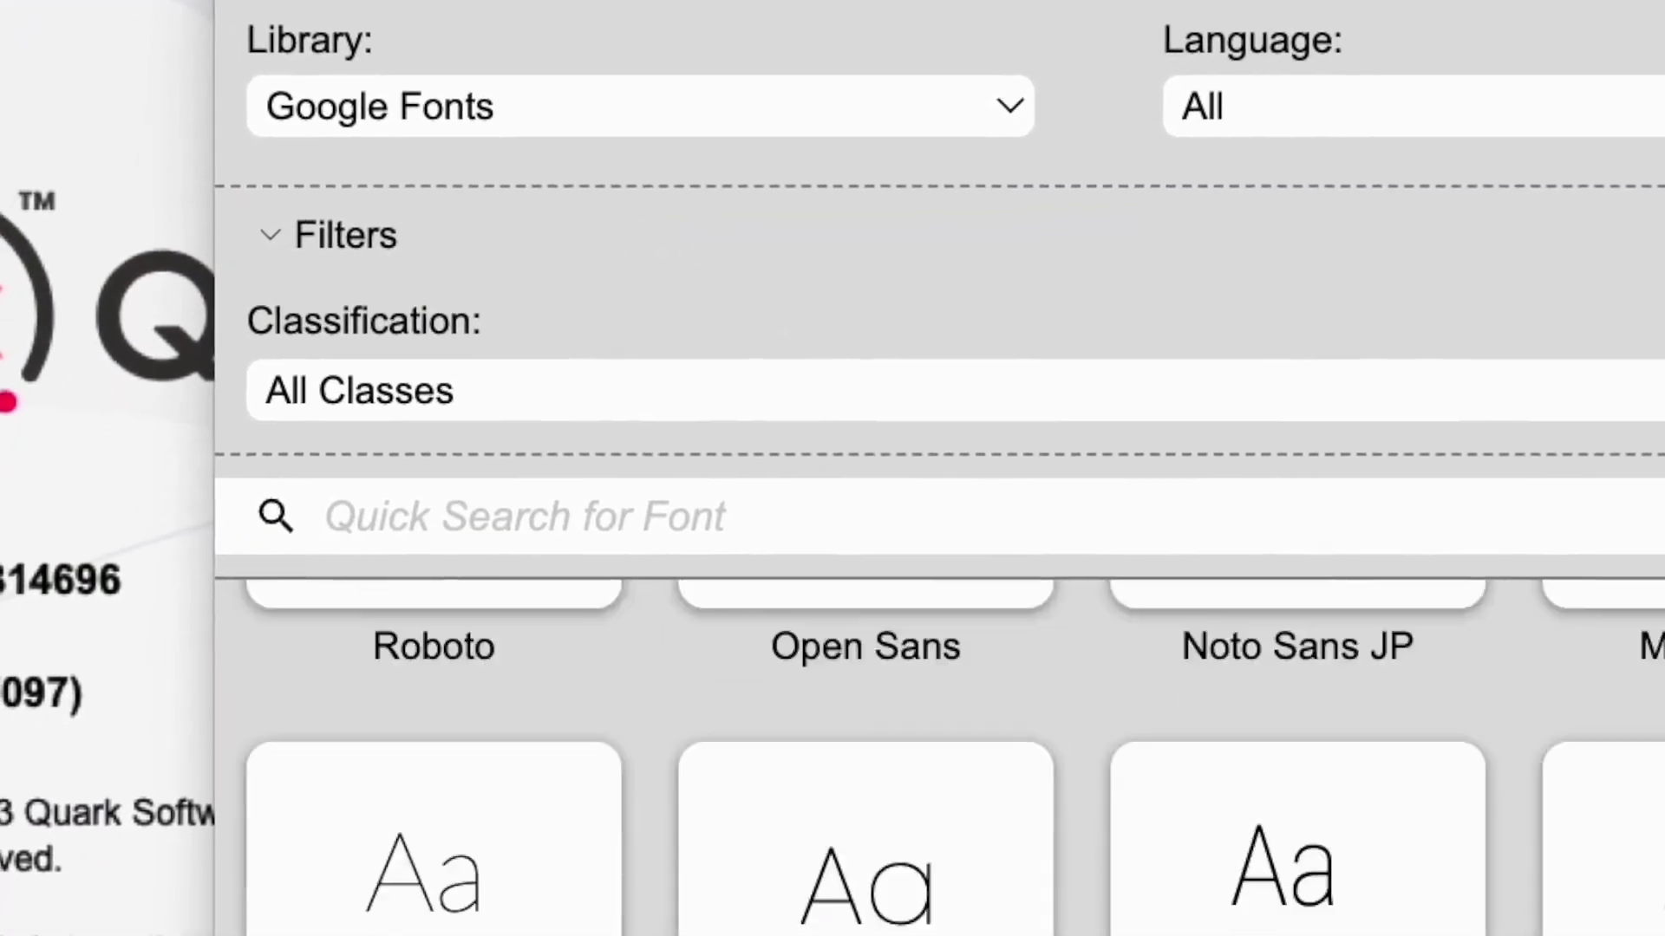
# Scroll through the Google Fonts library's font family cards
pyautogui.scroll(-2, 850, 902)
pyautogui.scroll(5, 859, 902)
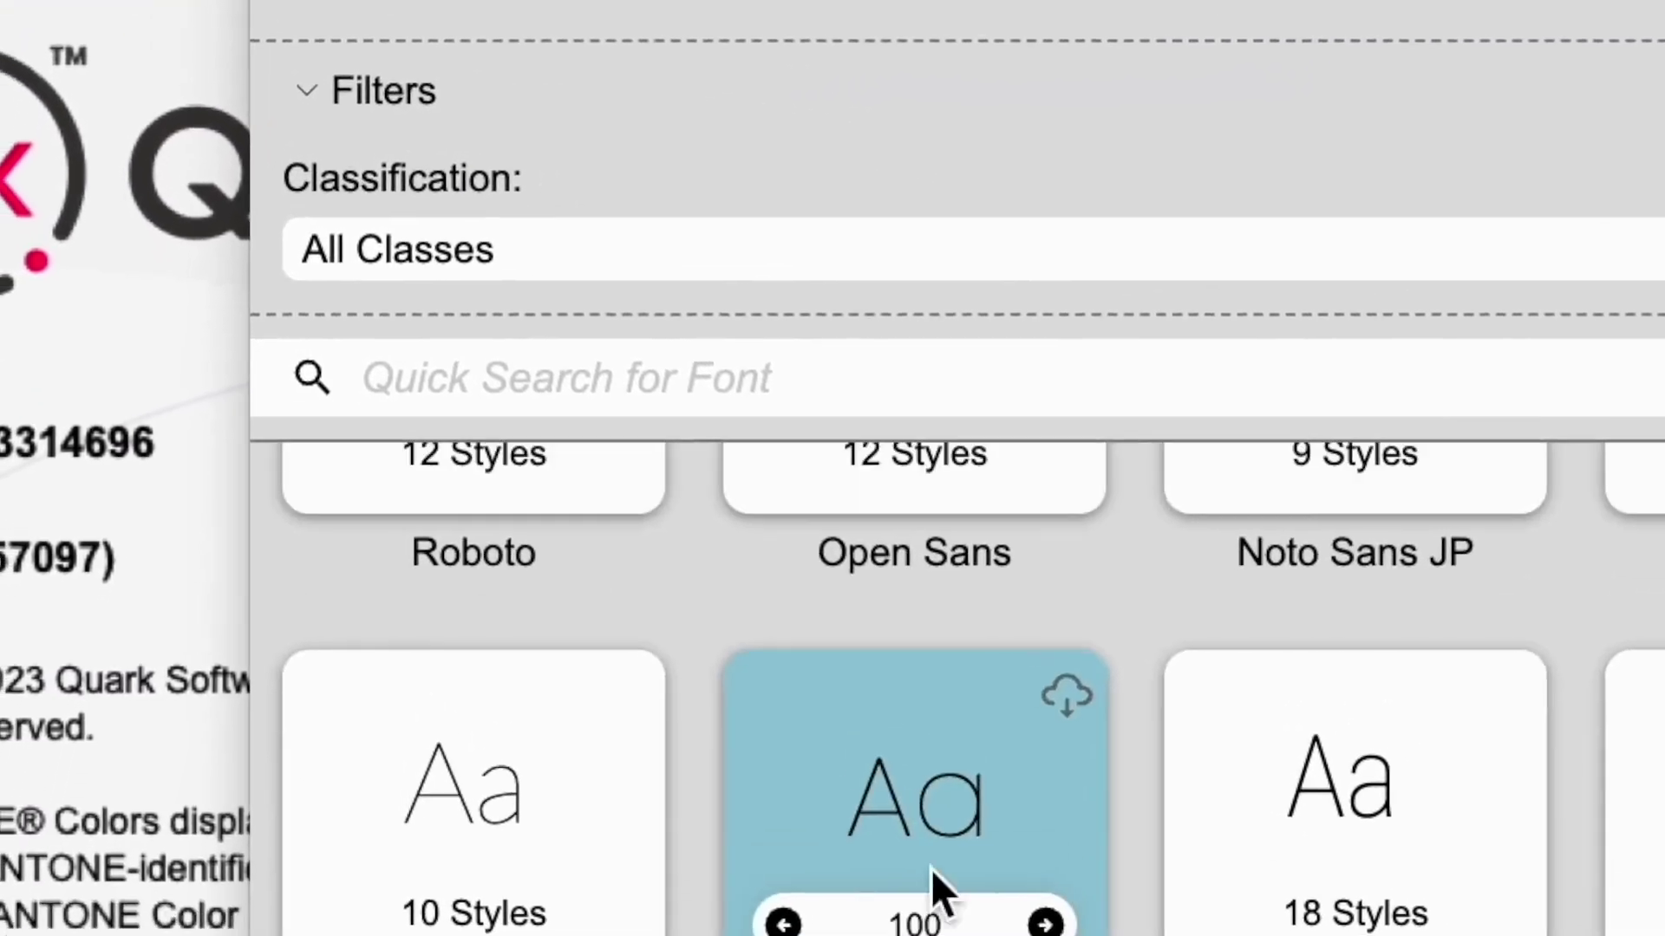
pyautogui.scroll(3, 1080, 824)
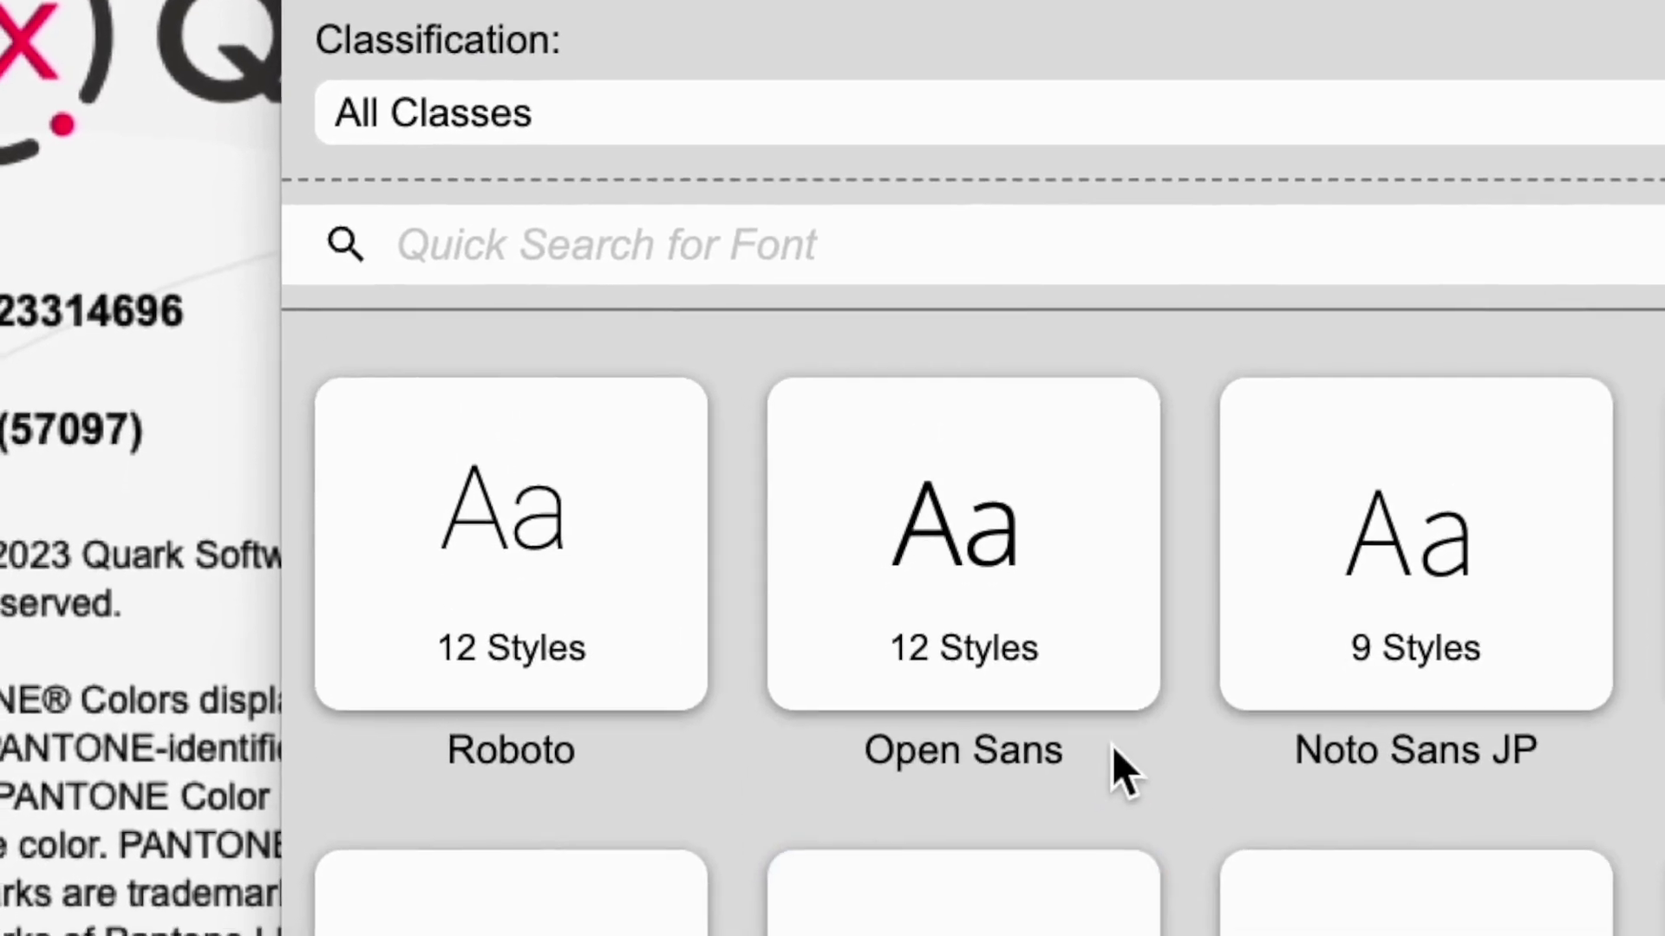
pyautogui.moveTo(570, 581)
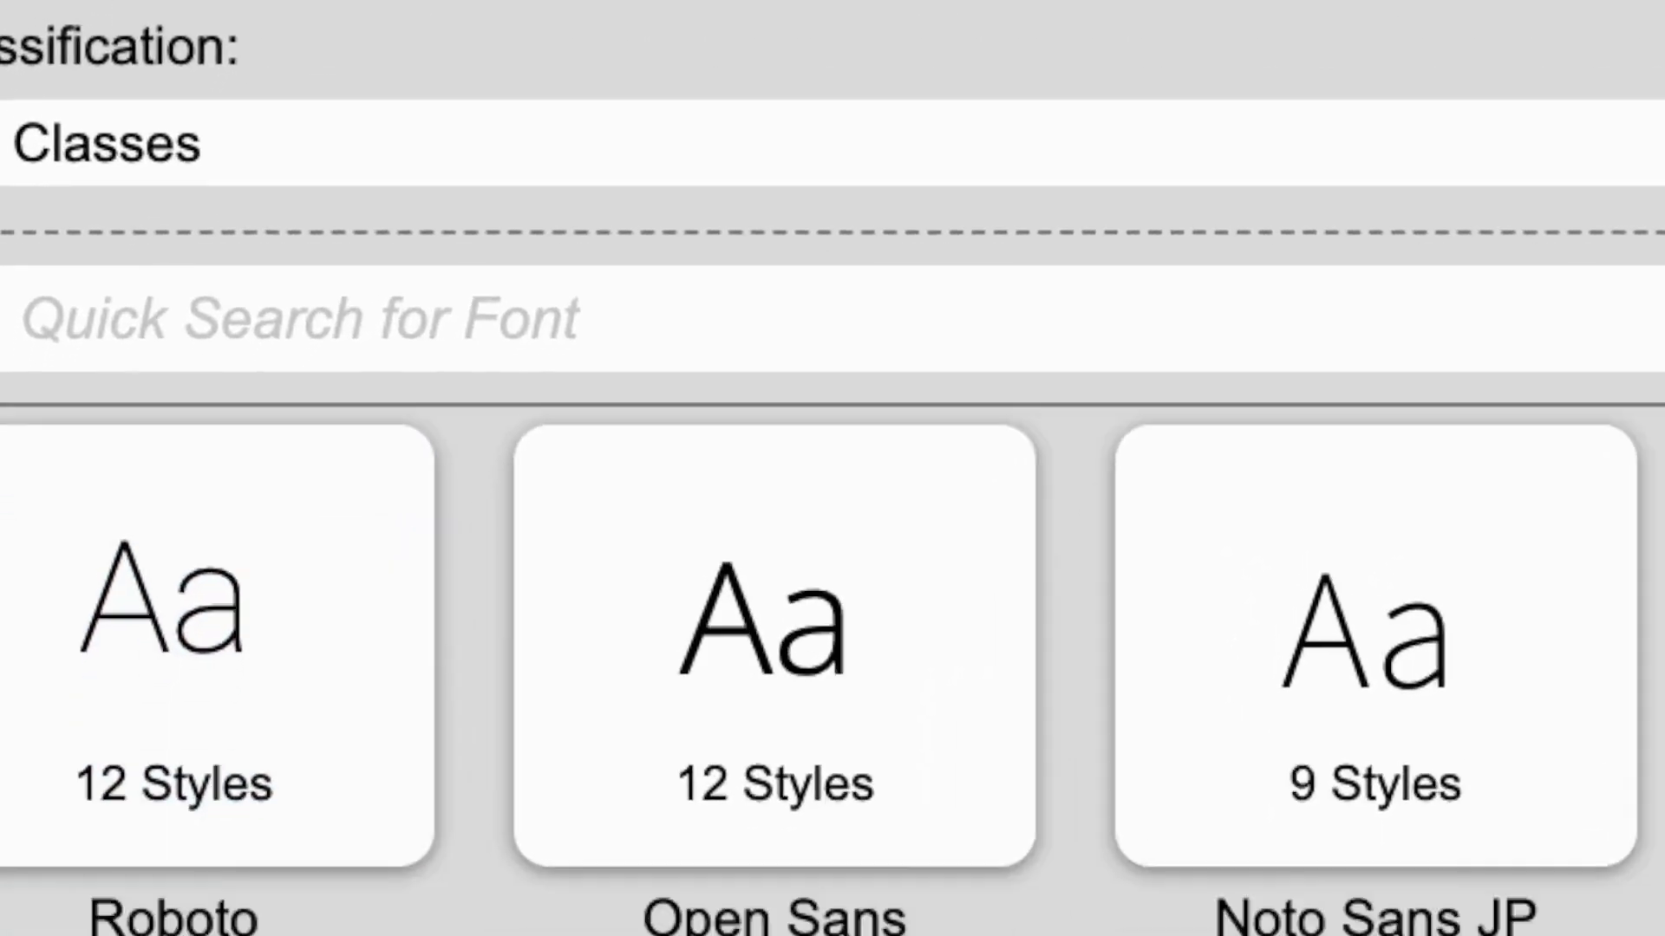
pyautogui.scroll(-3, 521, 867)
pyautogui.scroll(-3, 347, 858)
pyautogui.scroll(3, 347, 859)
pyautogui.moveTo(297, 763)
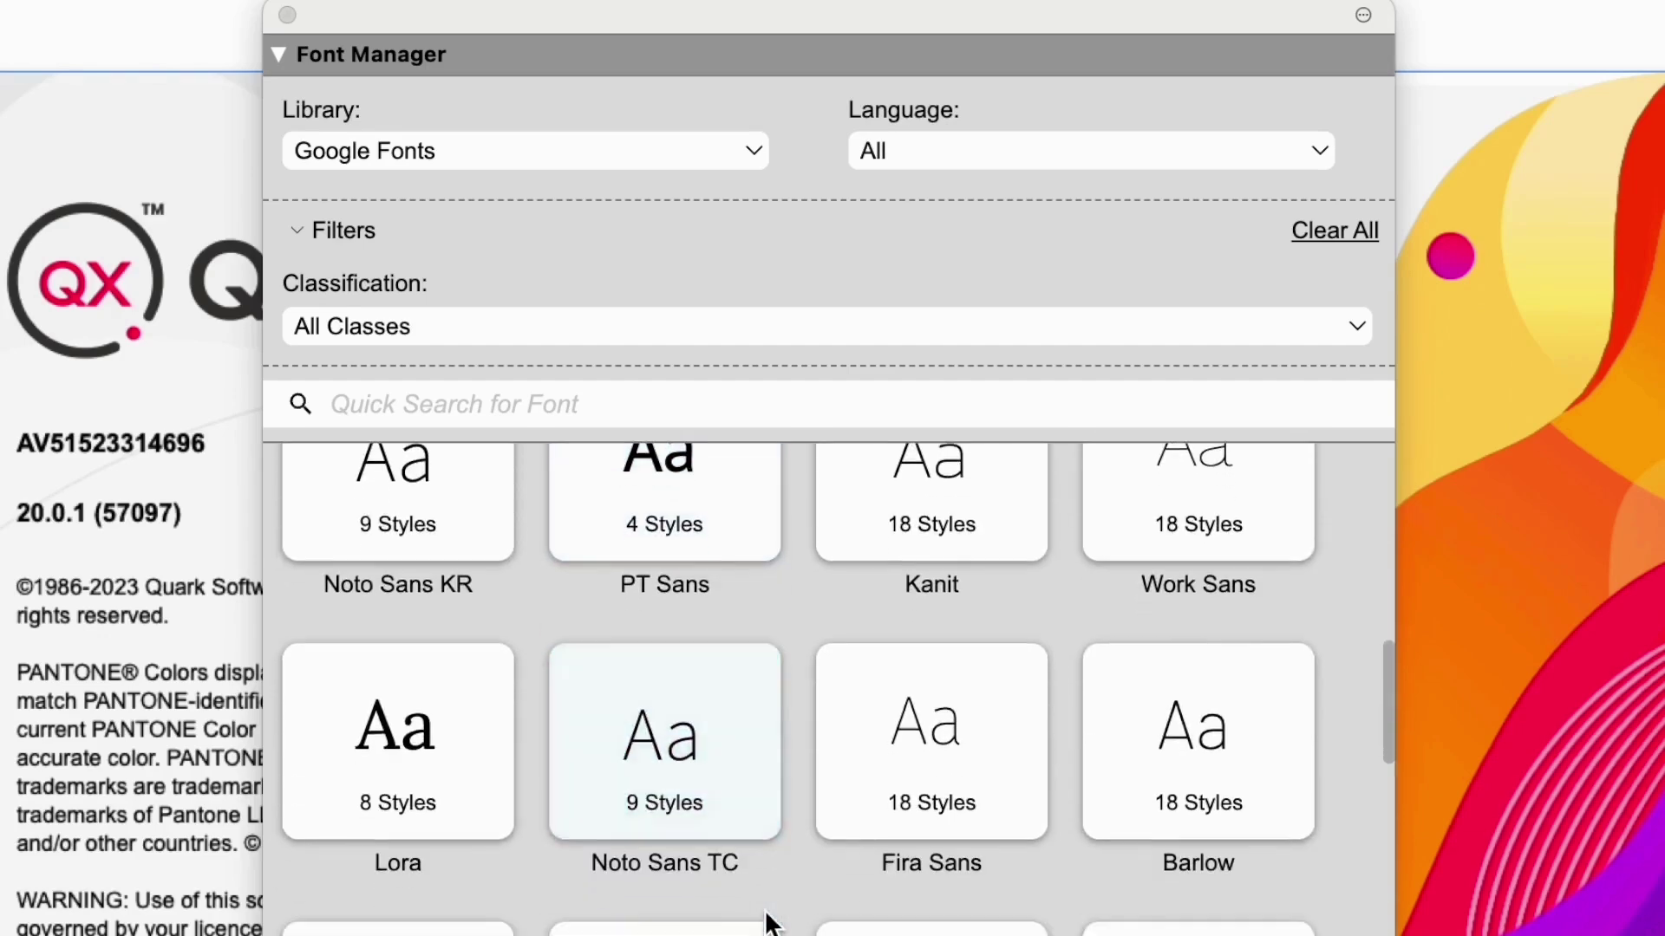
pyautogui.scroll(-5, 769, 924)
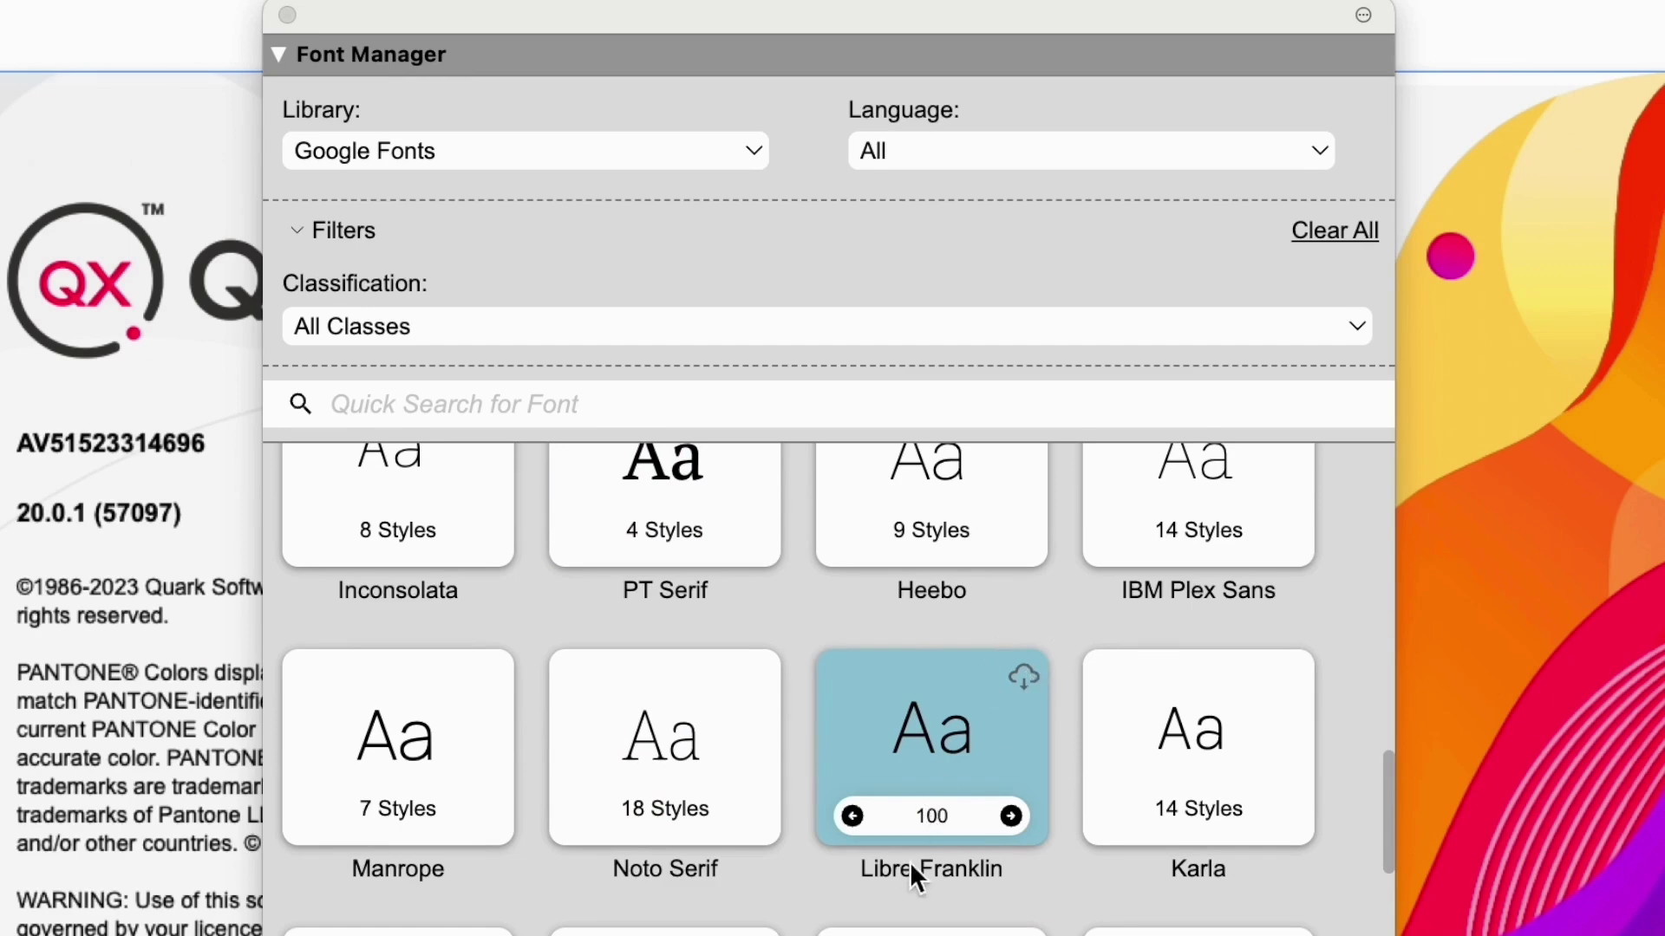
pyautogui.scroll(-10, 910, 867)
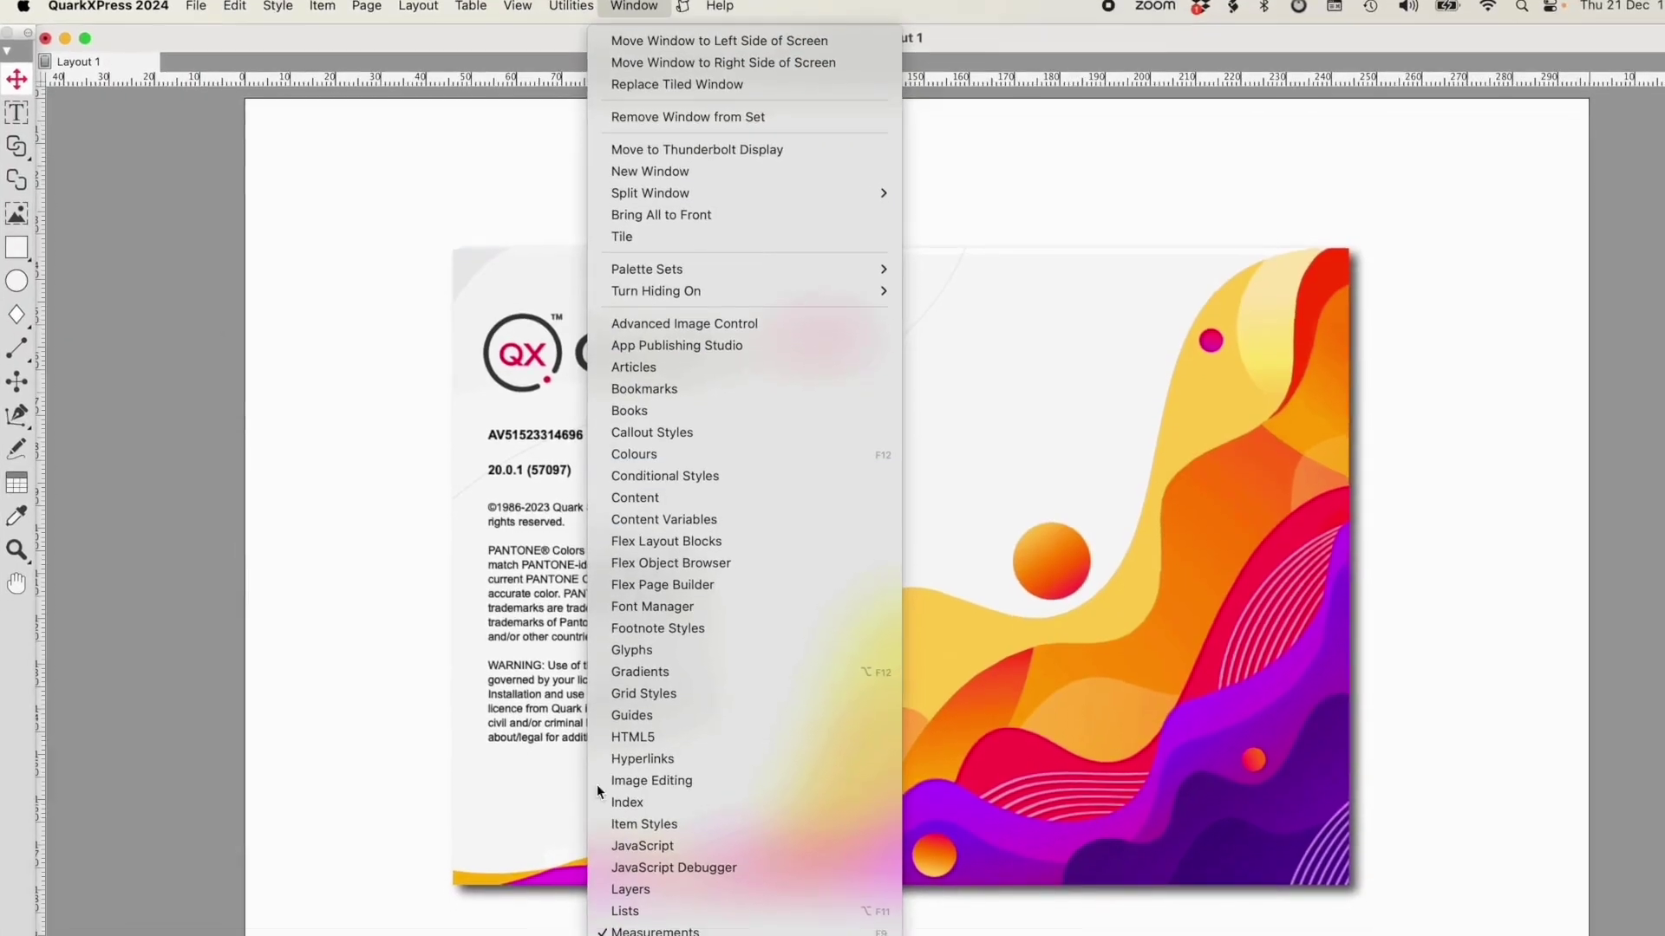
# Switch the Stock Images provider from Pexels to Unsplash
pyautogui.scroll(-5, 659, 867)
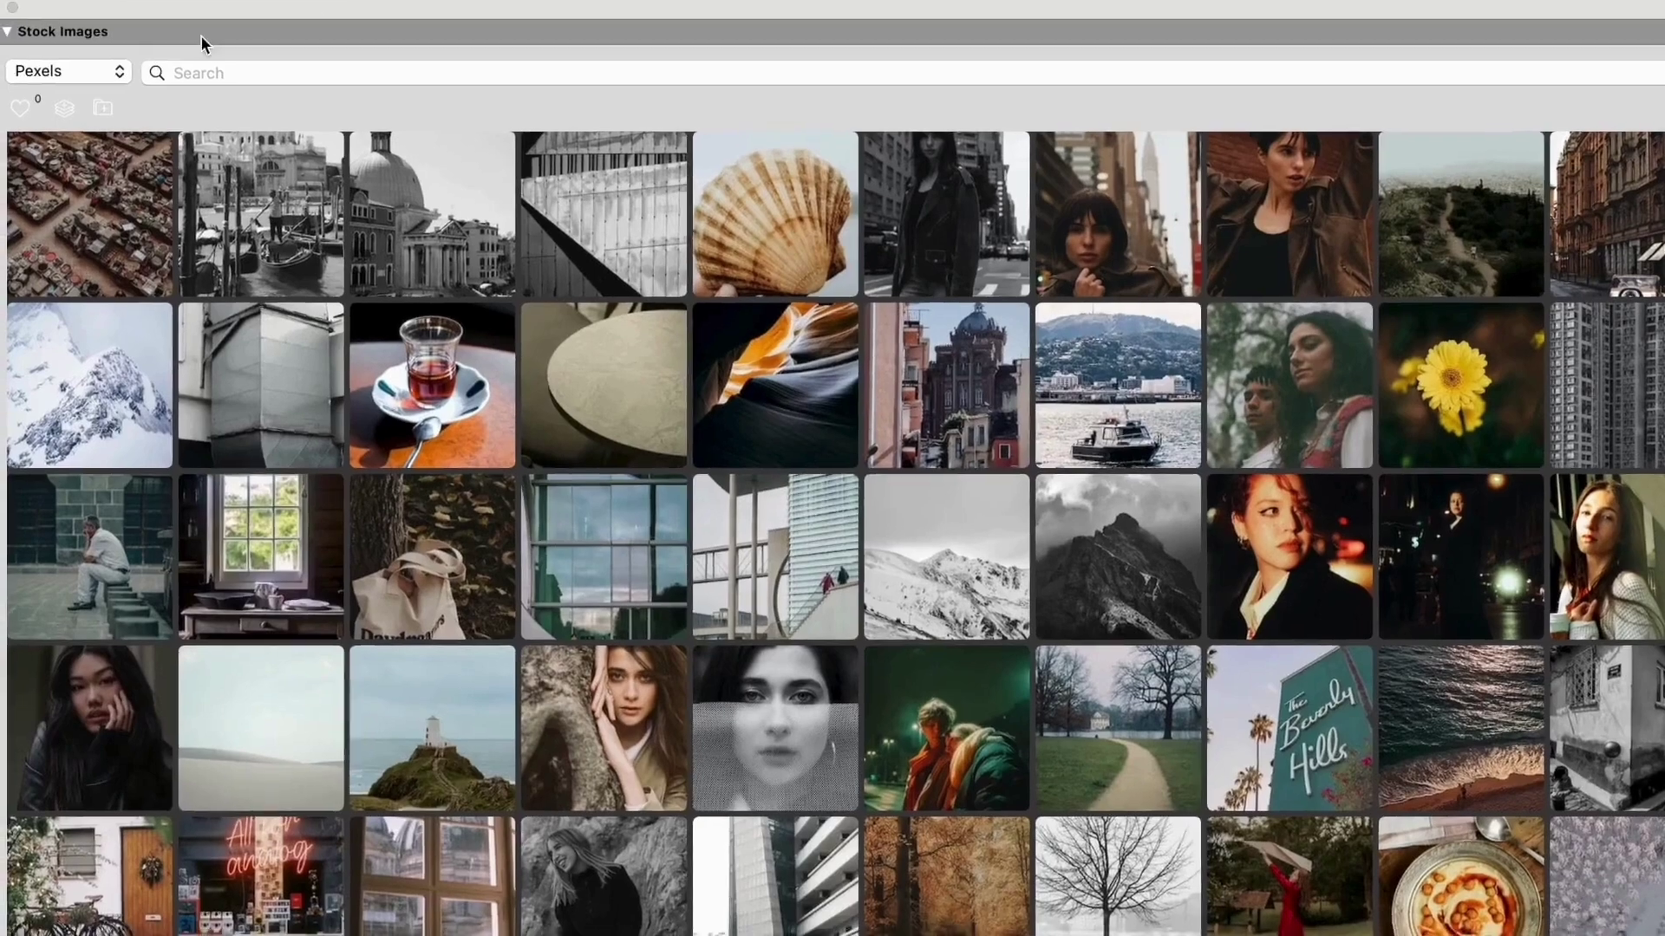
pyautogui.click(108, 72)
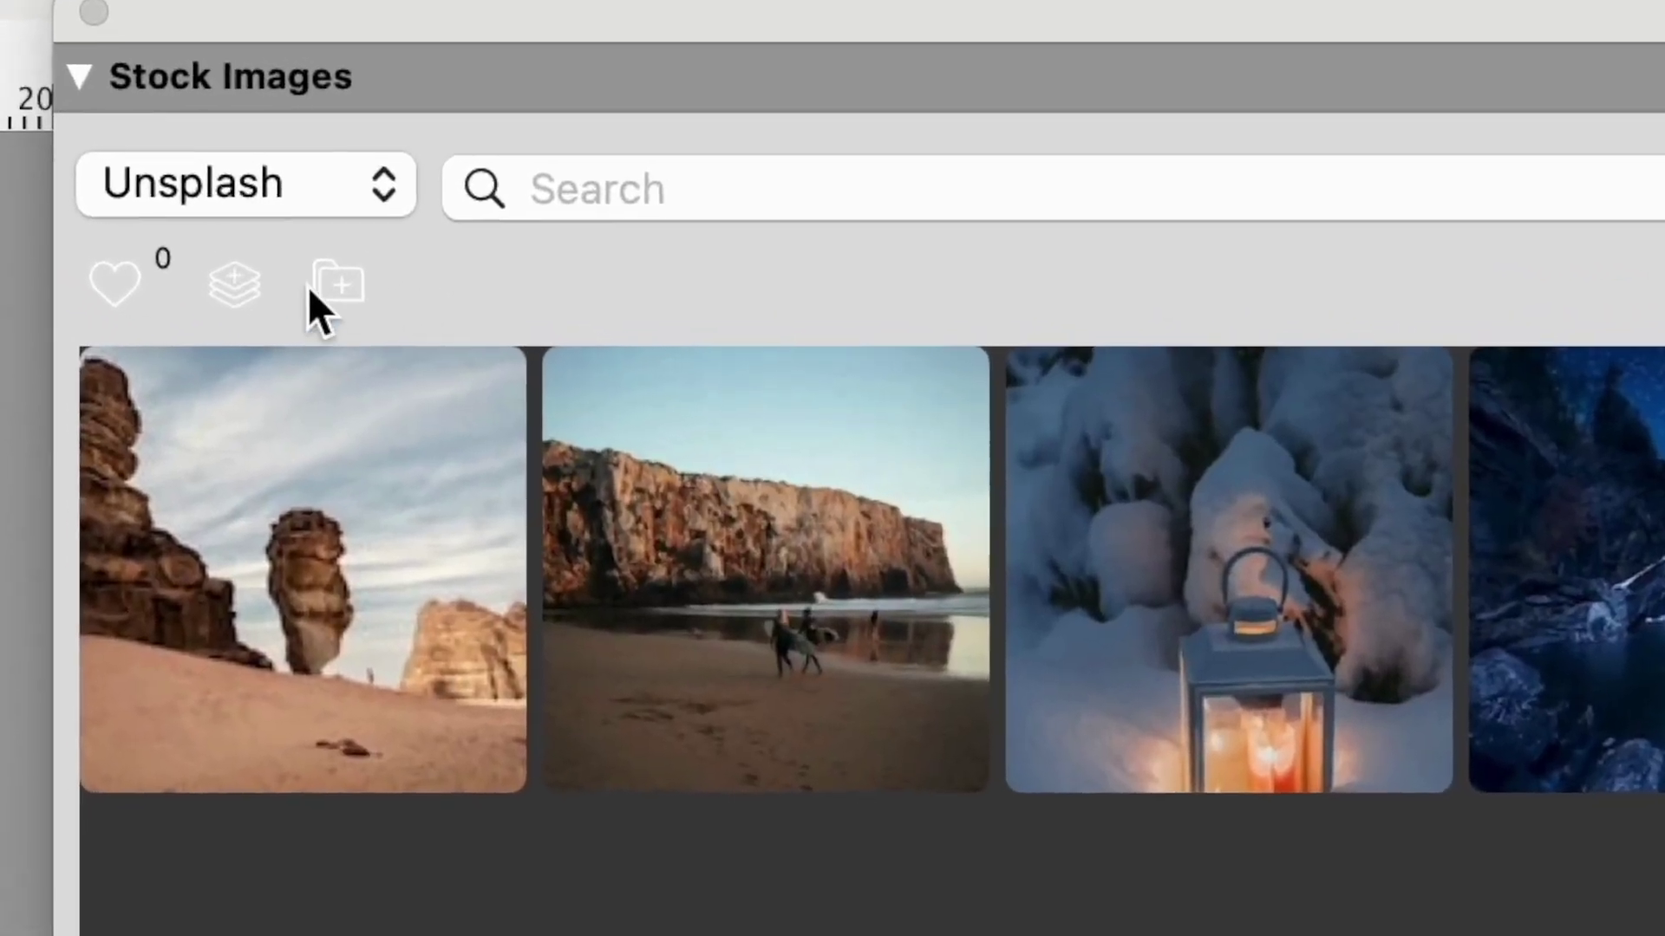
# Create the 'hastobe images' library from its folder and place the silhouette photo in the layout
pyautogui.click(367, 304)
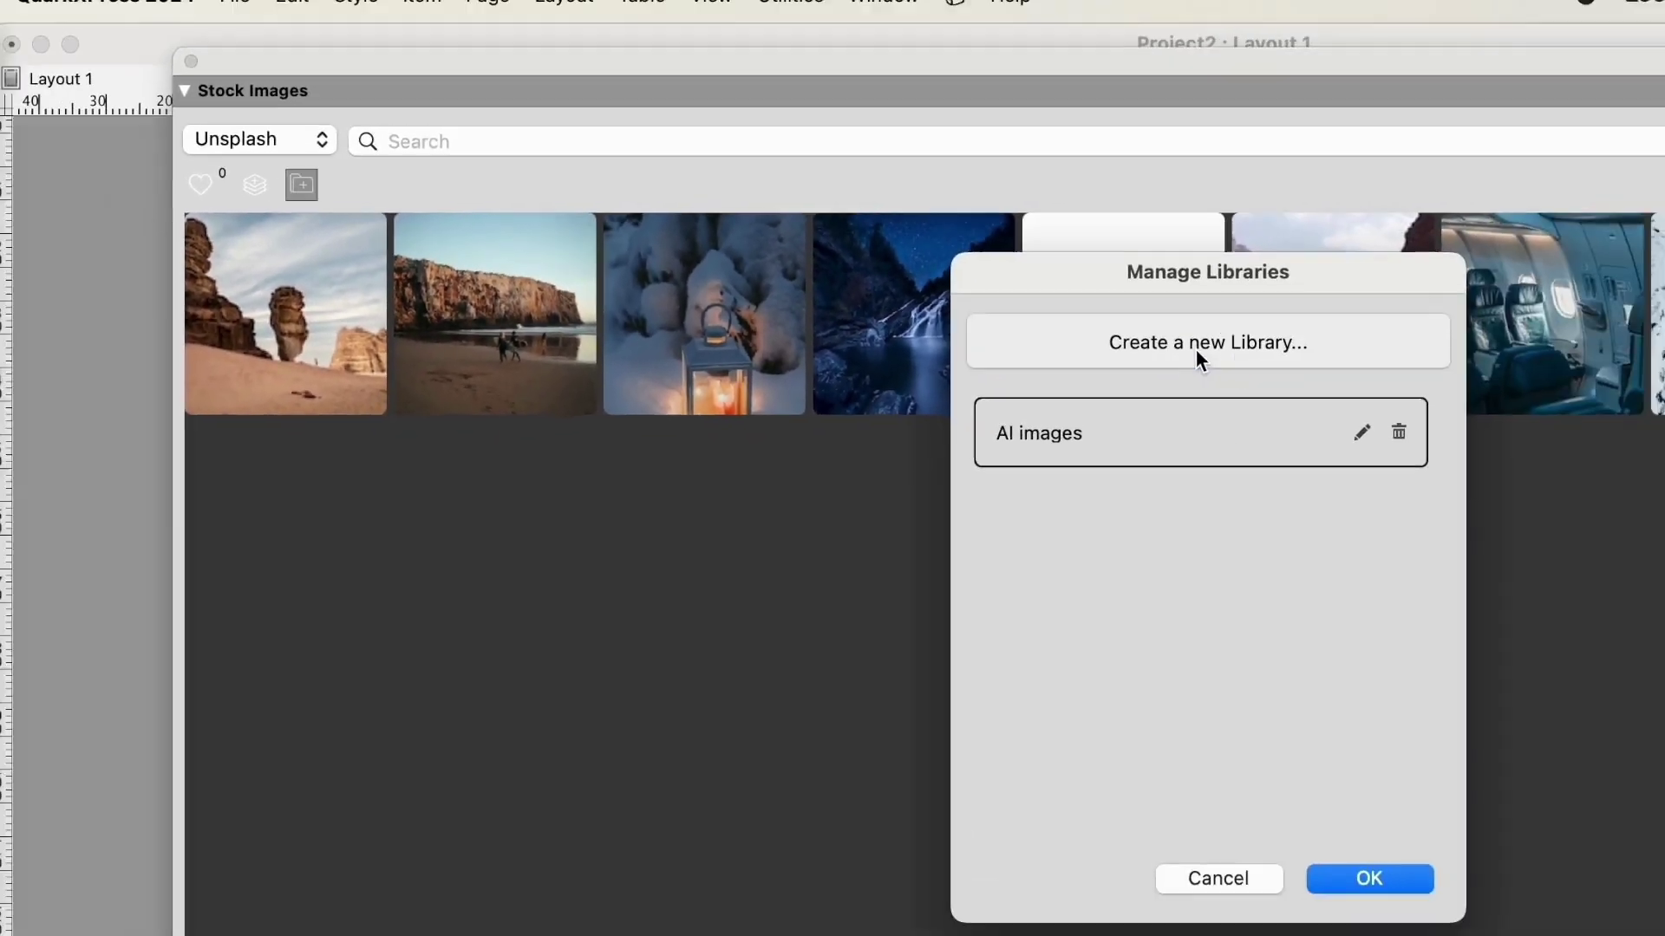
pyautogui.click(1502, 416)
pyautogui.press('Return')
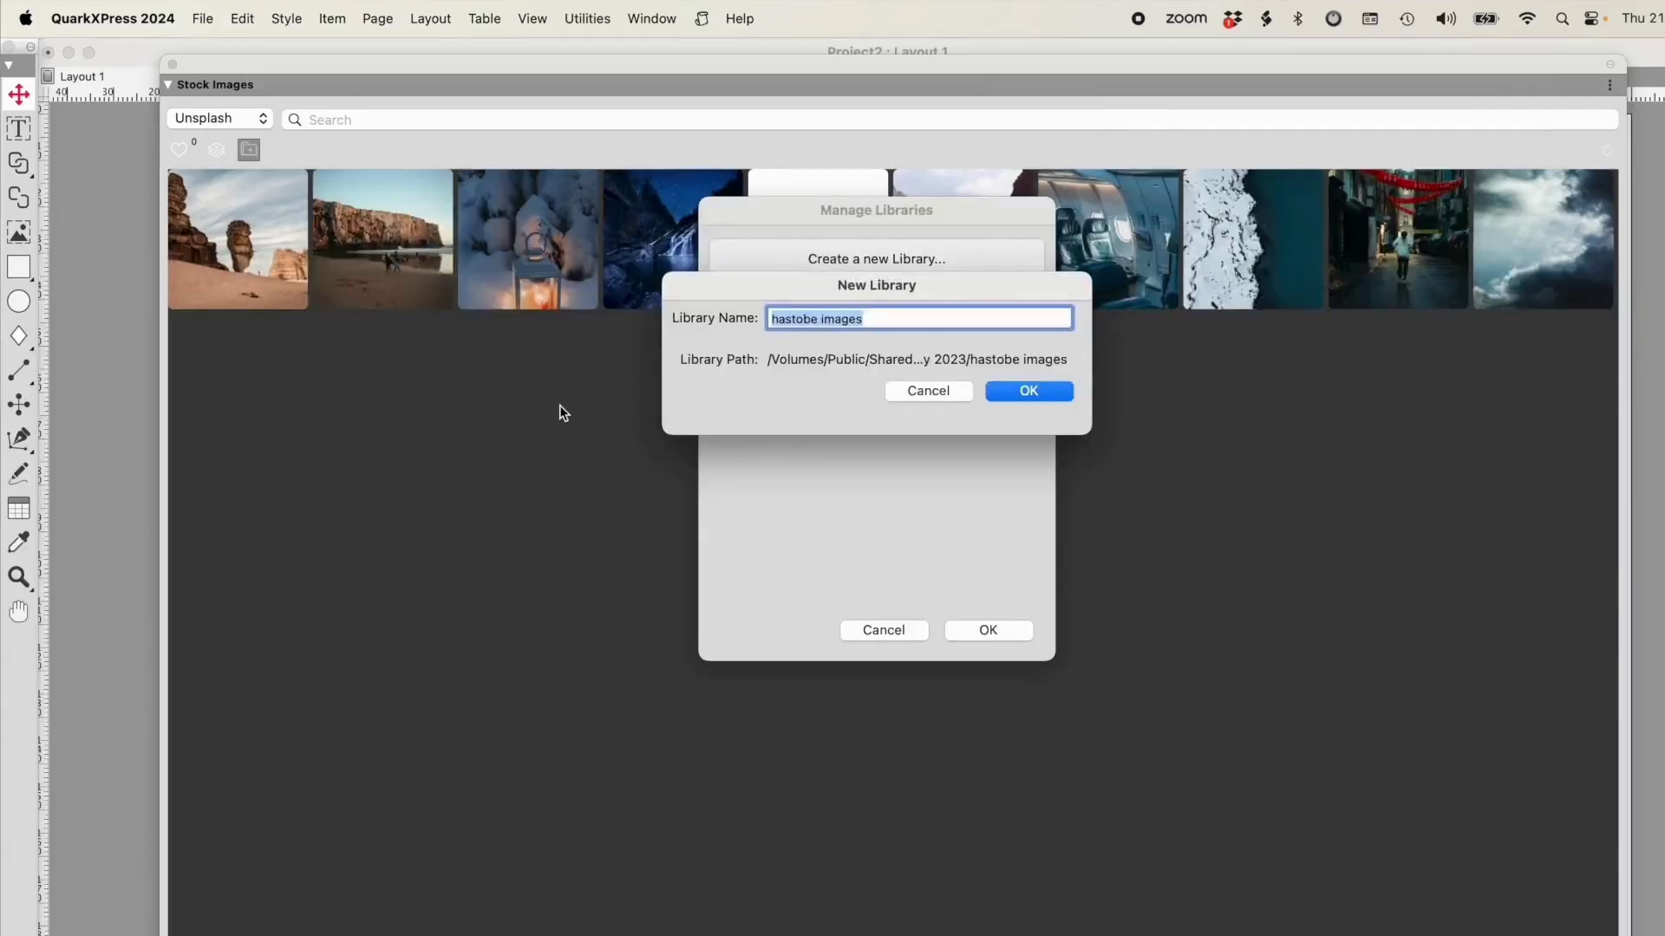
pyautogui.press('Return')
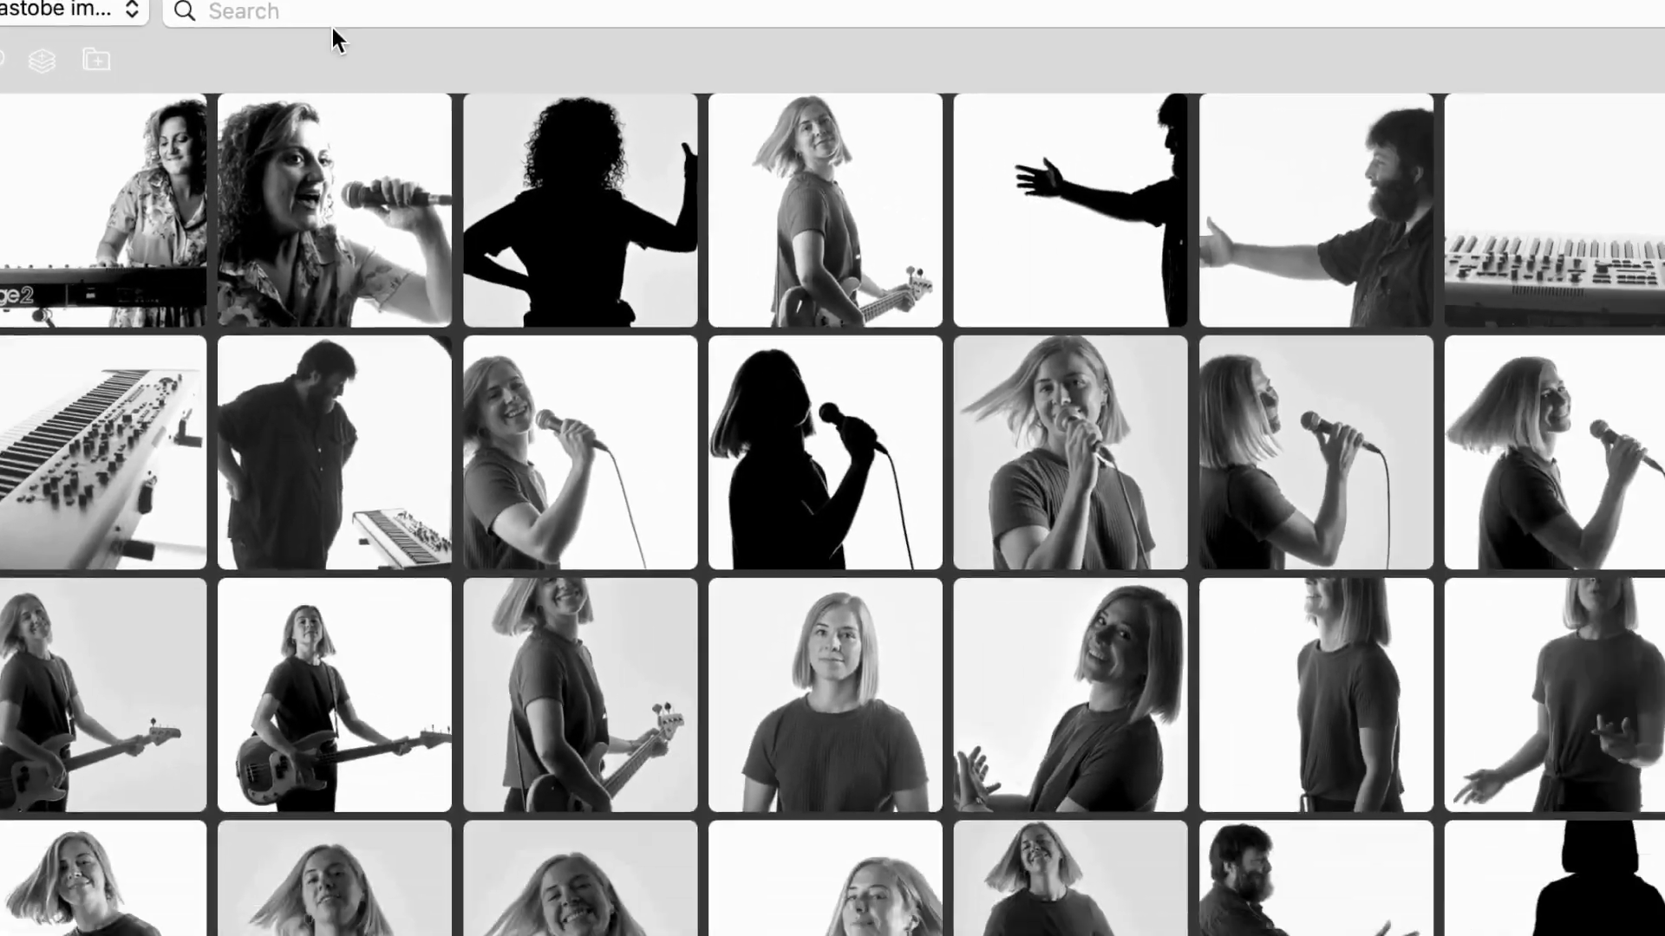
pyautogui.moveTo(550, 262)
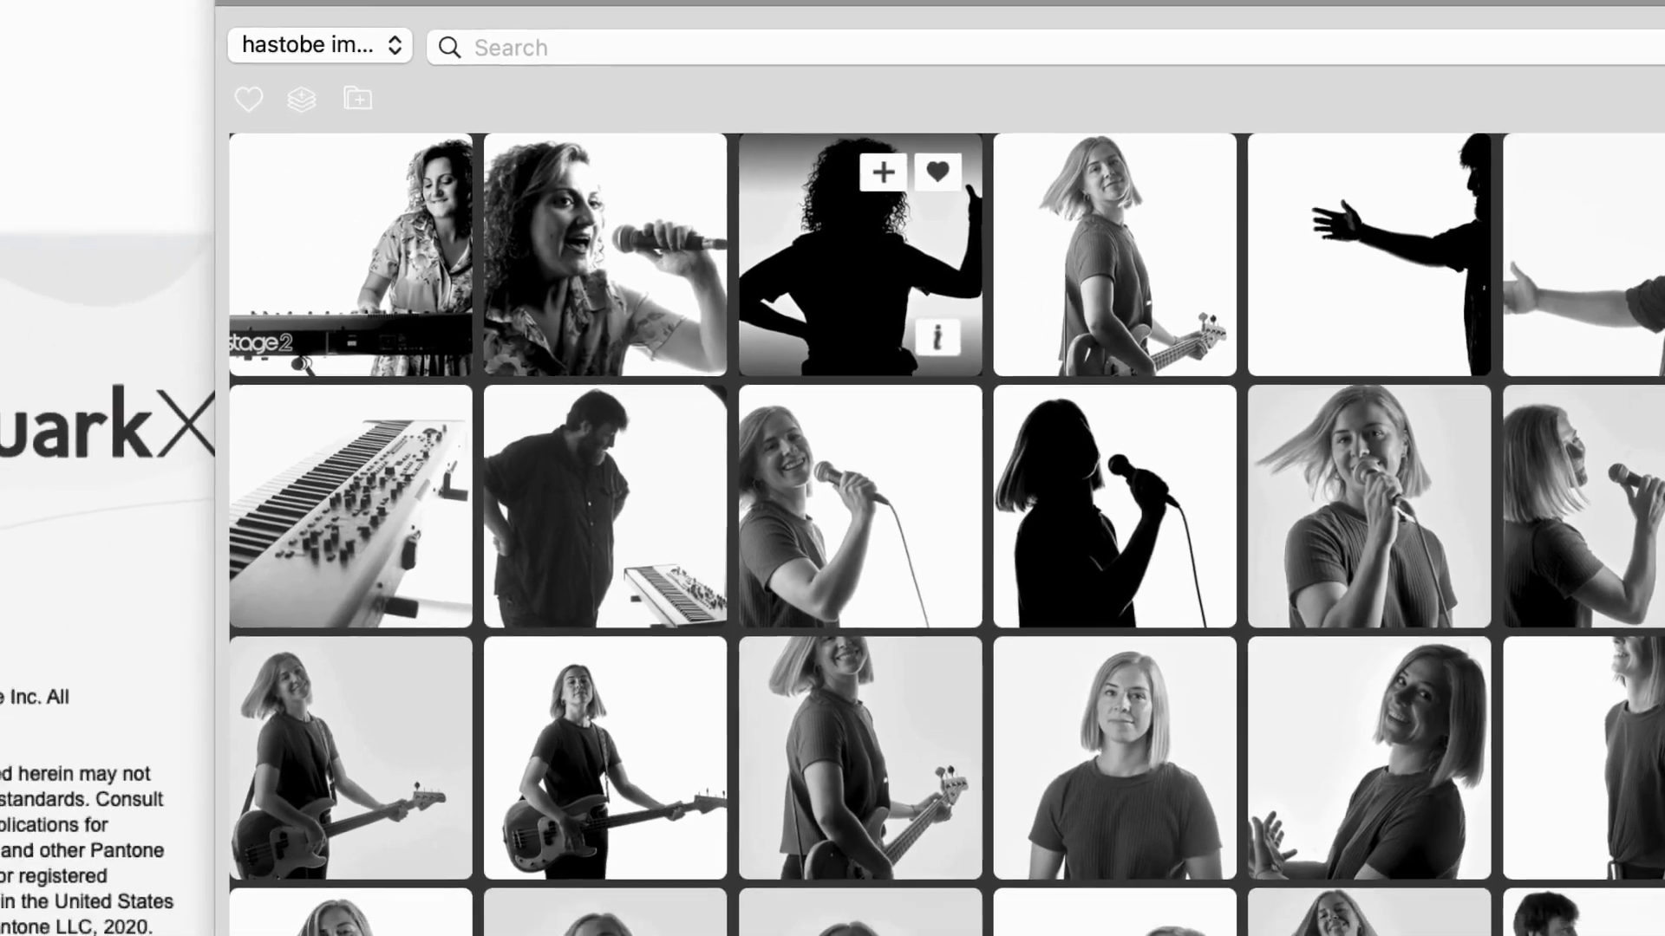
pyautogui.click(802, 190)
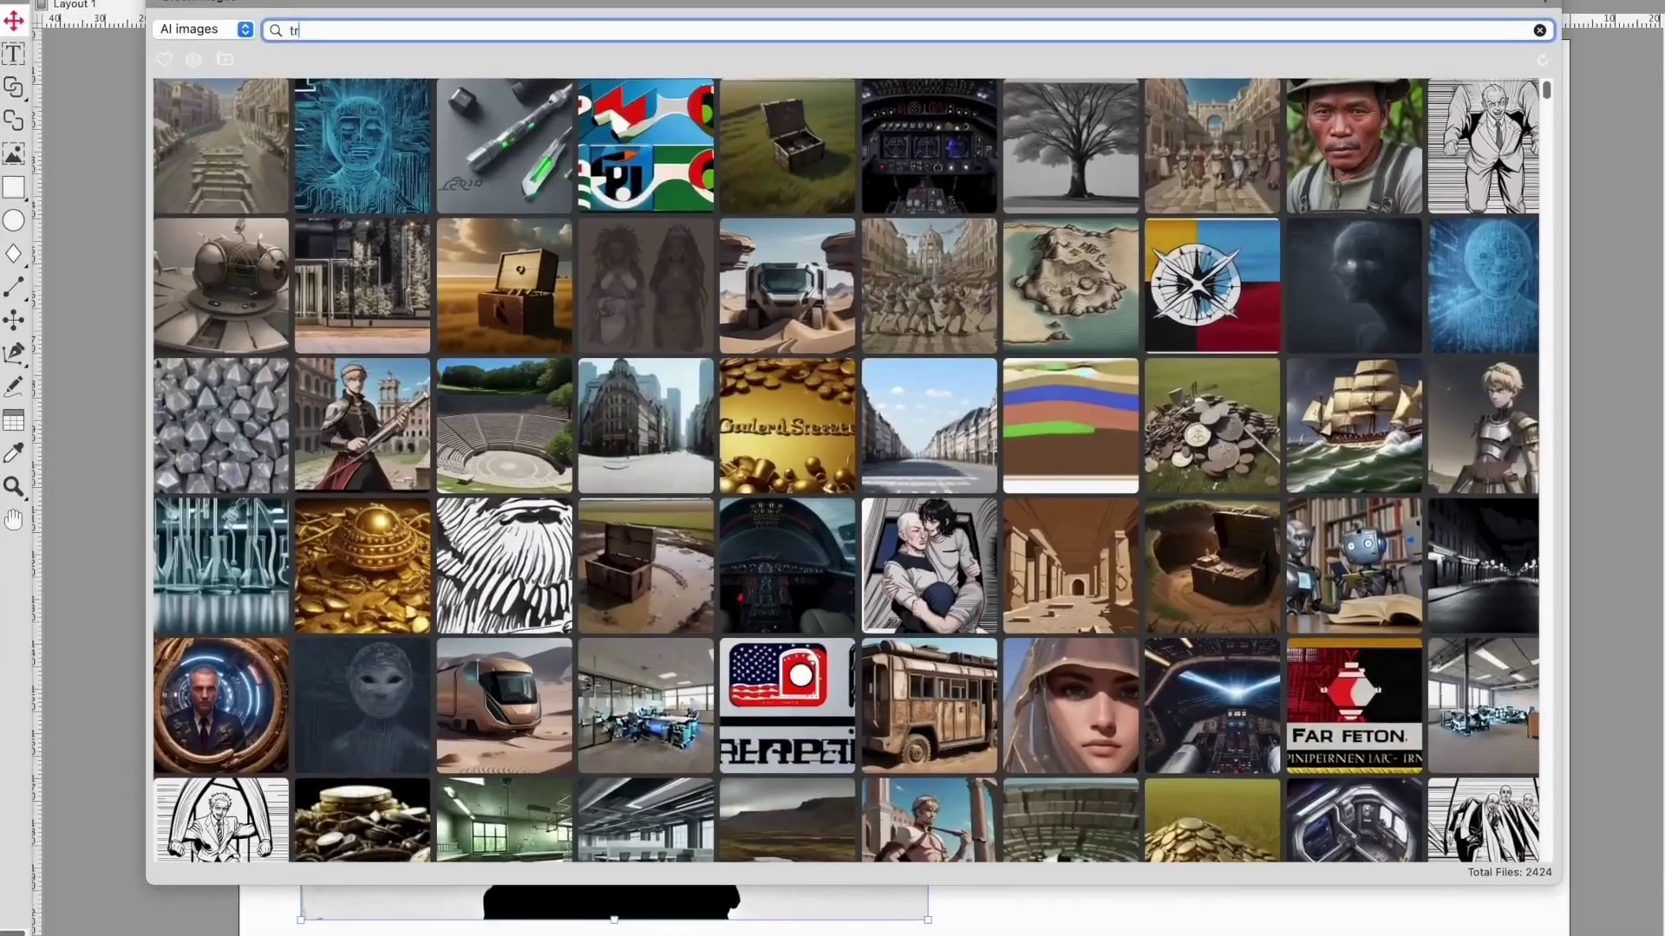
# Search the AI images library for 'treasure'
pyautogui.write('treasure')
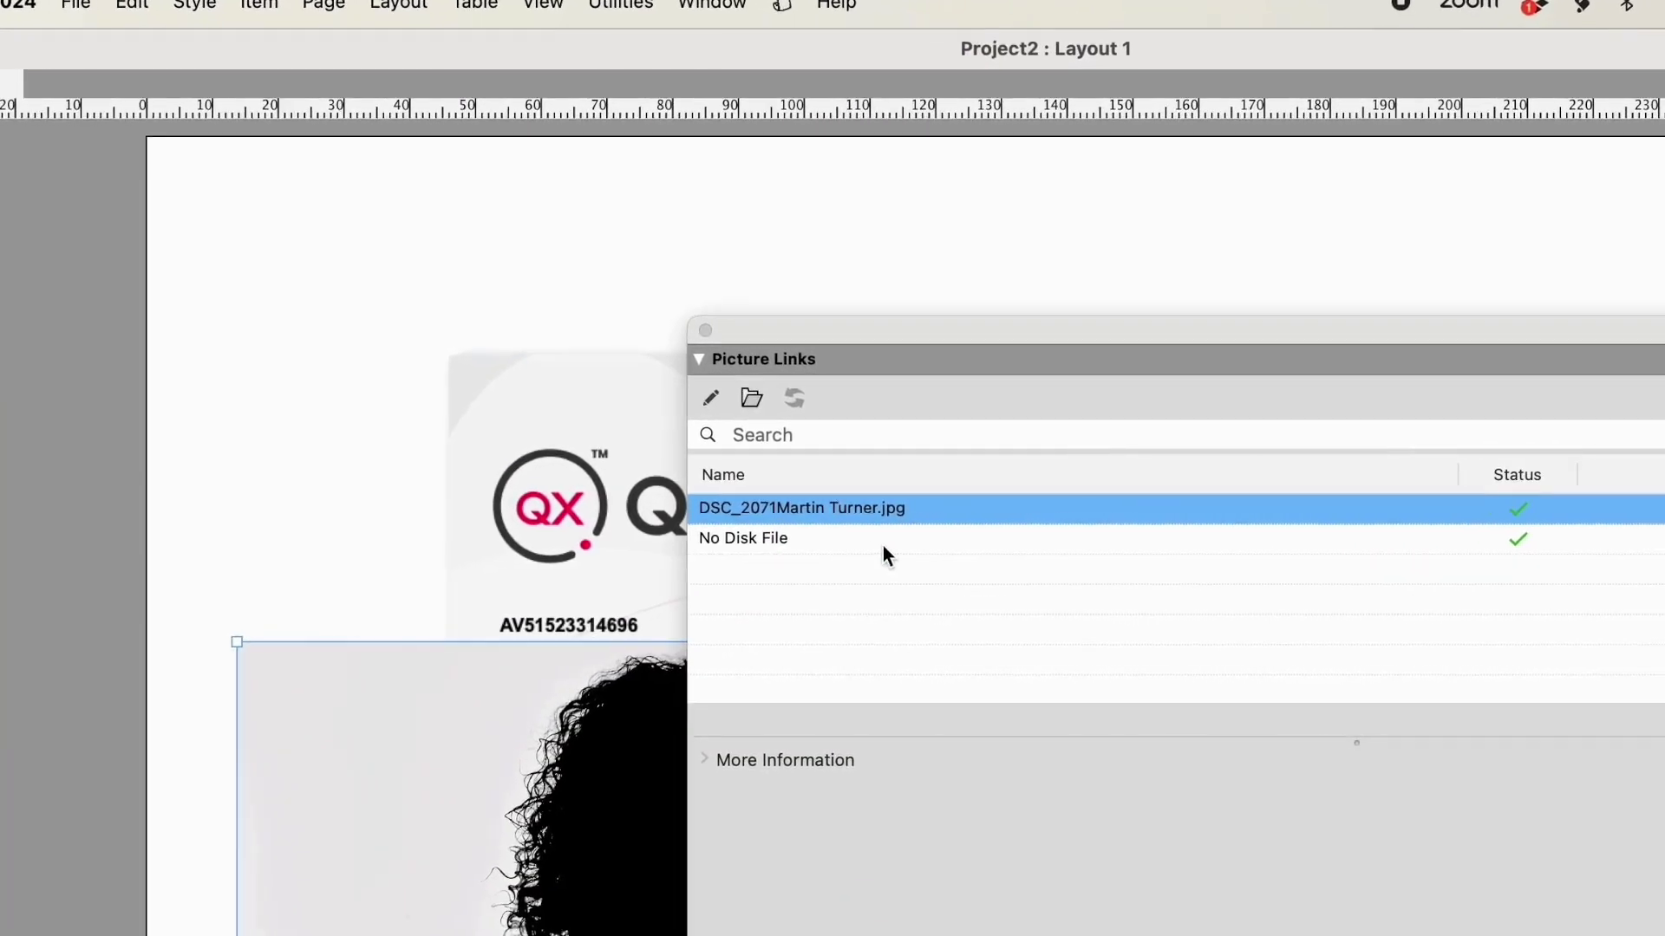
# Check the No Disk File and photo links, then move the Picture Links palette up and left
pyautogui.click(881, 539)
pyautogui.click(932, 509)
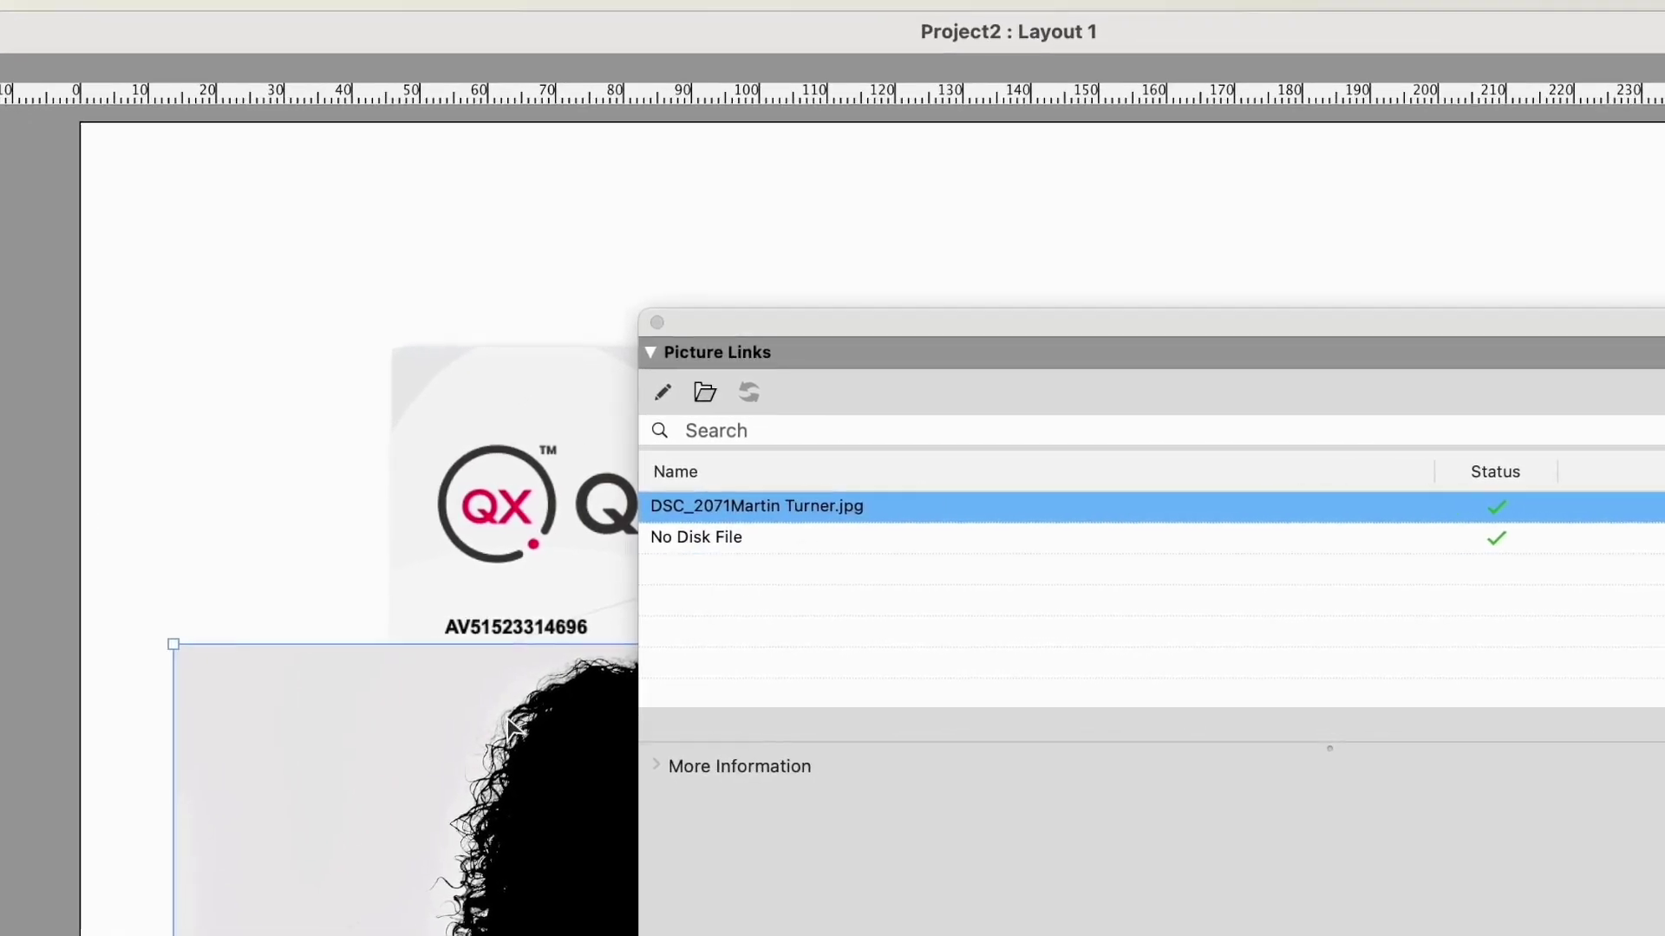
pyautogui.moveTo(800, 310); pyautogui.dragTo(673, 171)
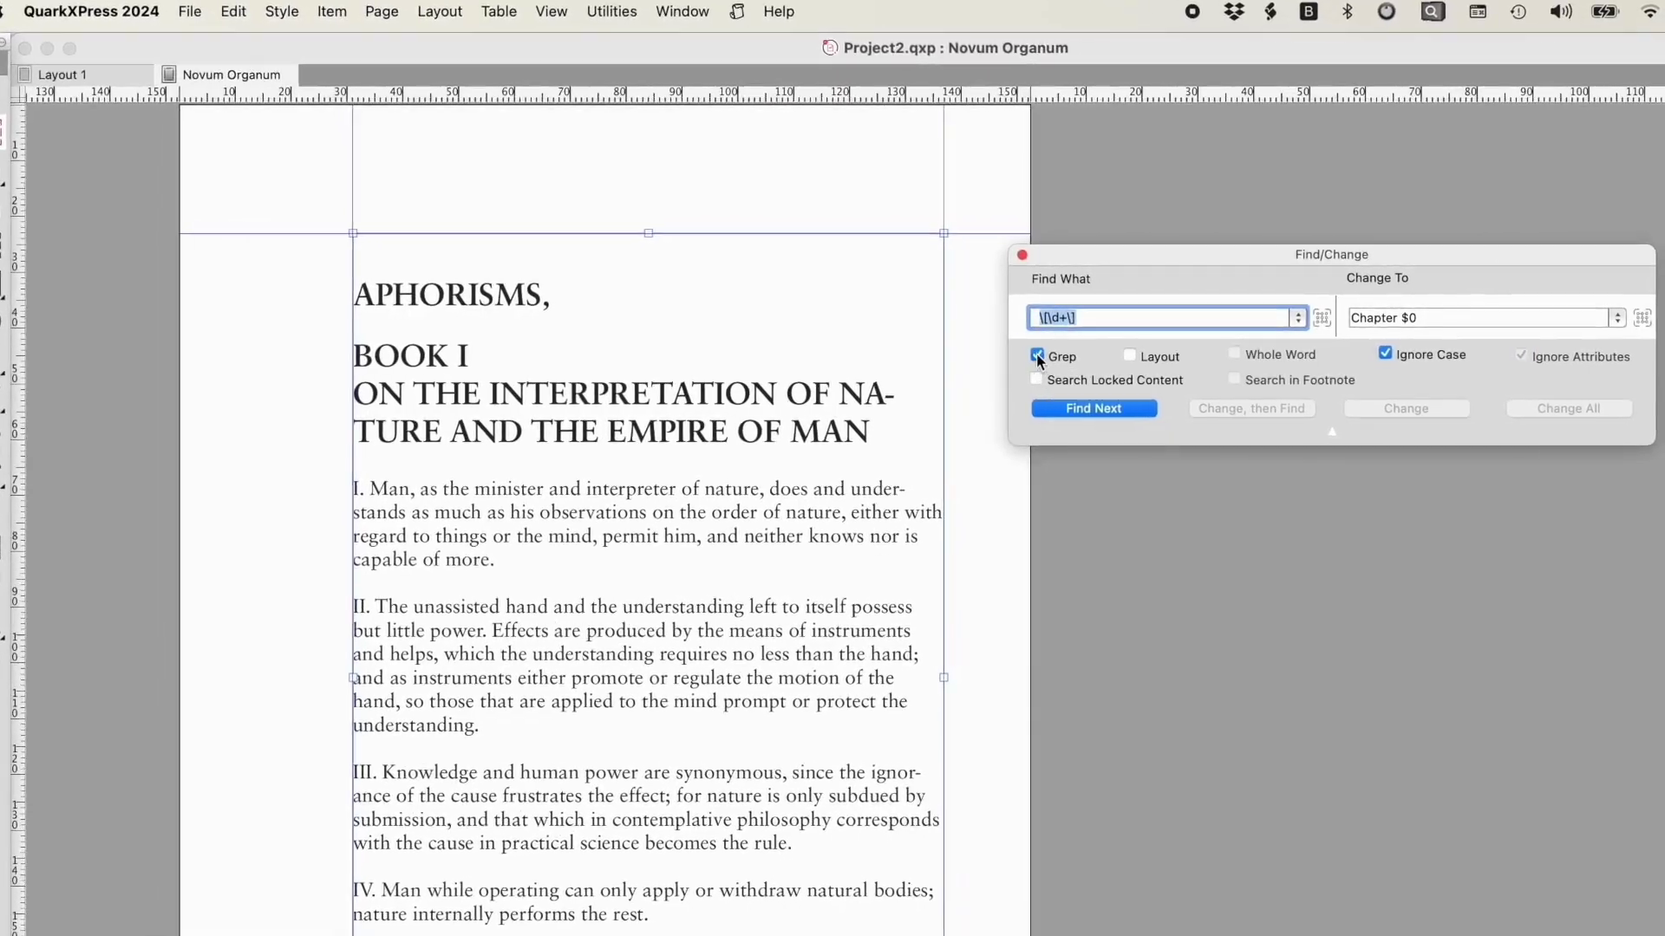
# Enable Grep and build a bracketed-number pattern in Find What, leaving Change To empty
pyautogui.click(988, 358)
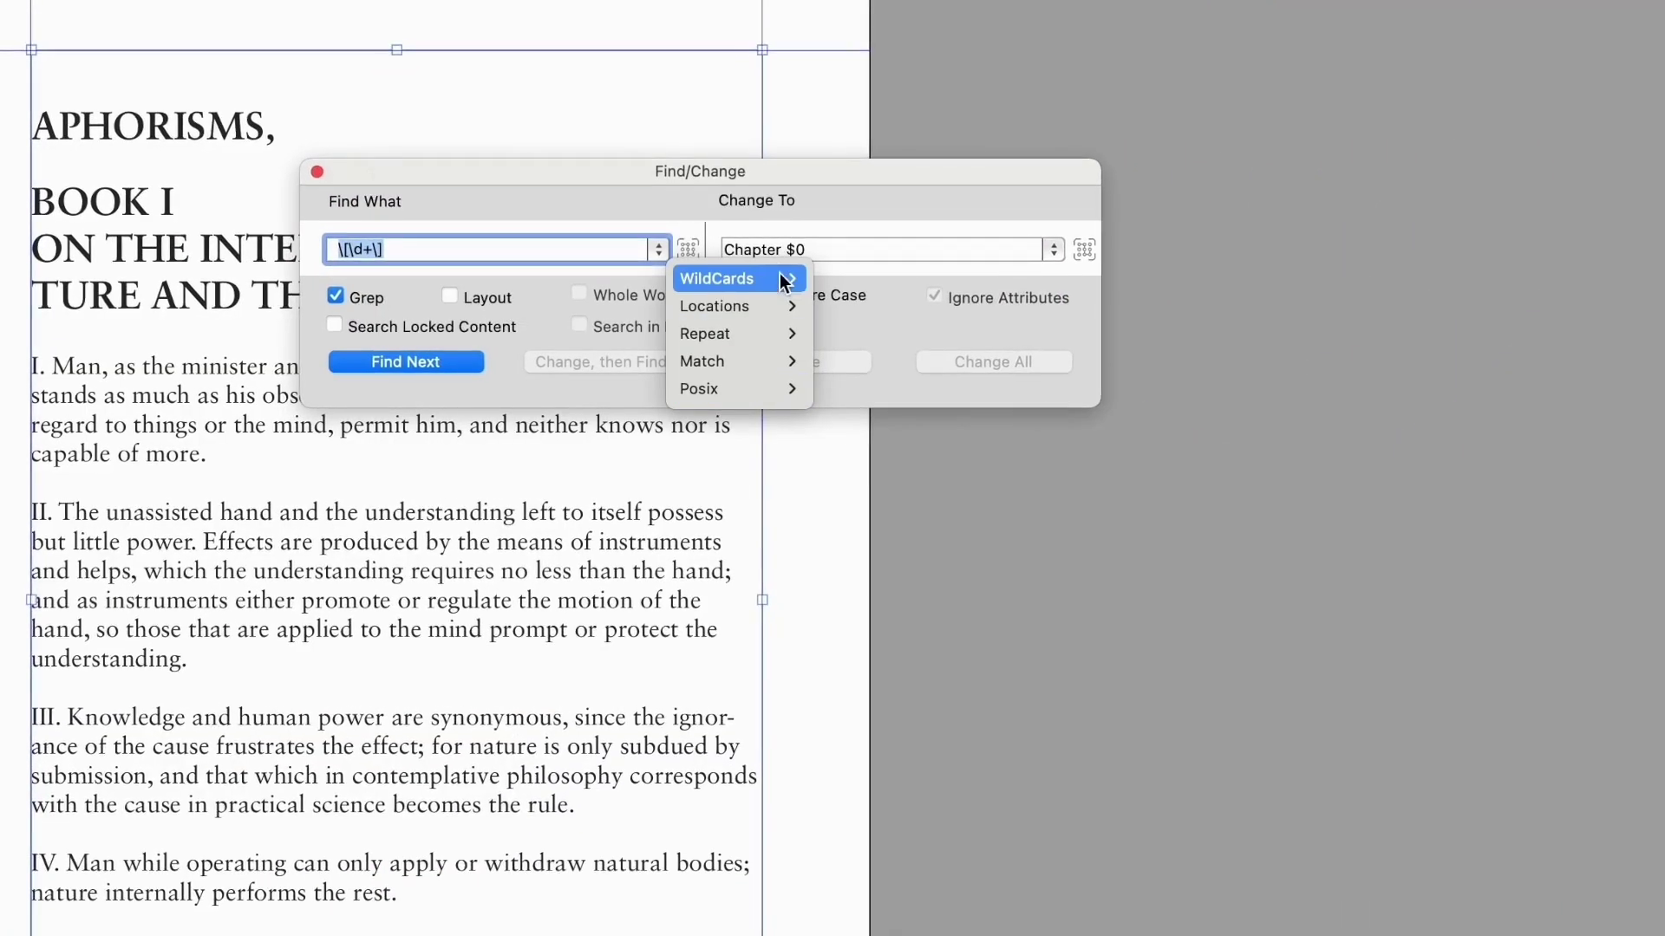
pyautogui.moveTo(787, 307)
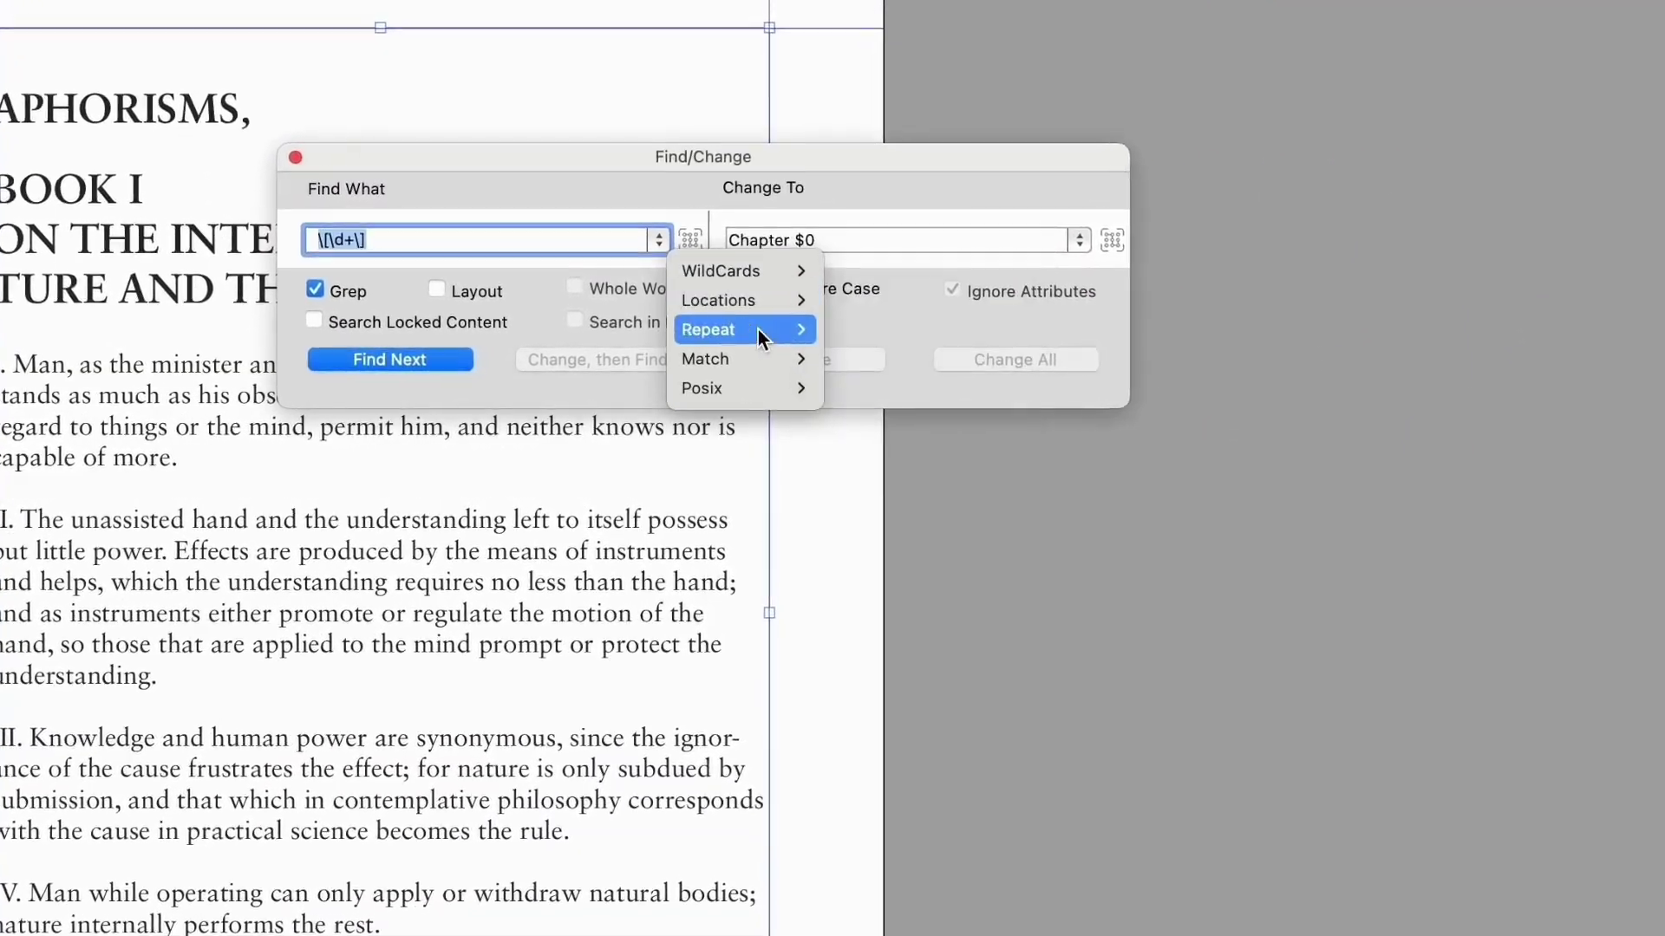
pyautogui.moveTo(758, 333)
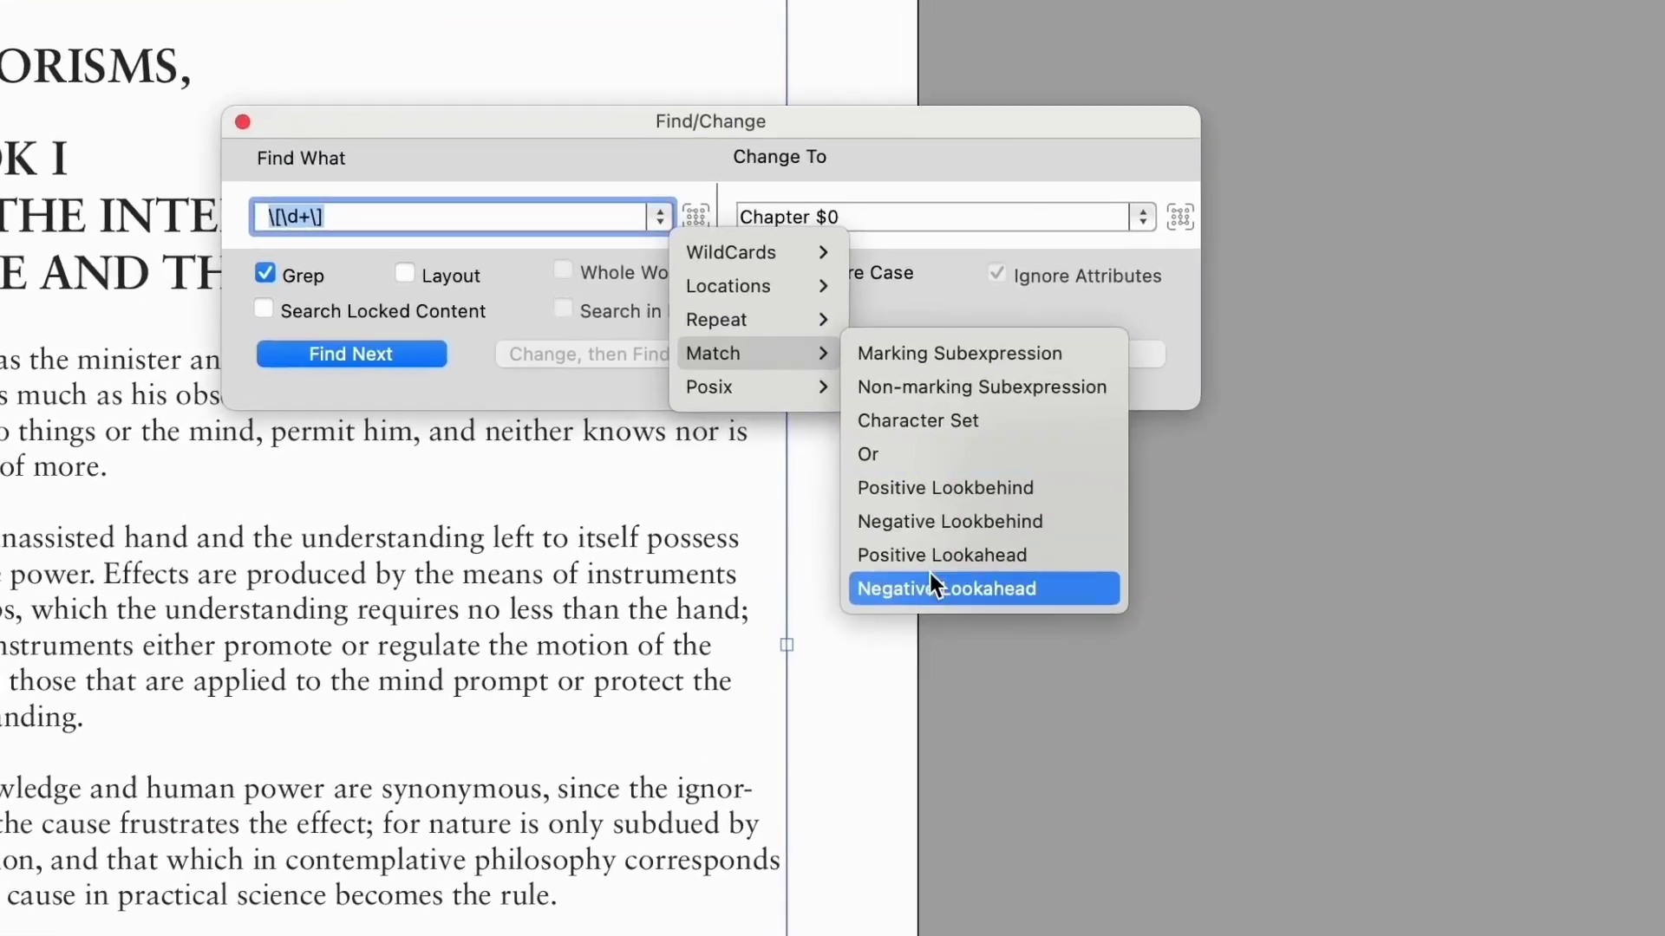
pyautogui.moveTo(754, 391)
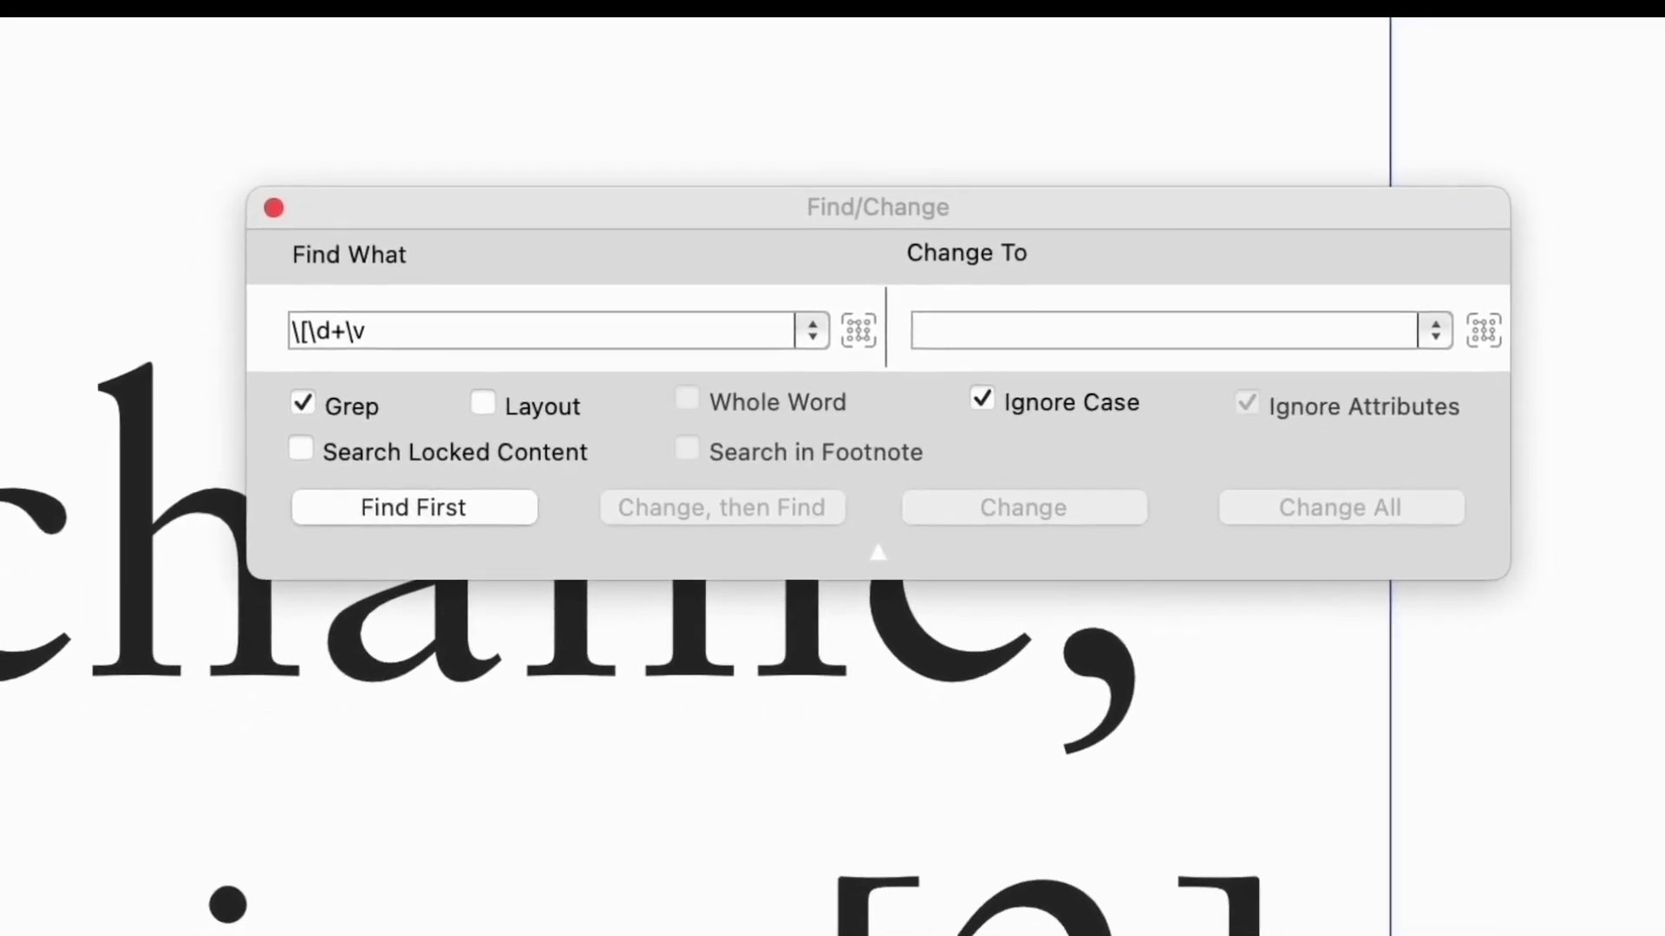
# Correct Find What to \[\d+\] and Change All, deleting 613 bracketed footnote numbers
pyautogui.press('BackSpace')
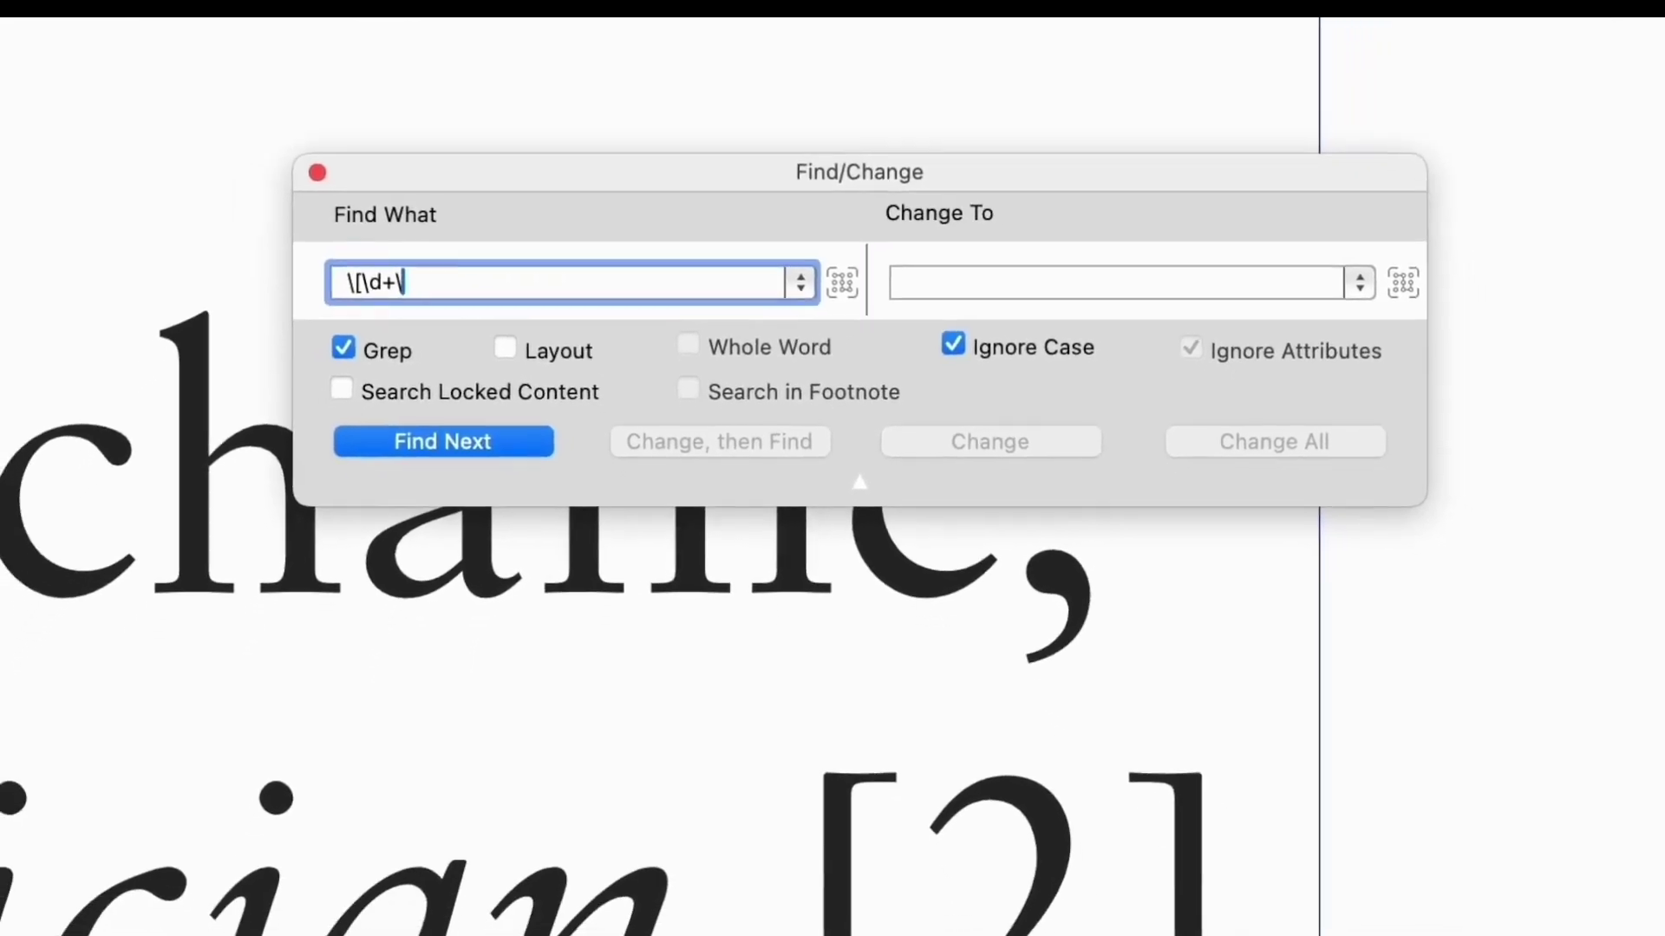
pyautogui.press('super+a')
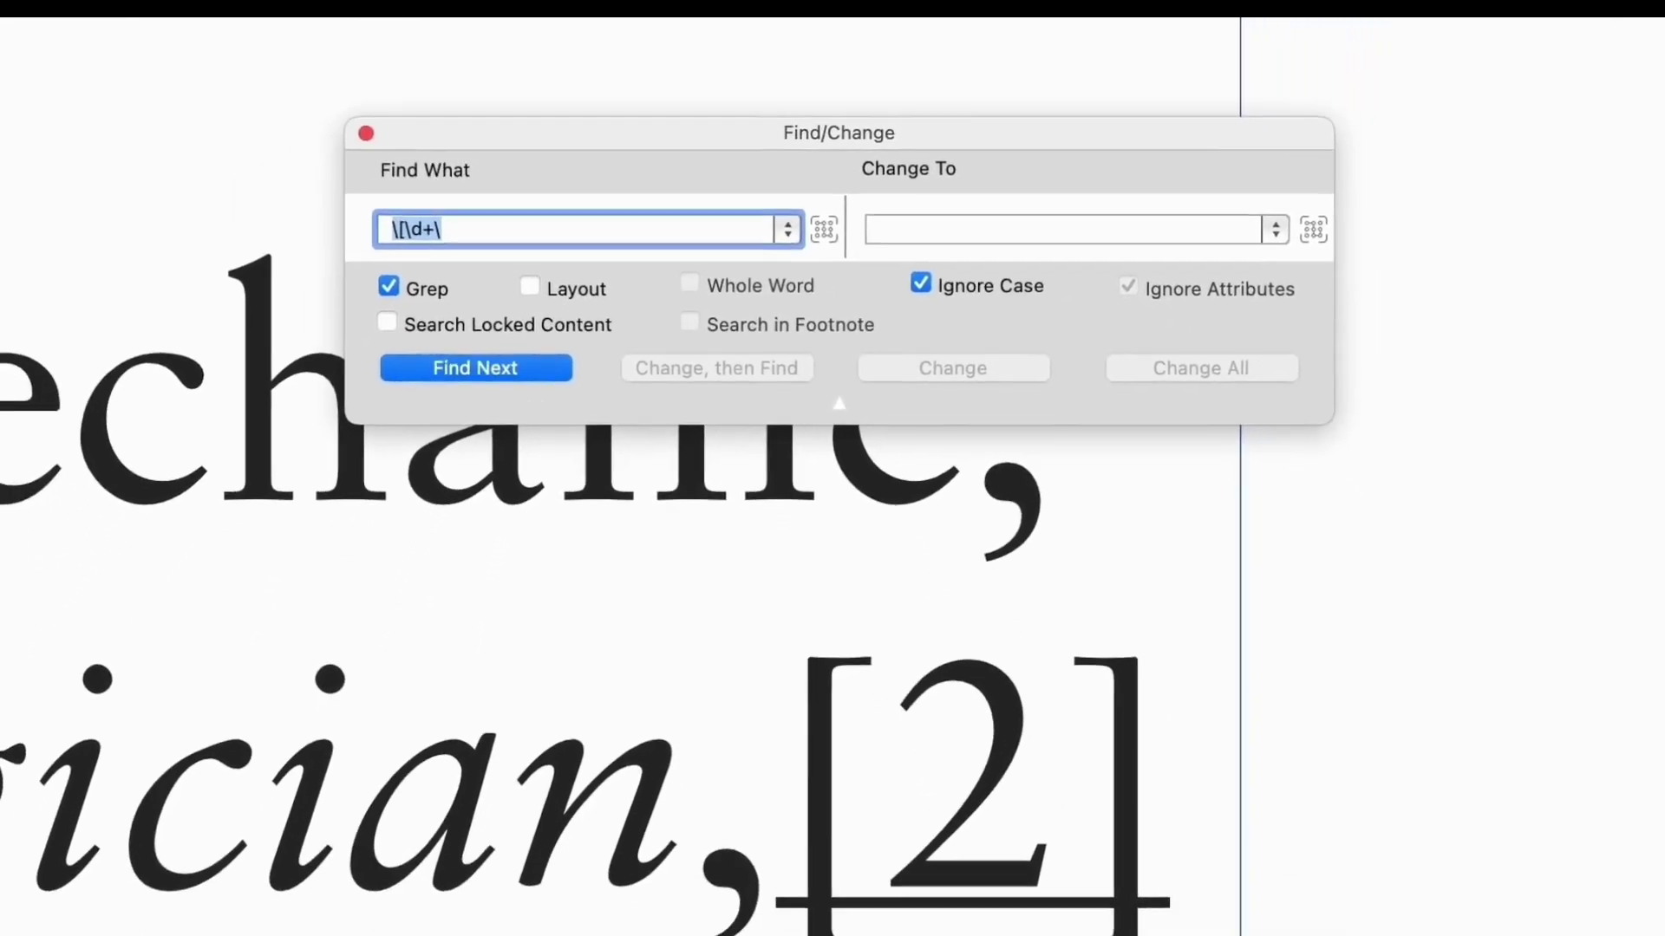
pyautogui.press('Right')
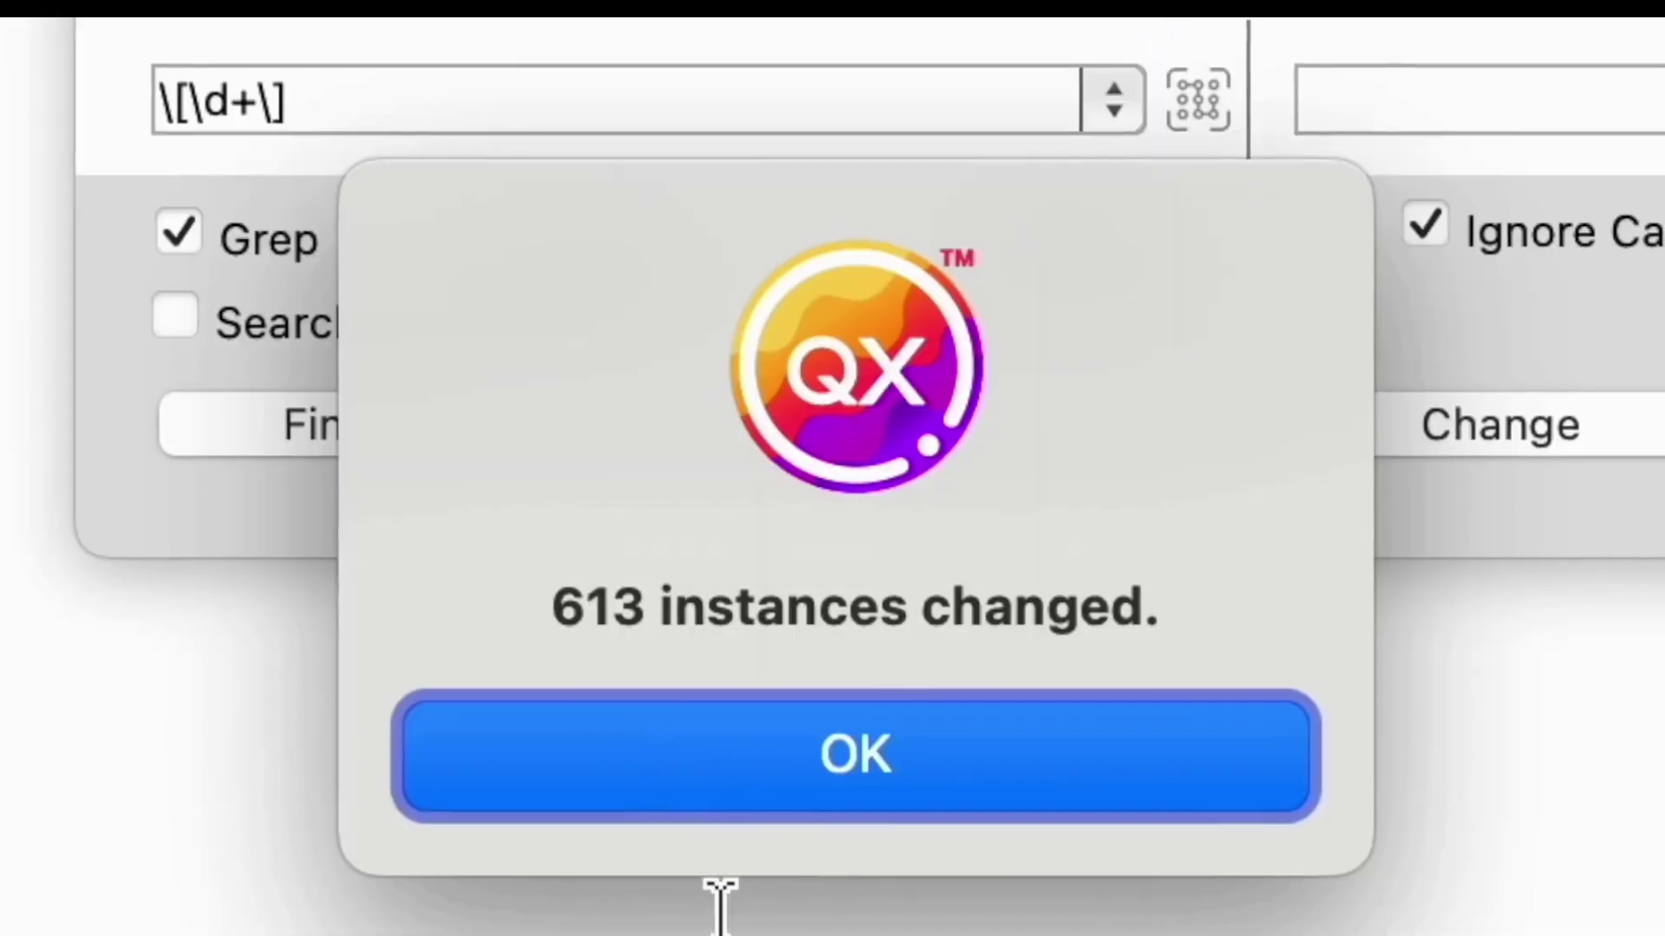
pyautogui.click(681, 393)
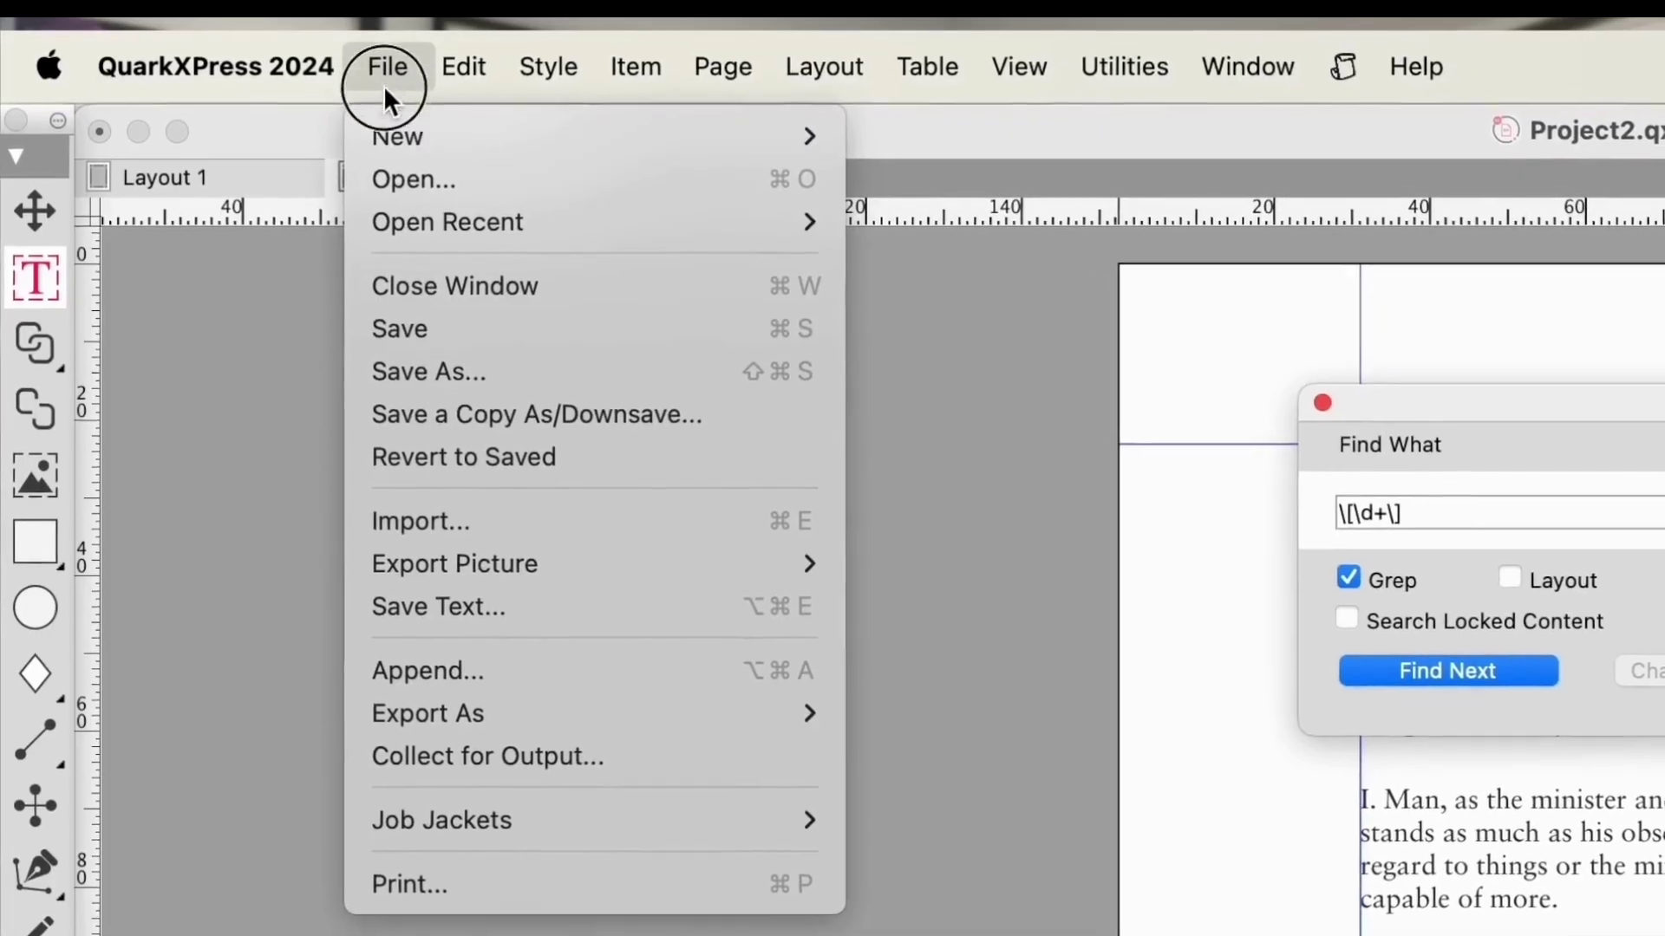
# Accept the IDML export compatibility note so the save dialog proposes Project2
pyautogui.moveTo(525, 691)
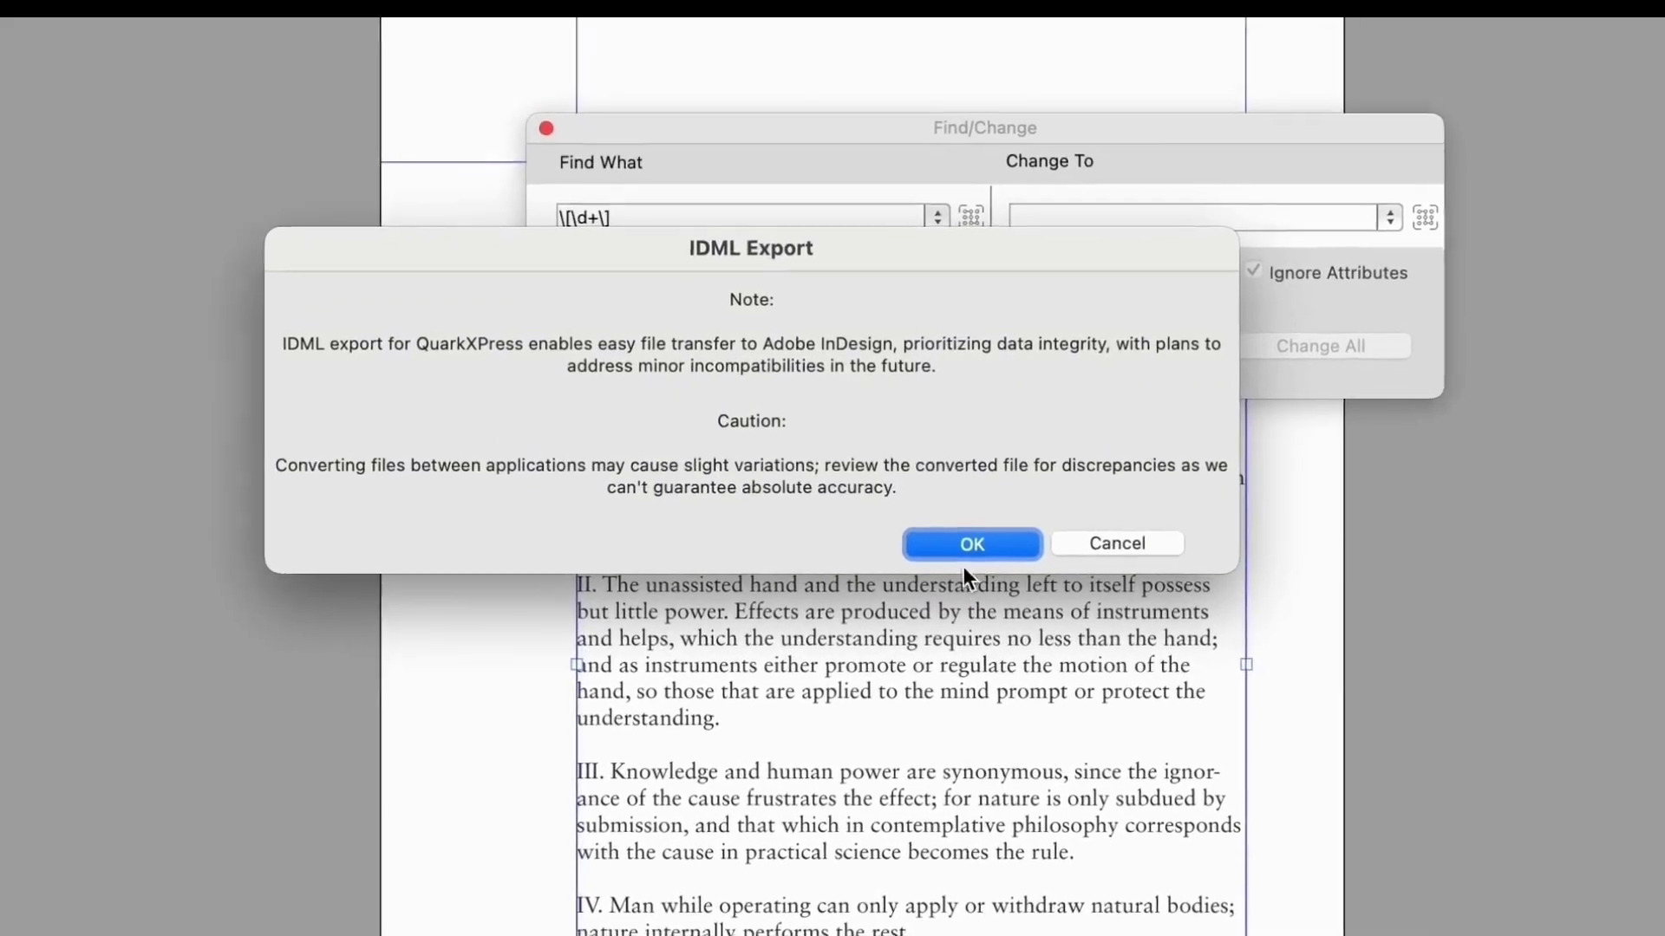
pyautogui.press('Return')
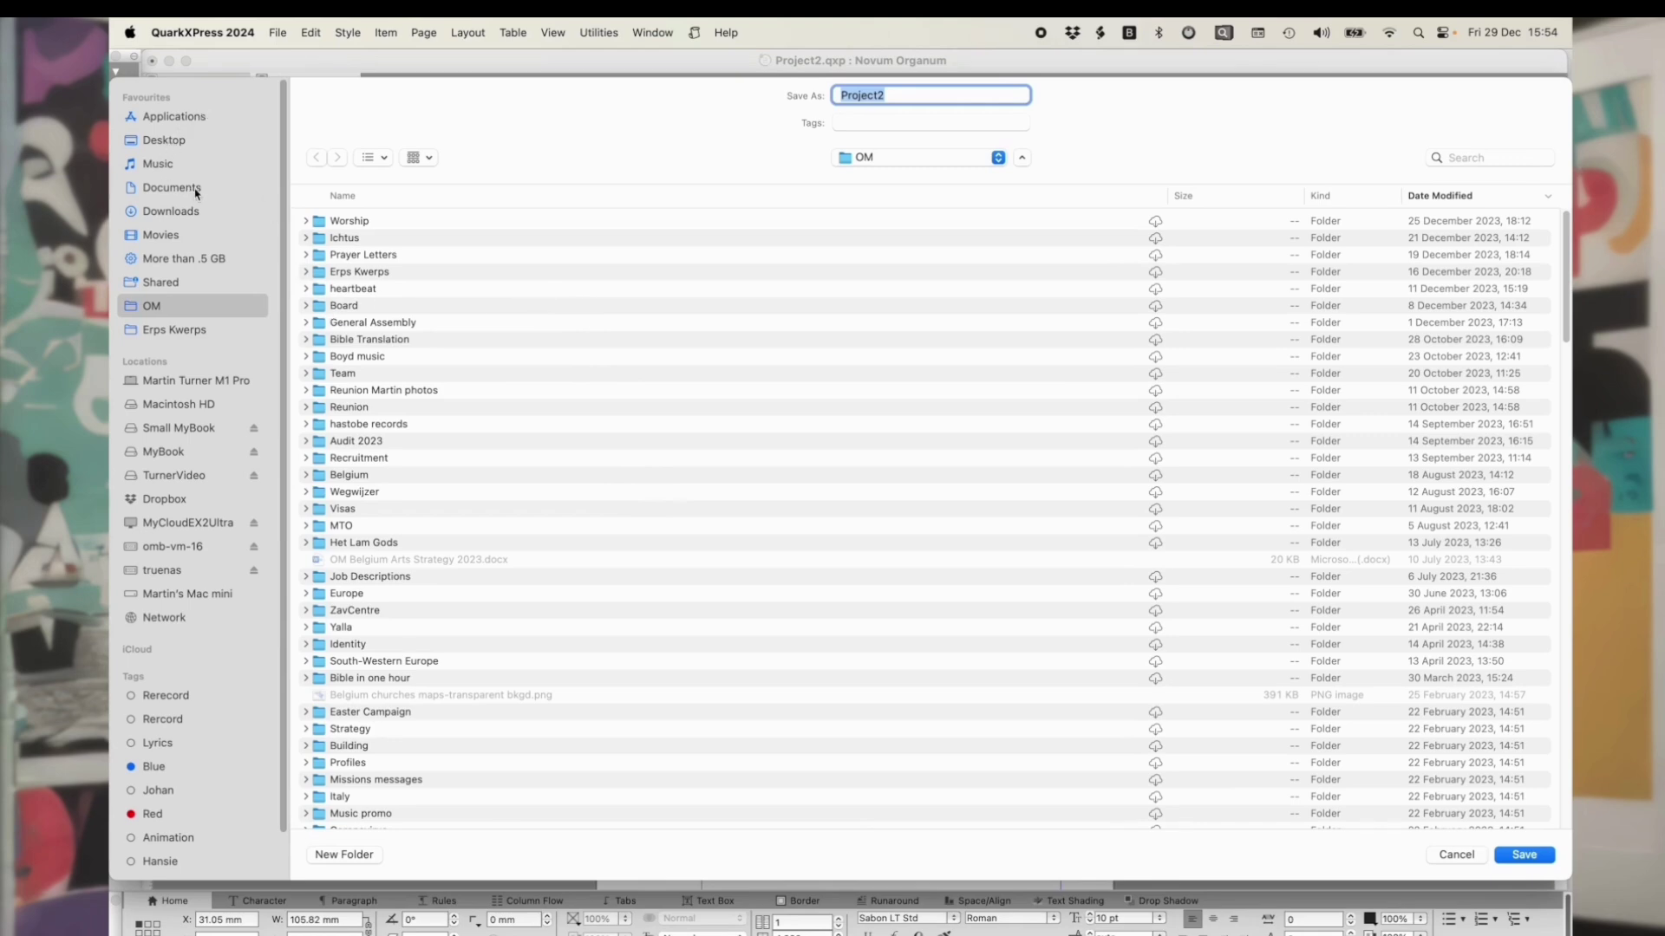
# Save the Project2 IDML export into the Documents folder
pyautogui.click(230, 193)
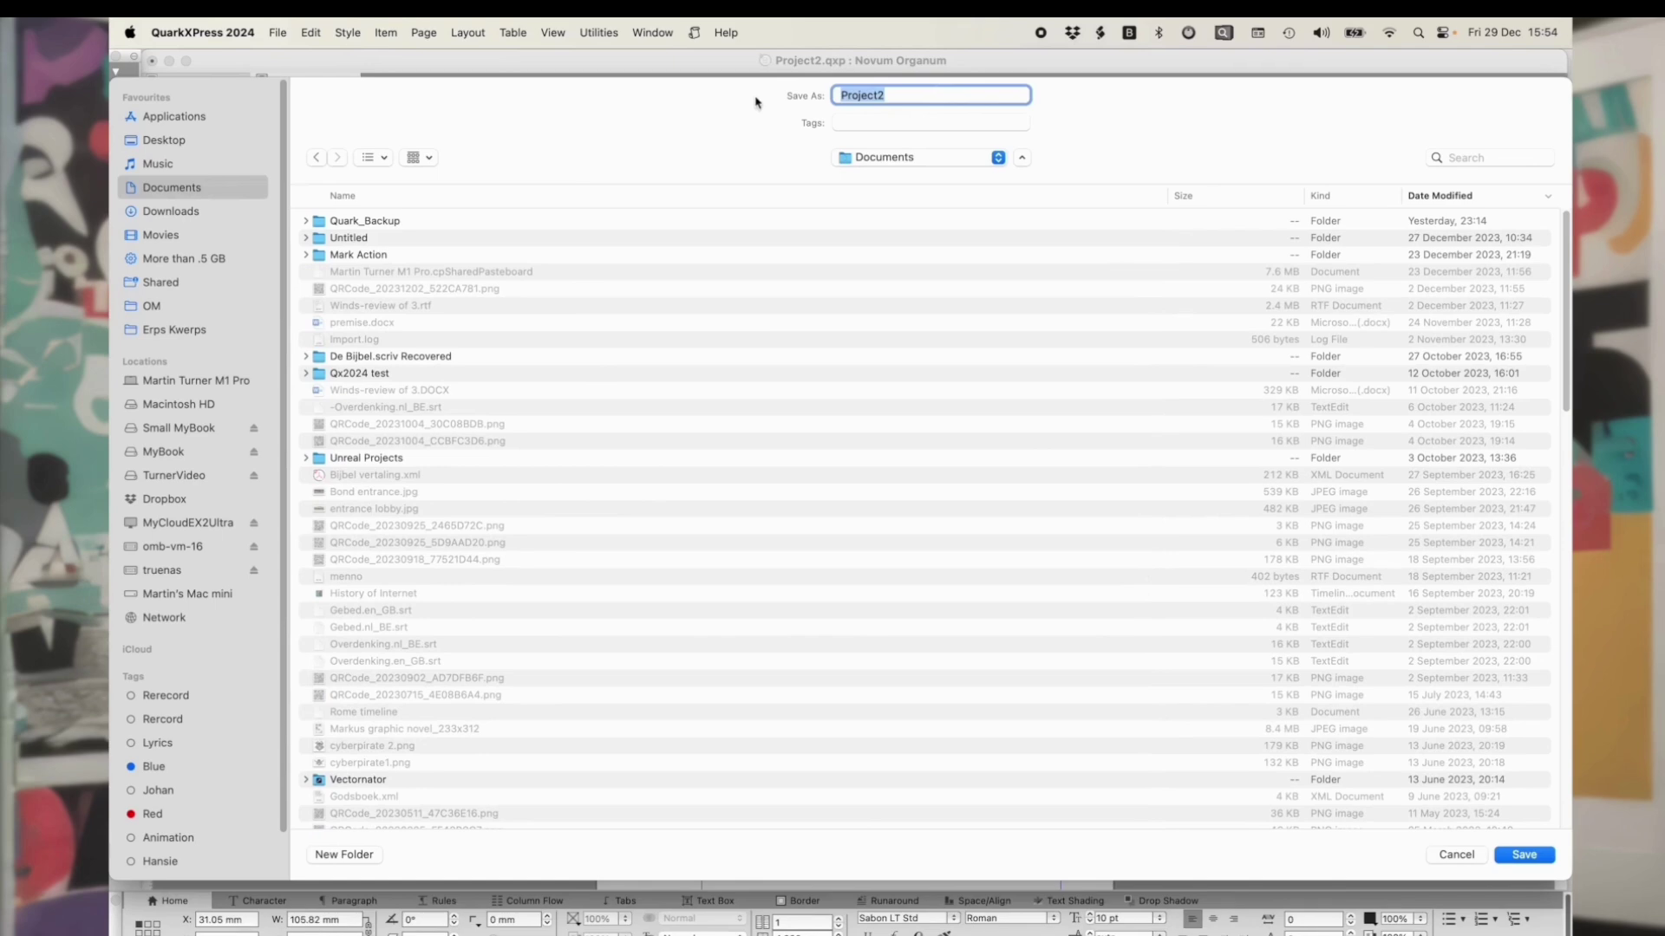
pyautogui.press('Return')
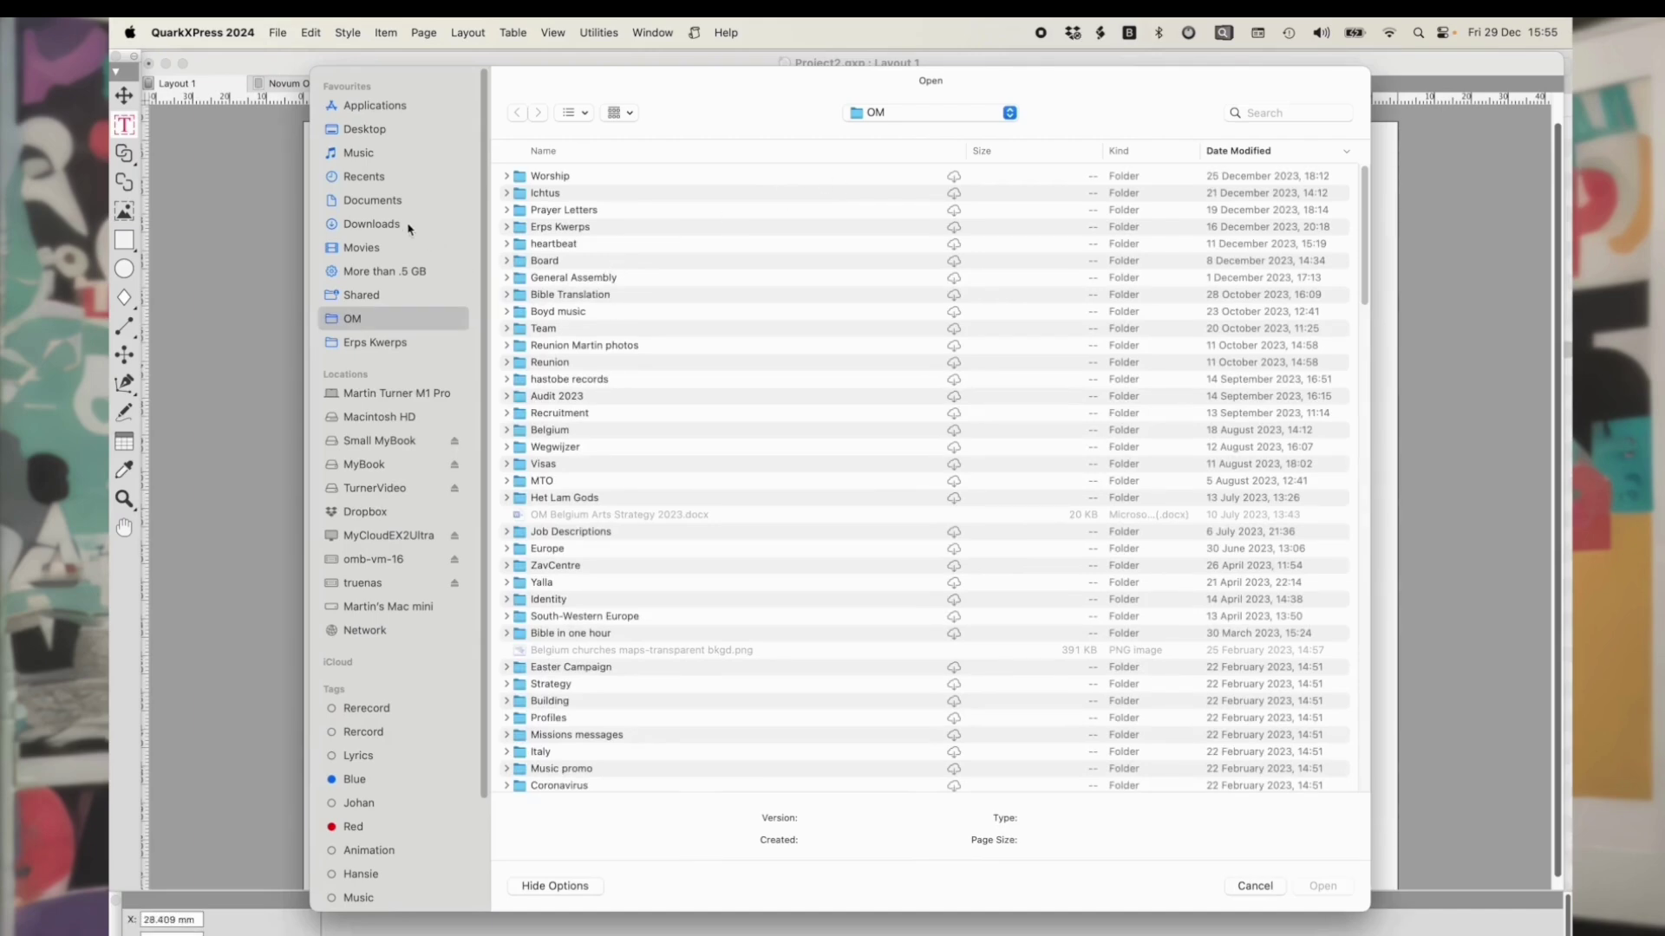
# Open 'IDML export example.idml' from the Documents folder
pyautogui.click(401, 204)
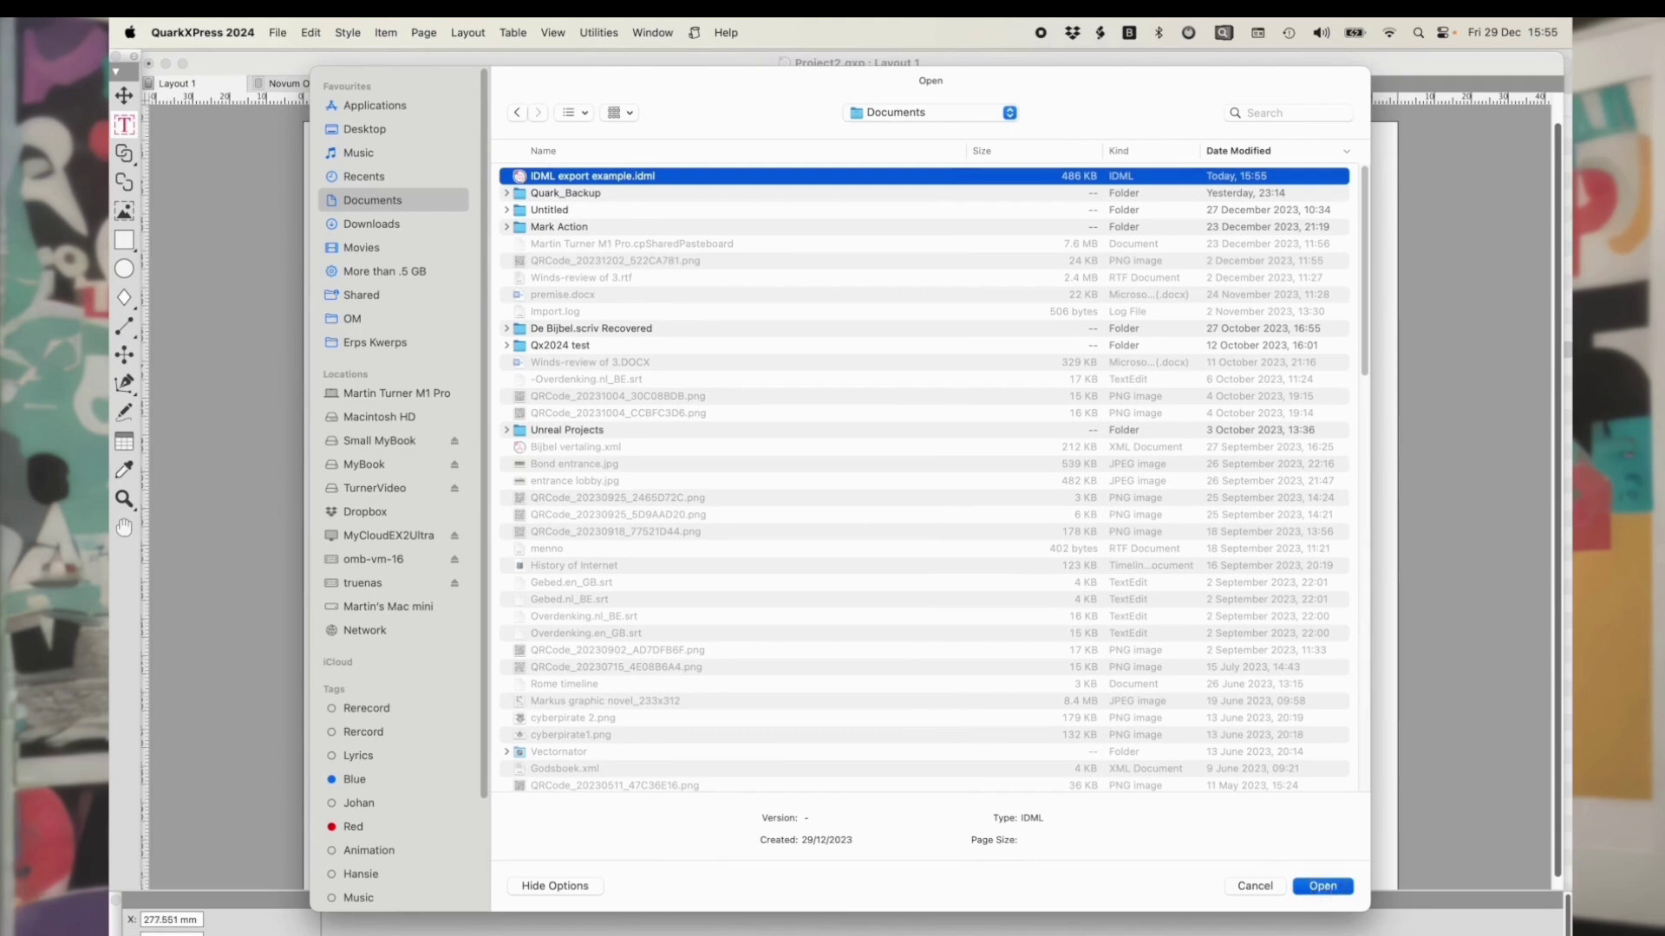
pyautogui.press('Return')
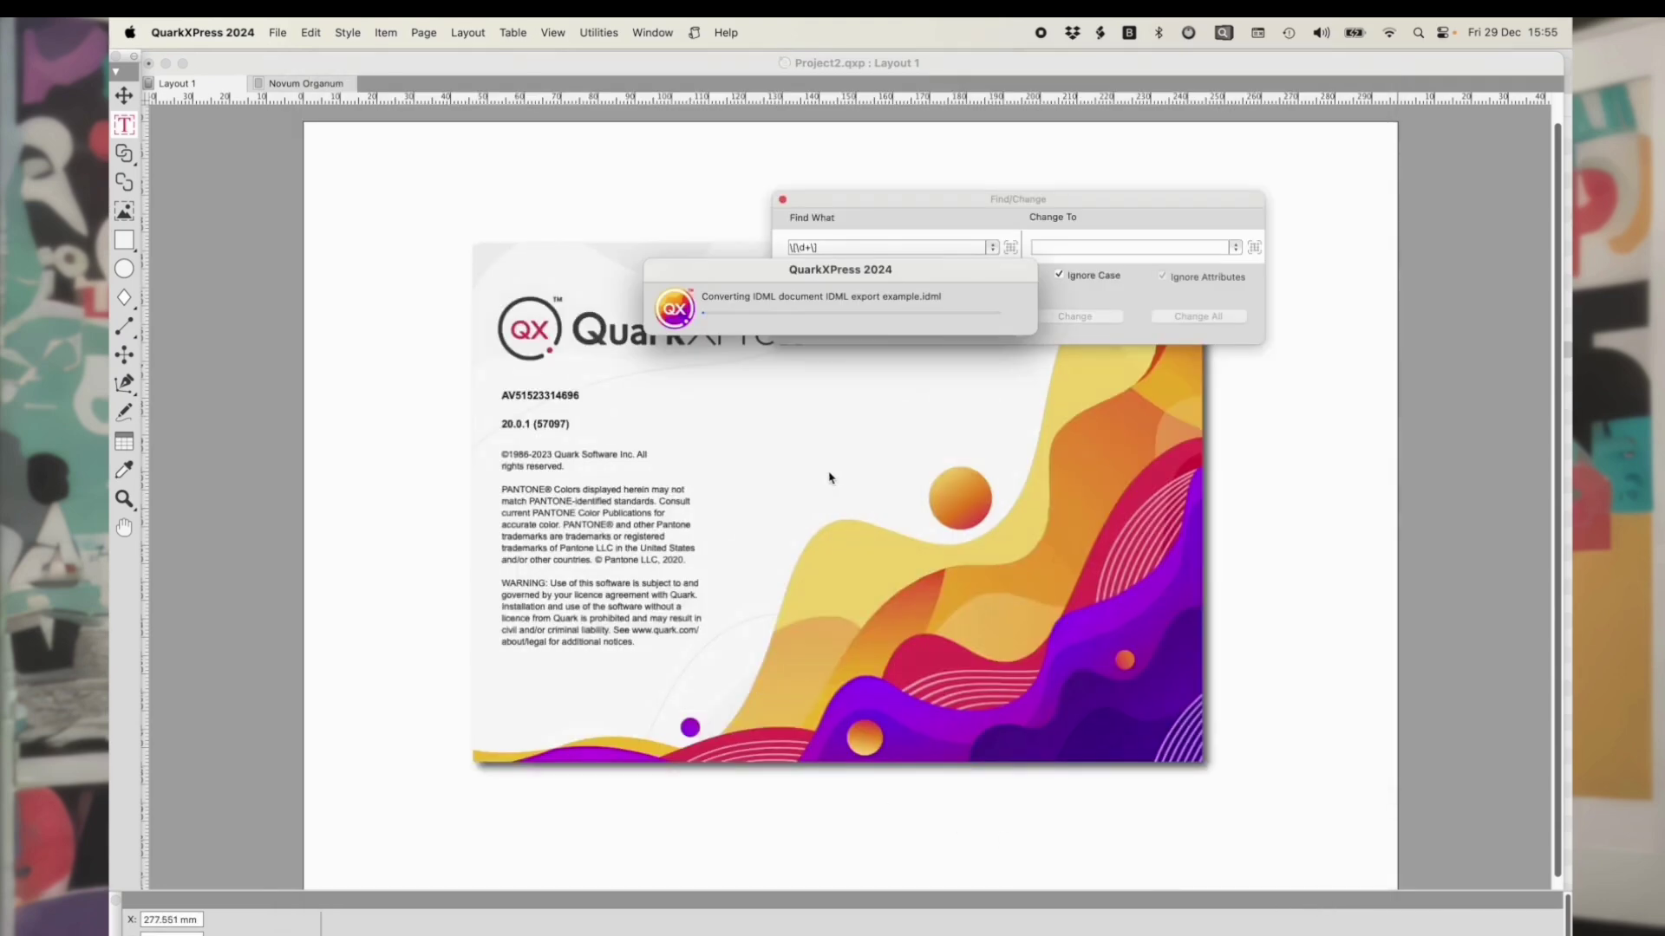